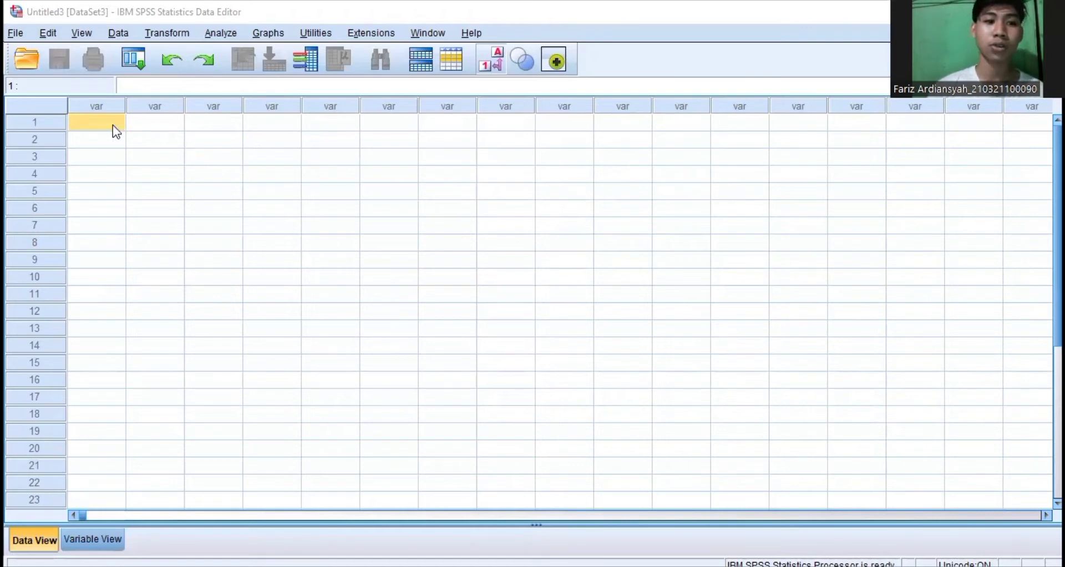
Open the Generate Orthogonal Design dialog for the empty dataset.
click(158, 124)
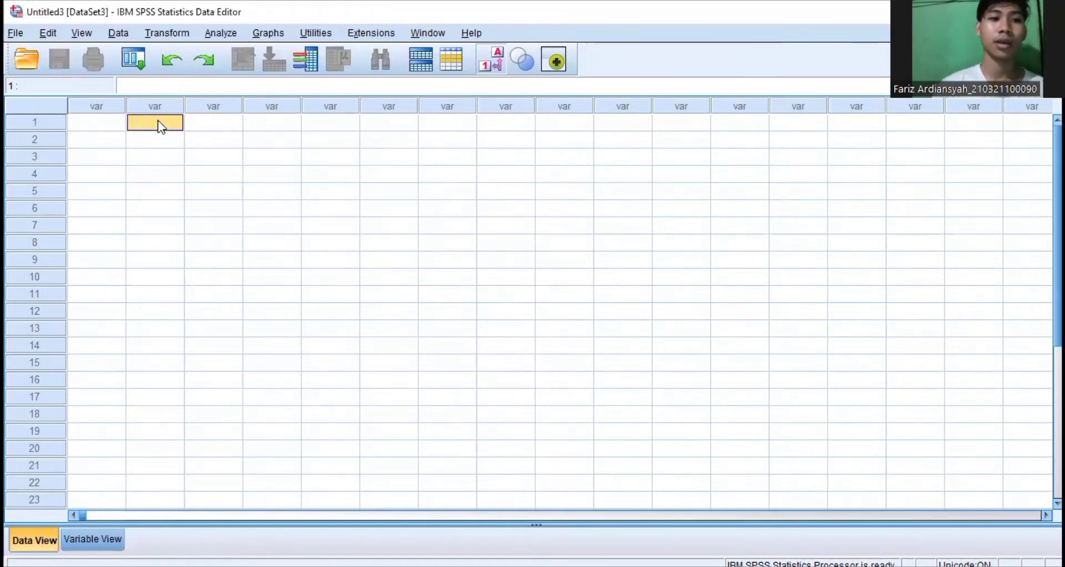
click(112, 125)
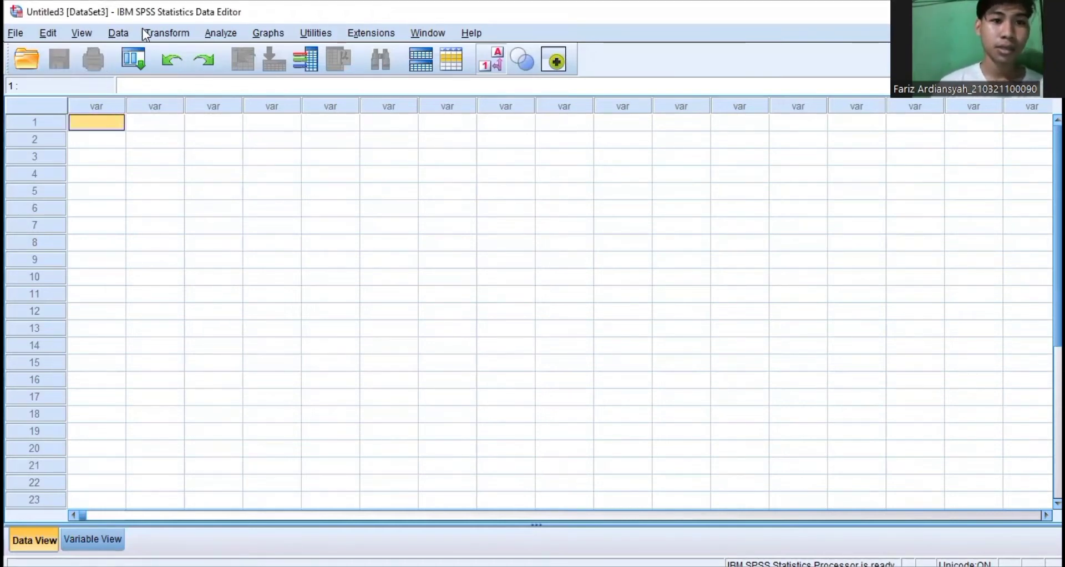
click(118, 34)
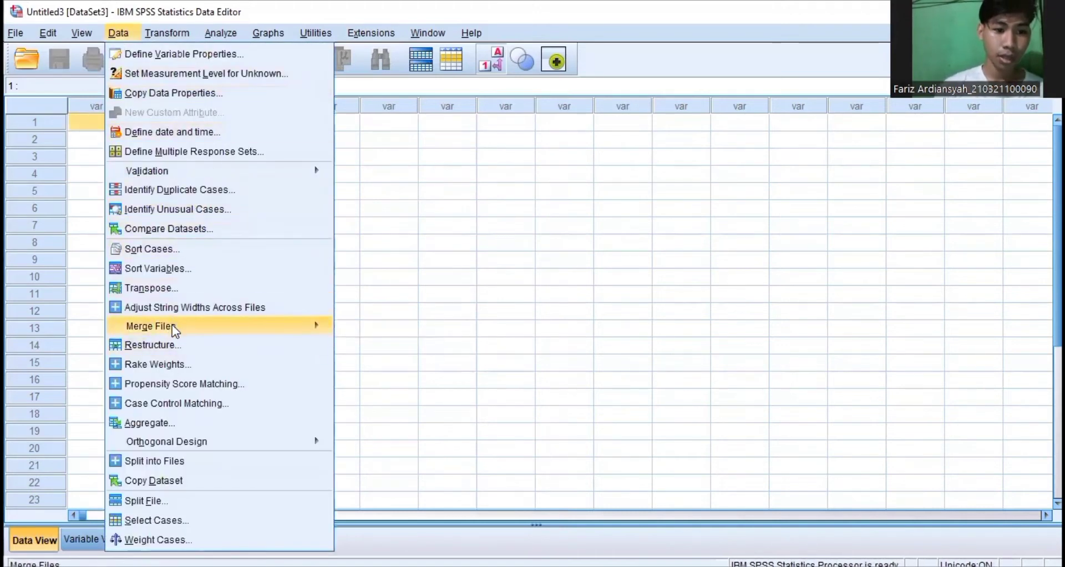
mouse_move(172, 440)
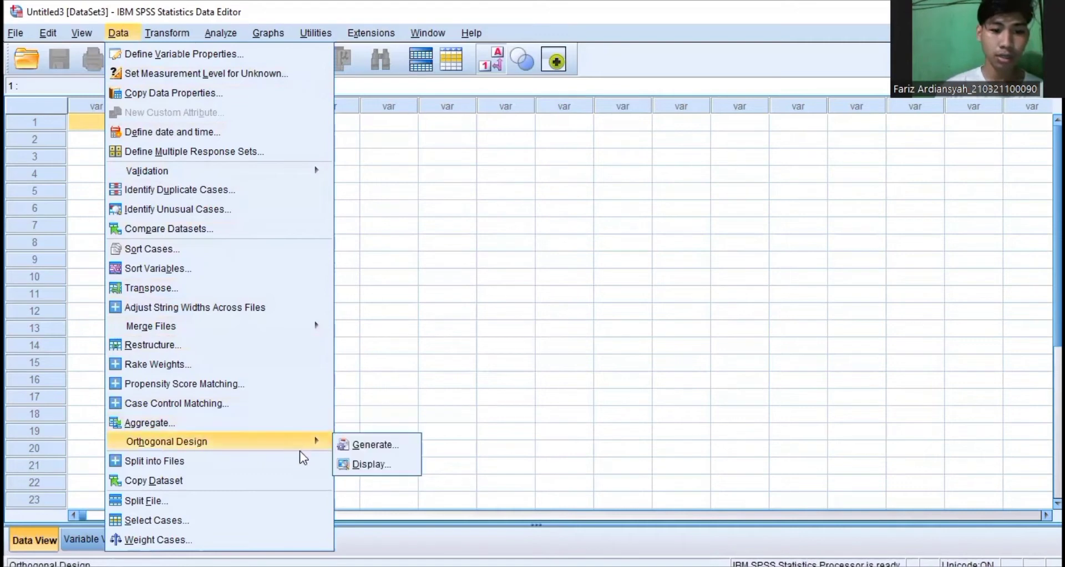
click(366, 445)
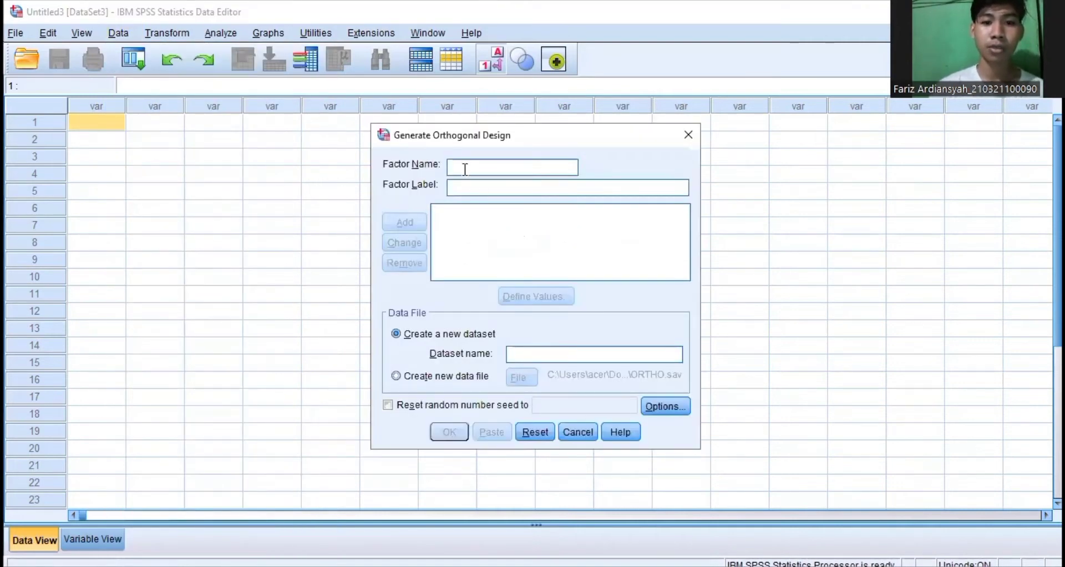
Add a factor named "jenis" with the label "jenis produk kecap manis" to the orthogonal design.
text(jenis)
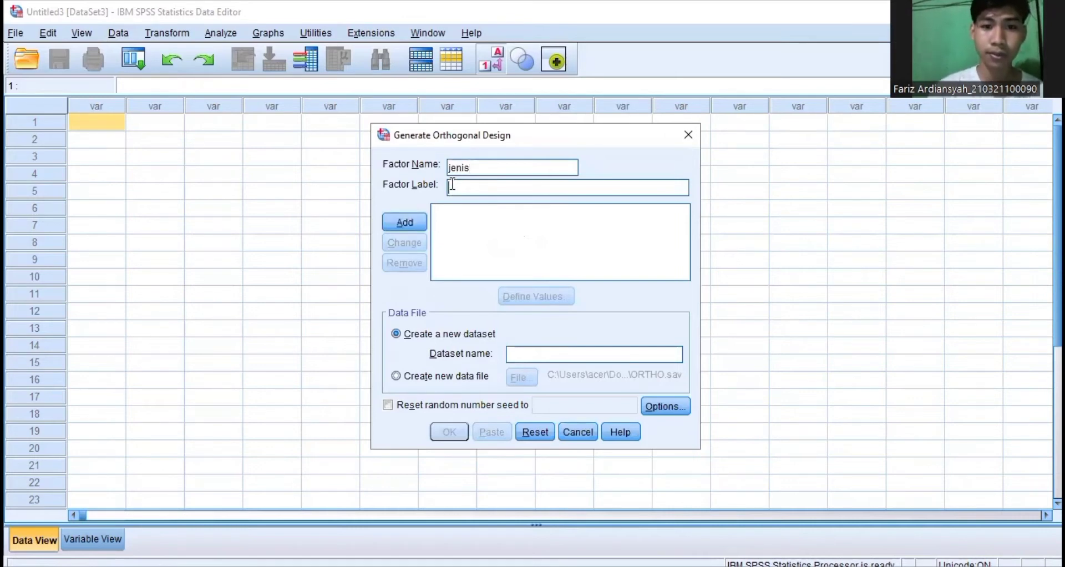
text(jenis)
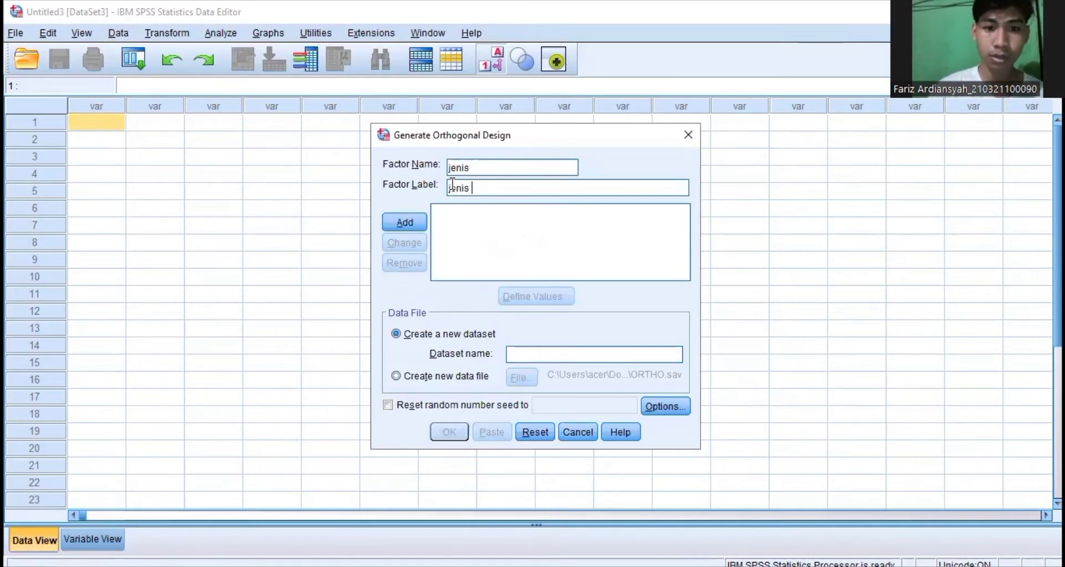
text( produk)
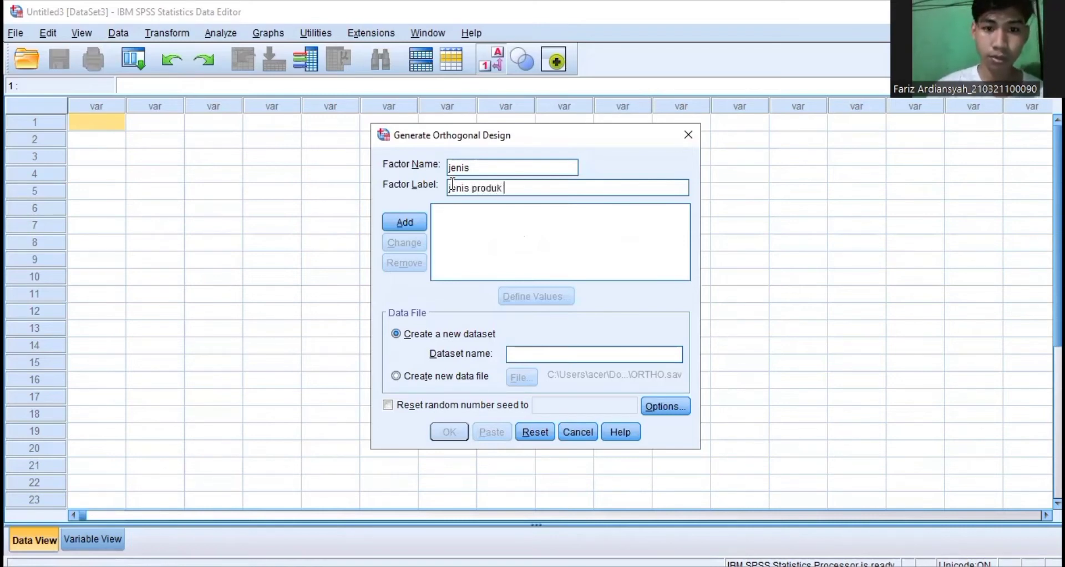
text( kecap)
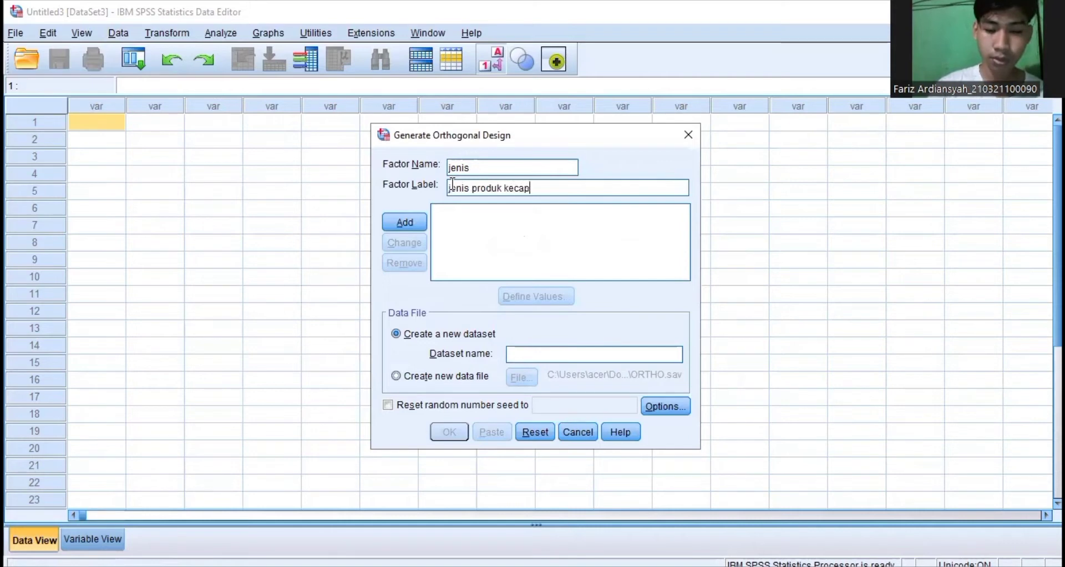
text( aanis)
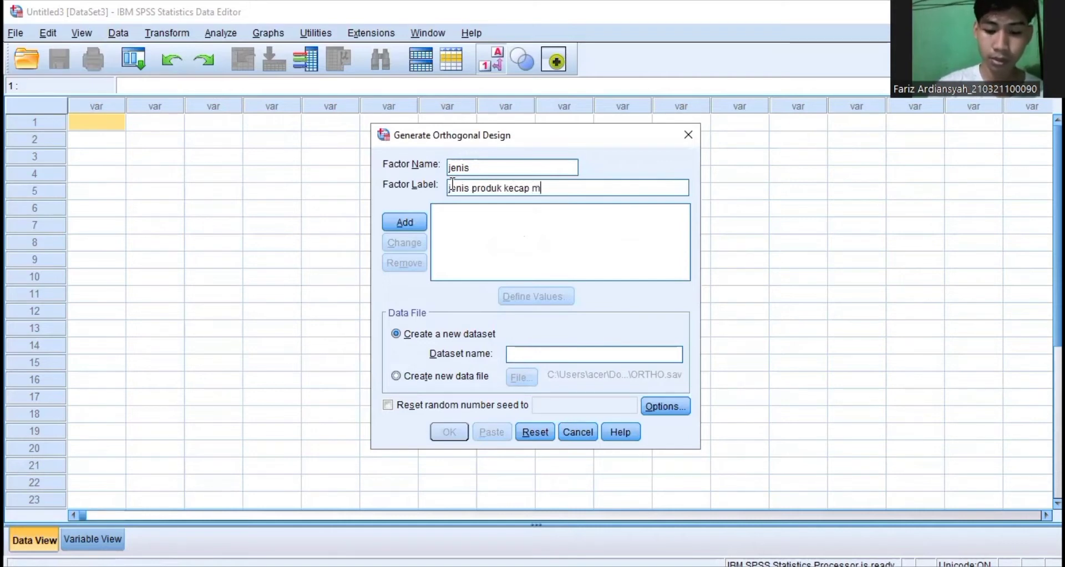
click(413, 220)
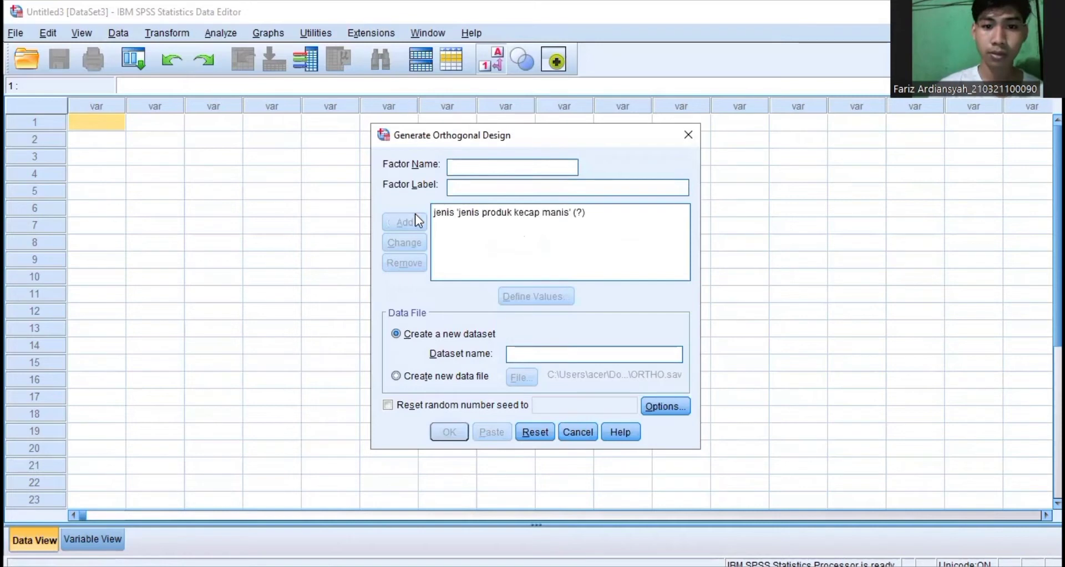
Add a second factor named "kemasan" with the label "kemasan produk".
click(496, 169)
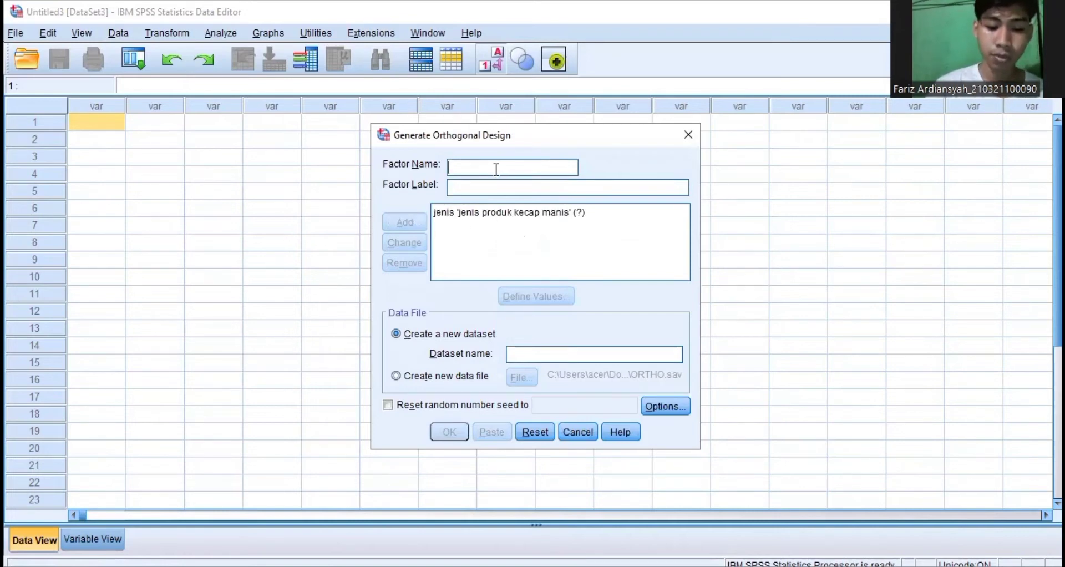
text(kemasan)
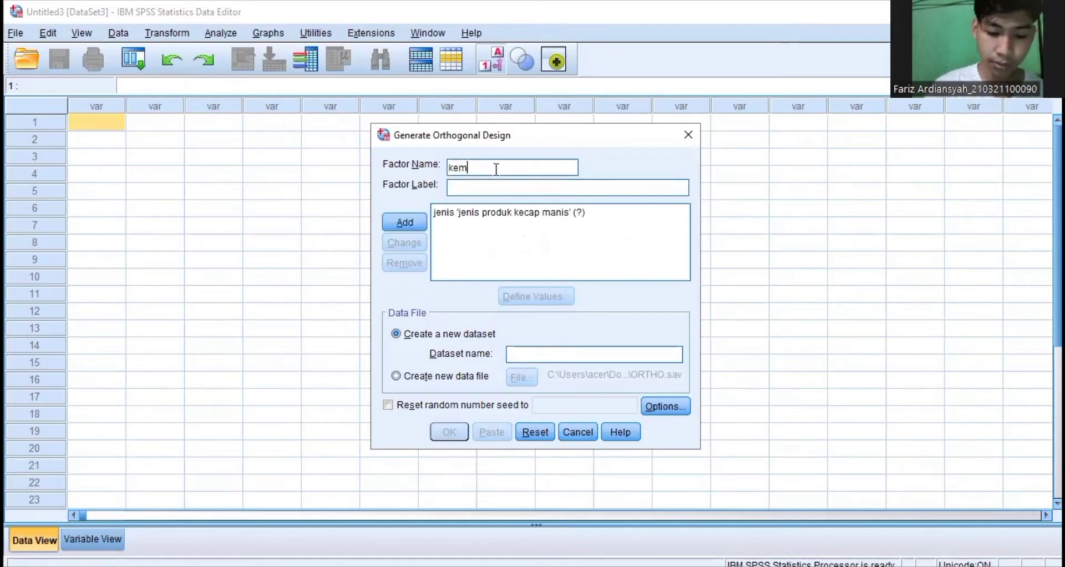
click(487, 184)
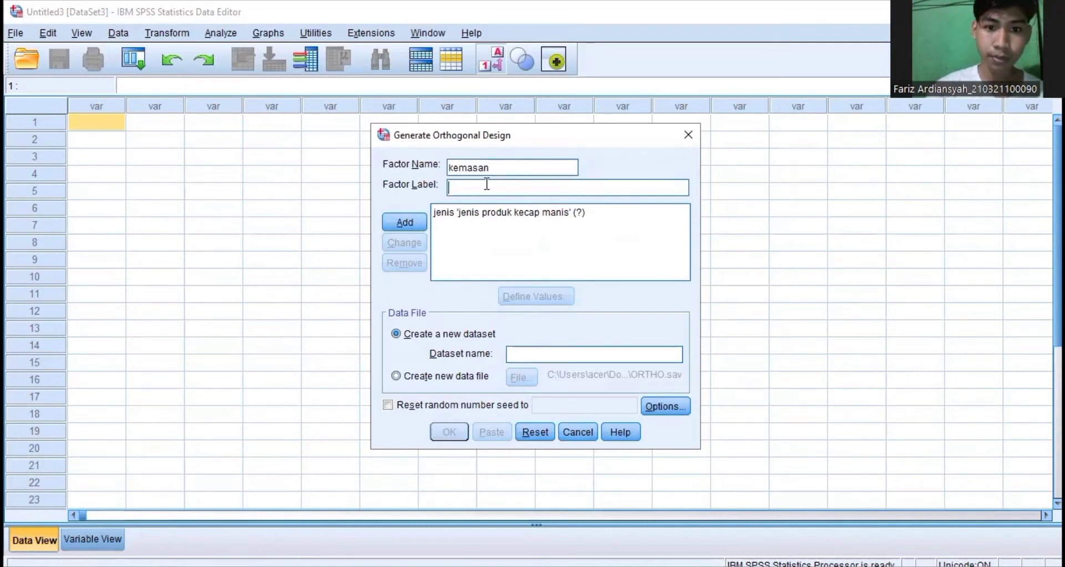
text(kemasan)
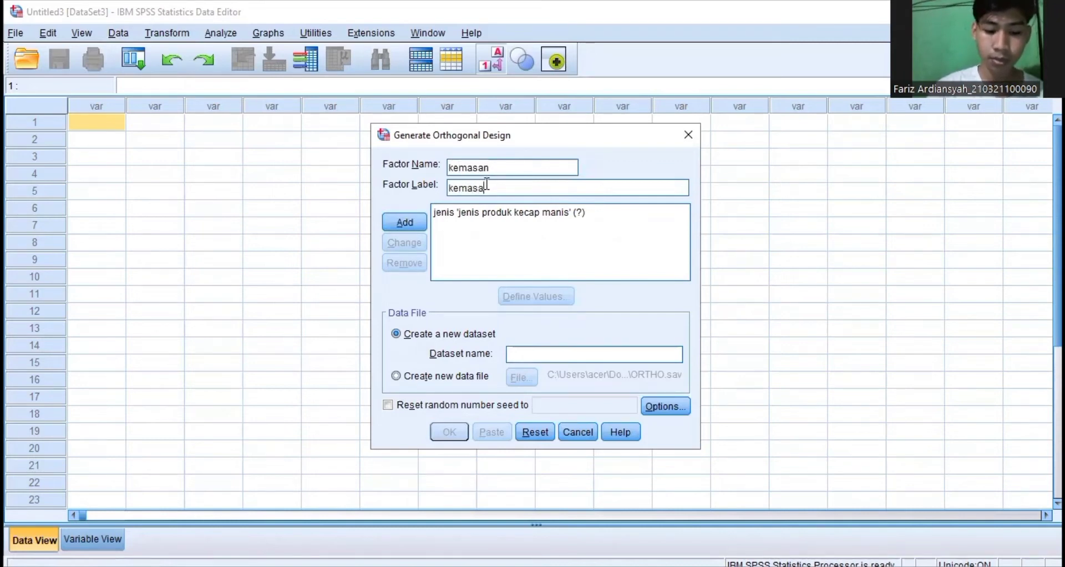
text( produk)
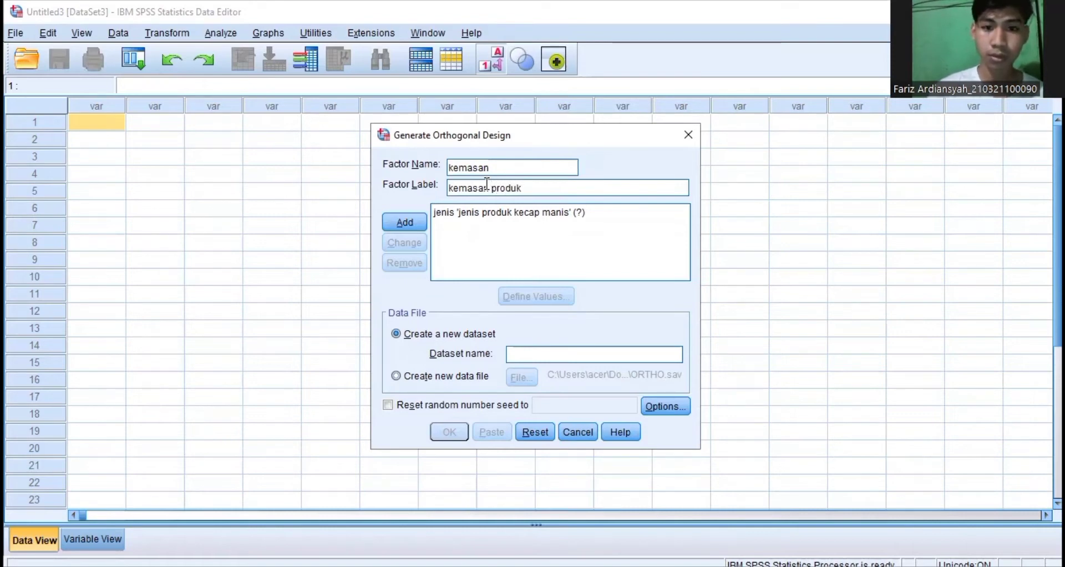
click(410, 221)
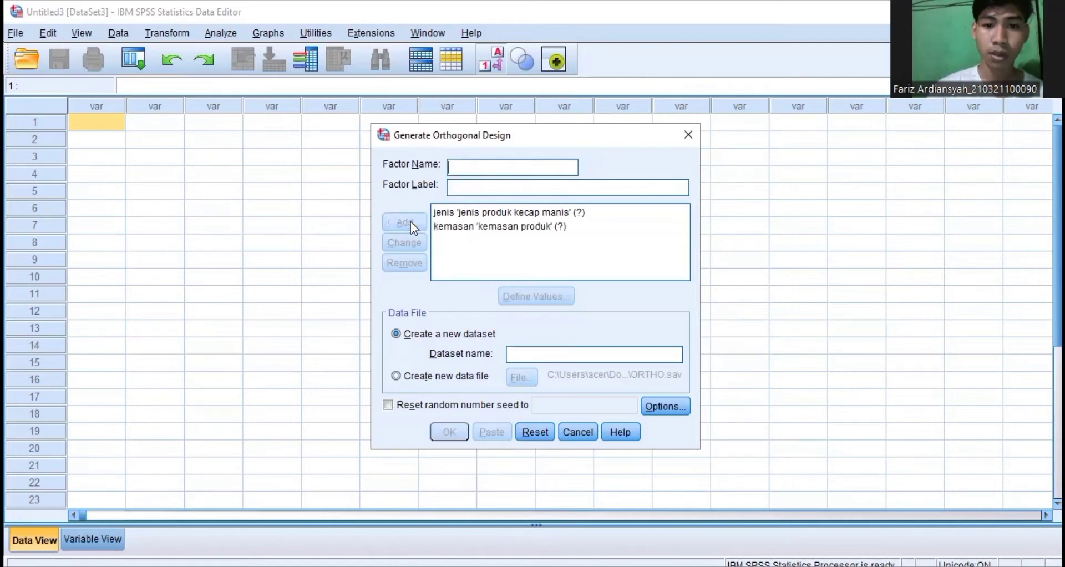
Add a third factor named "harga" with the label "harga produk kecap manis".
click(478, 169)
text(harga)
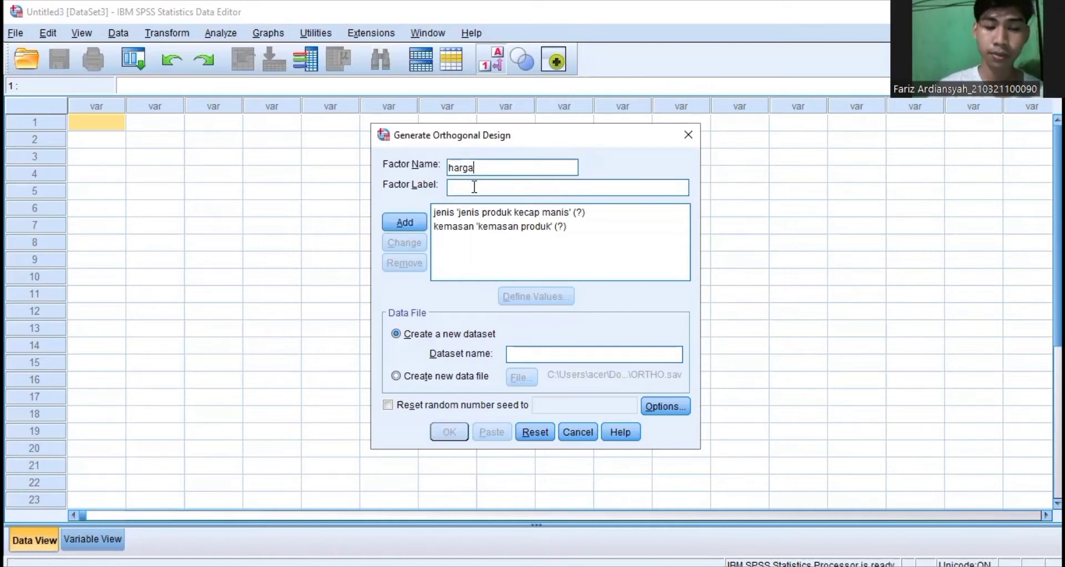
click(474, 187)
text(harg)
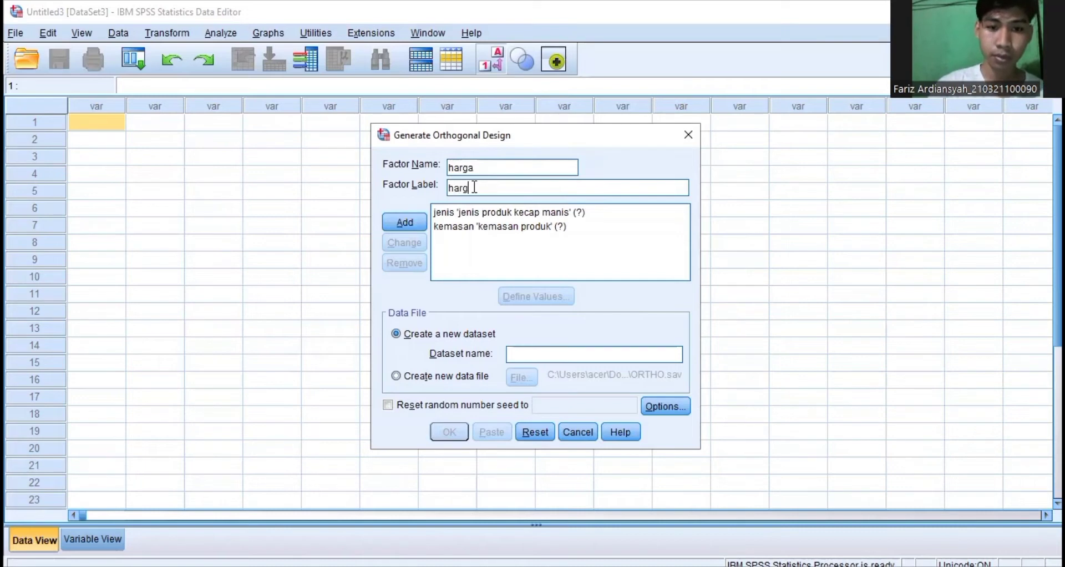
text(a pro)
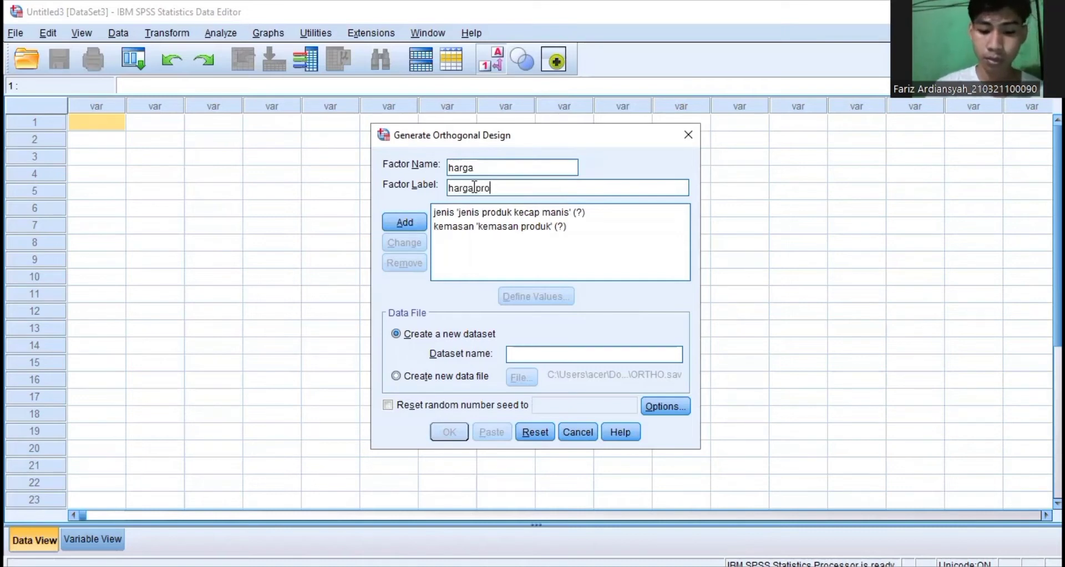
text(duk kecap a)
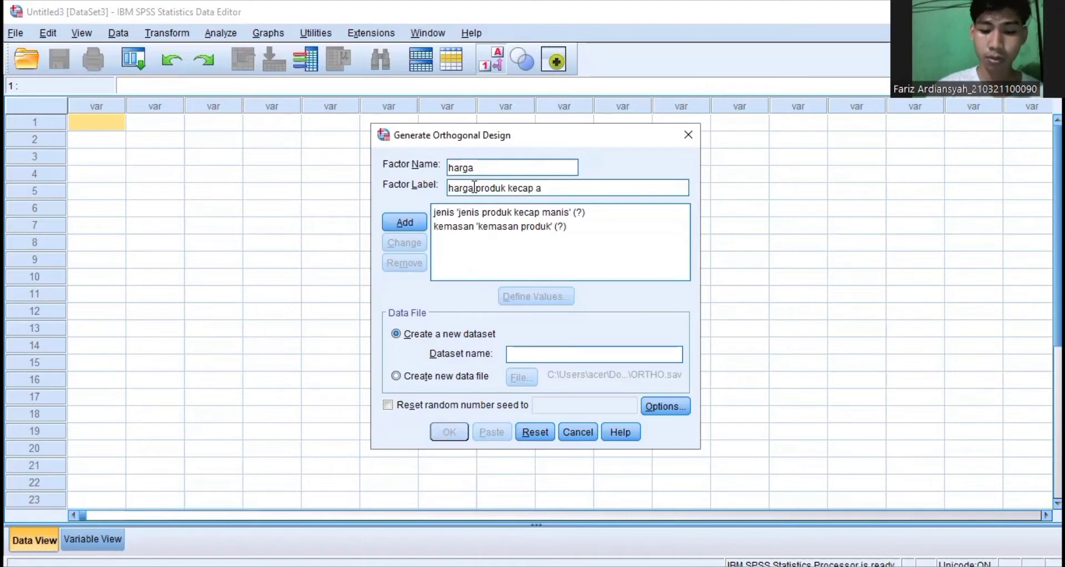
key(BackSpace)
text(manis)
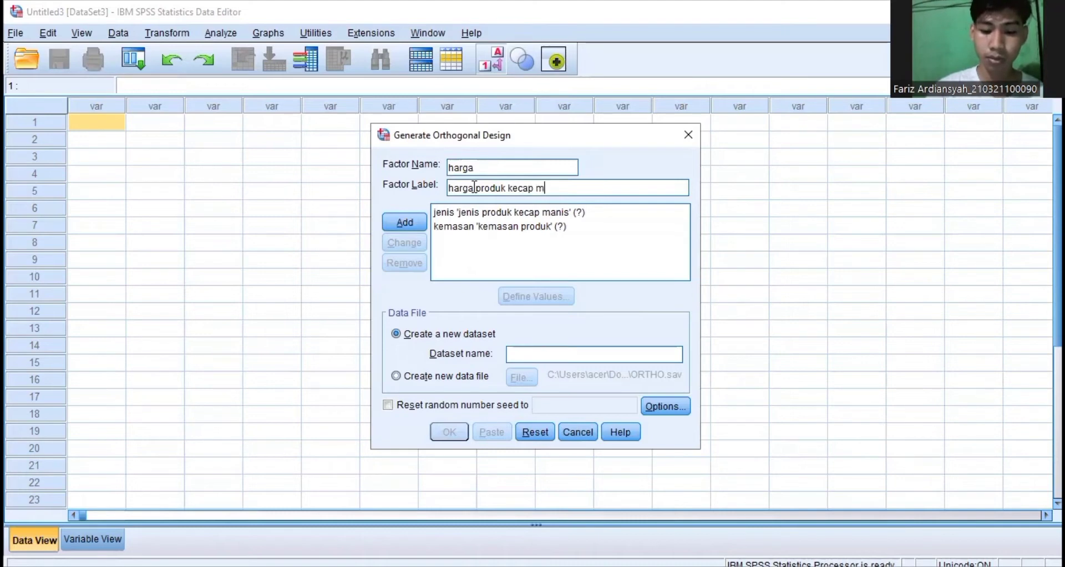
click(405, 225)
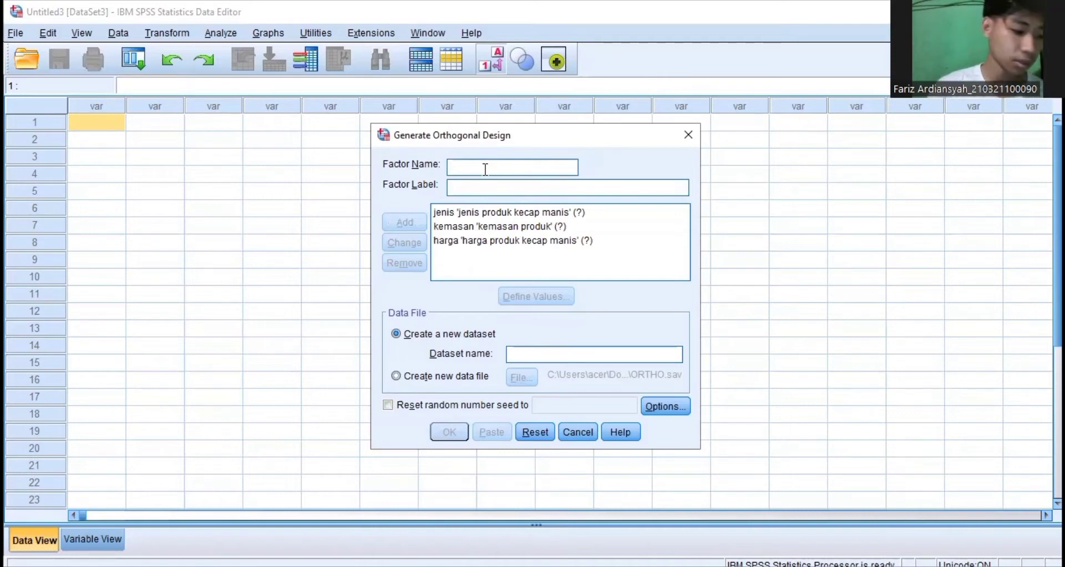
Add a fourth factor named "kualitas" with the label "kualitas produk kecap manis".
text(kualitas)
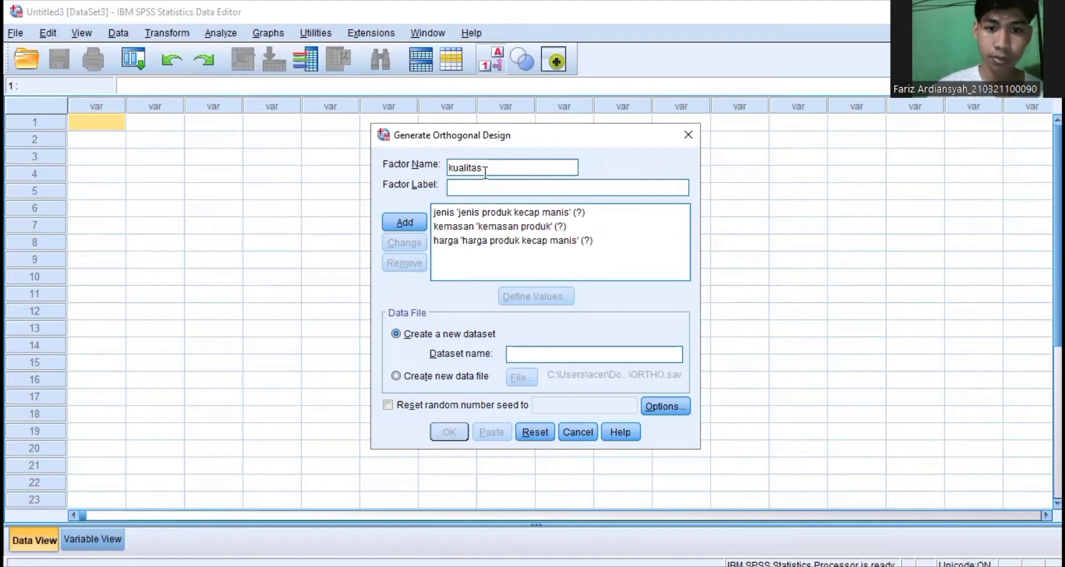
click(485, 183)
text(kualitas)
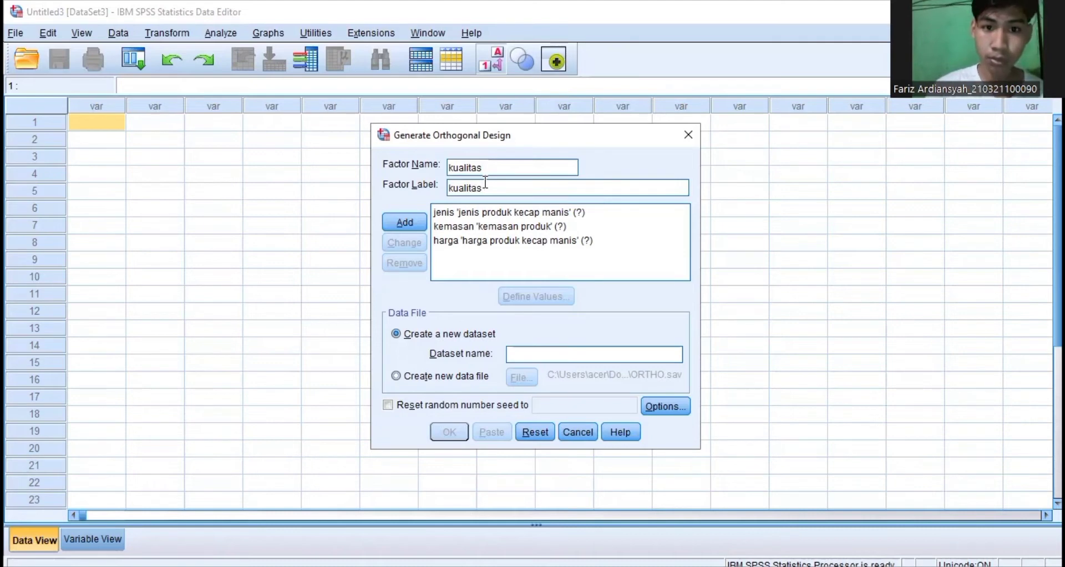
text(produk ke)
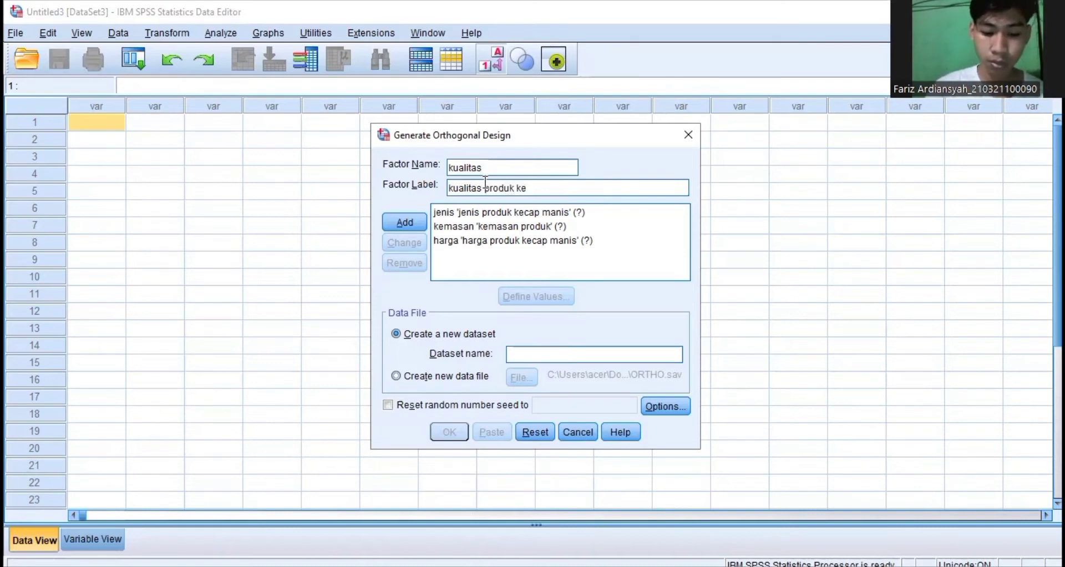
text(cap manis)
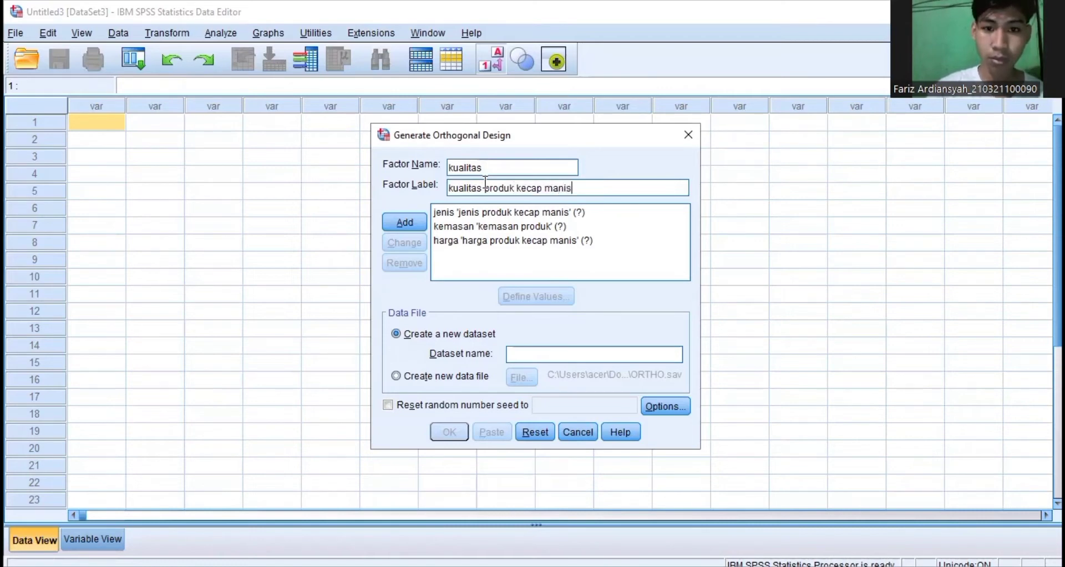
click(410, 217)
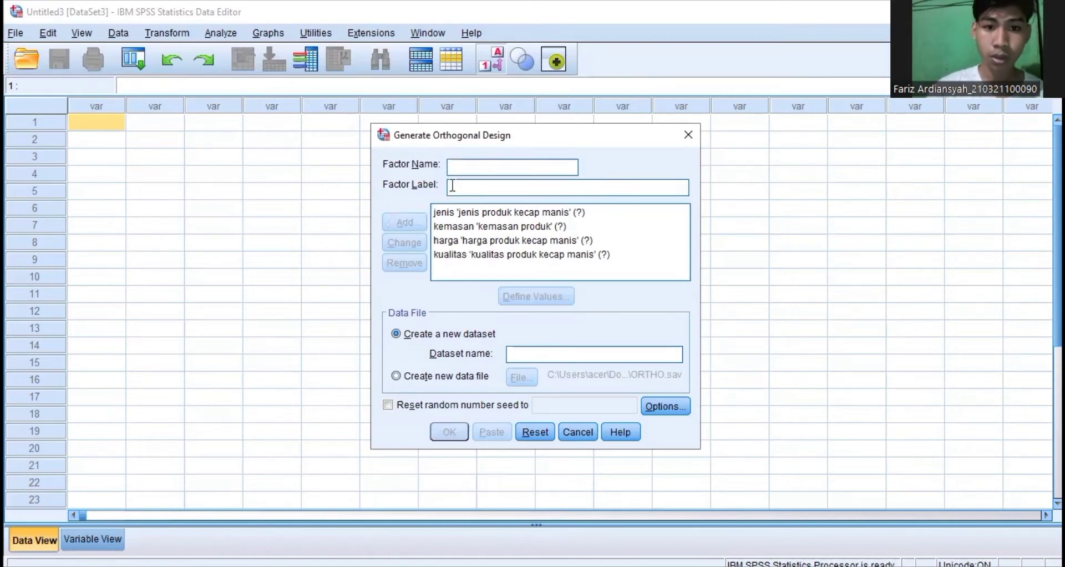
Add a fifth factor named "tempat" with the label "tempat membeli" to the orthogonal design.
click(459, 167)
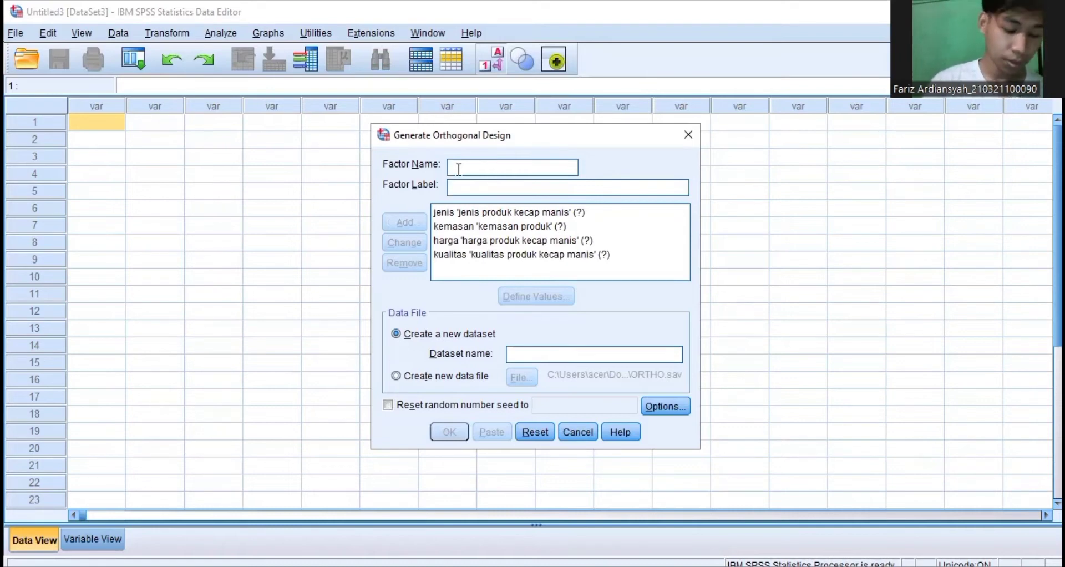
text(tempat)
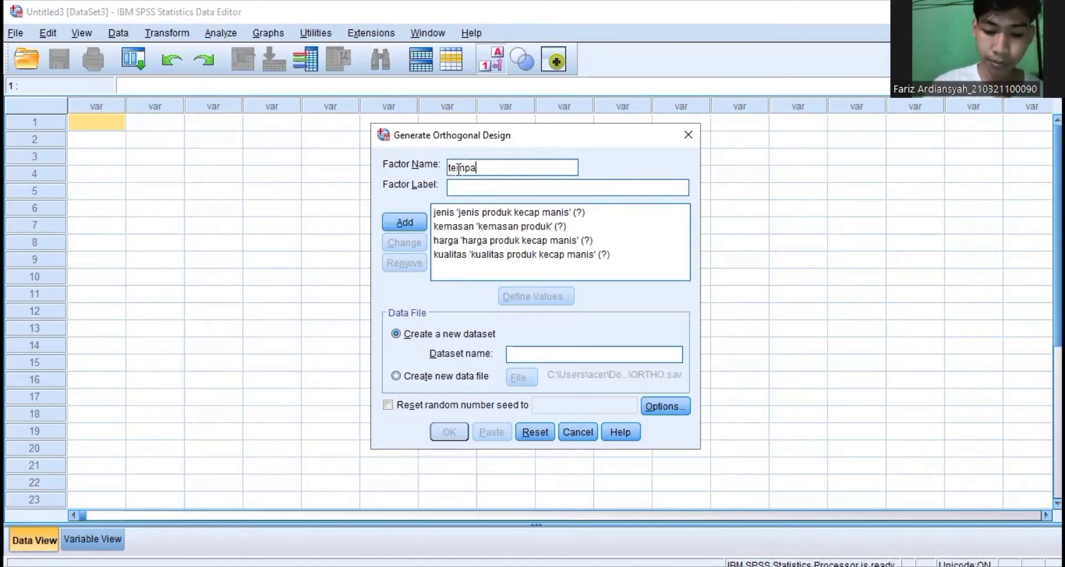
click(457, 190)
text(h)
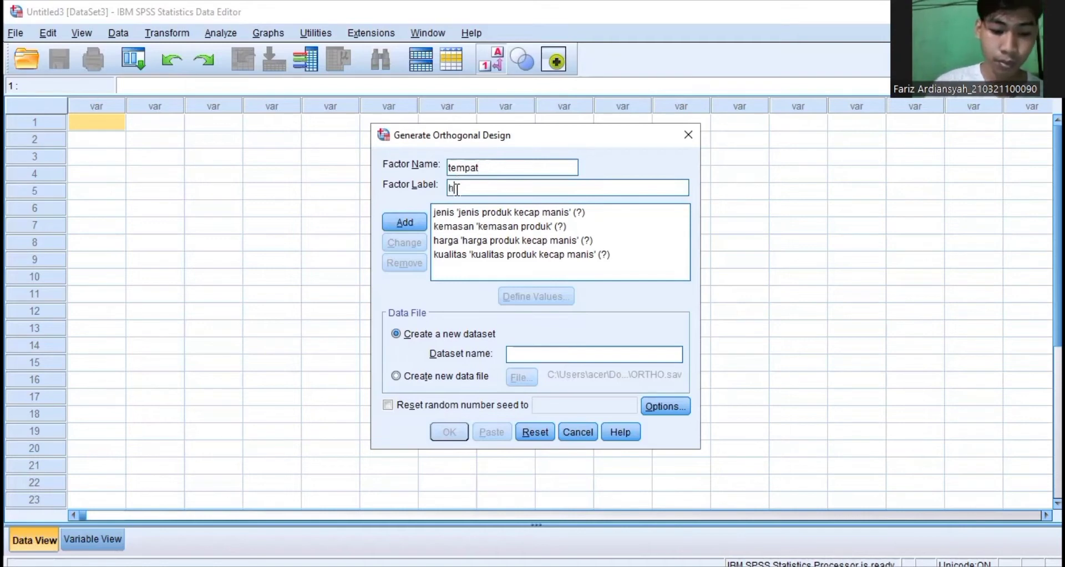
text(tempat)
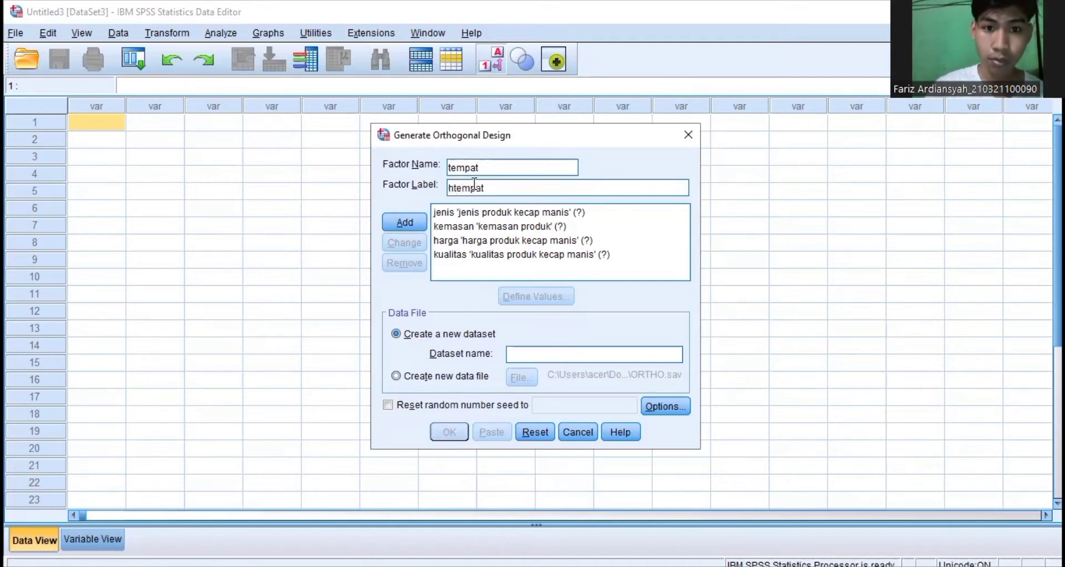
click(455, 189)
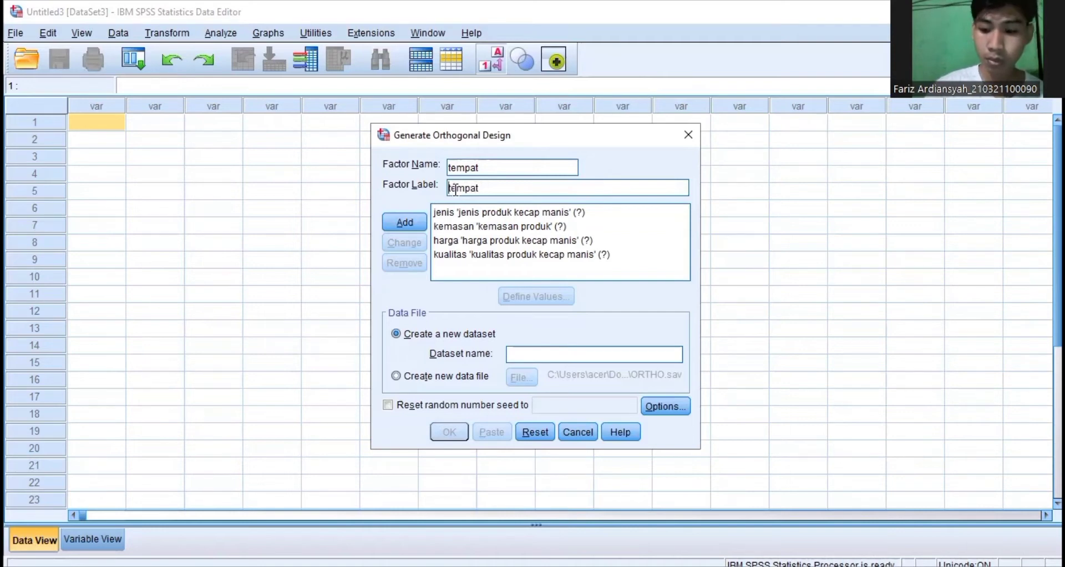
key(BackSpace)
click(482, 189)
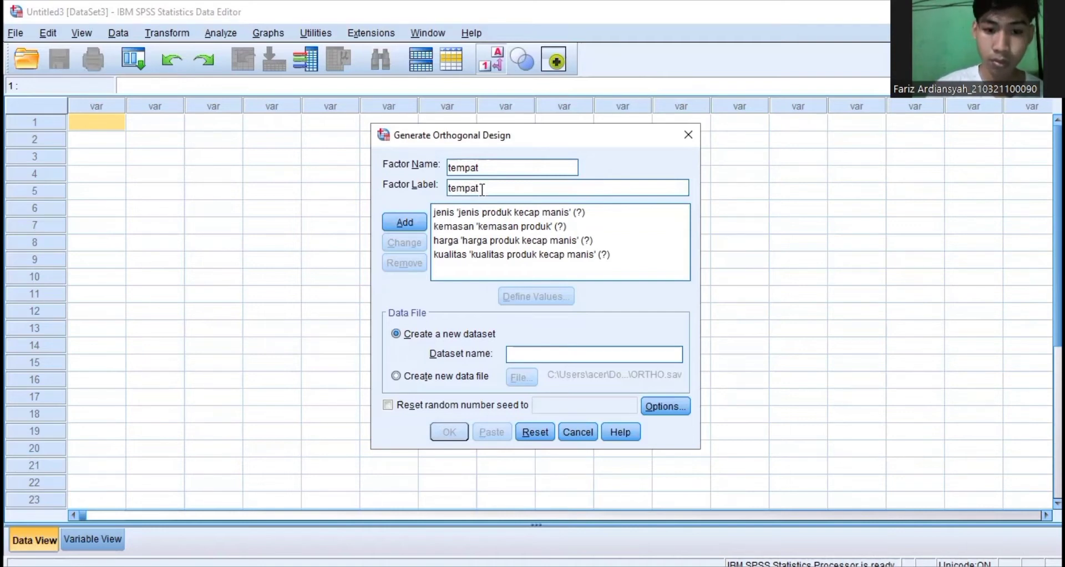
text(nem)
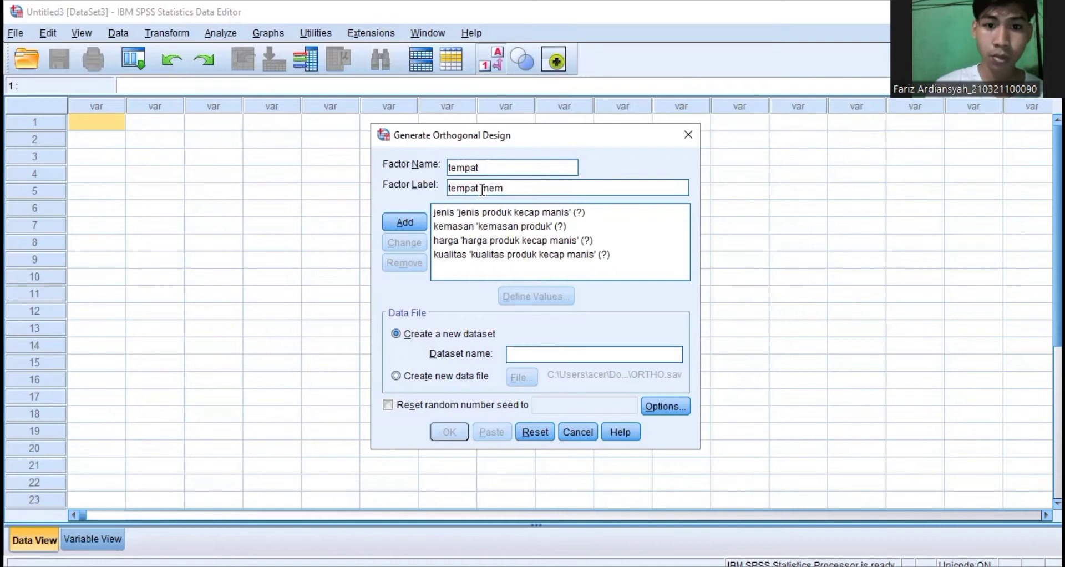
text(beli)
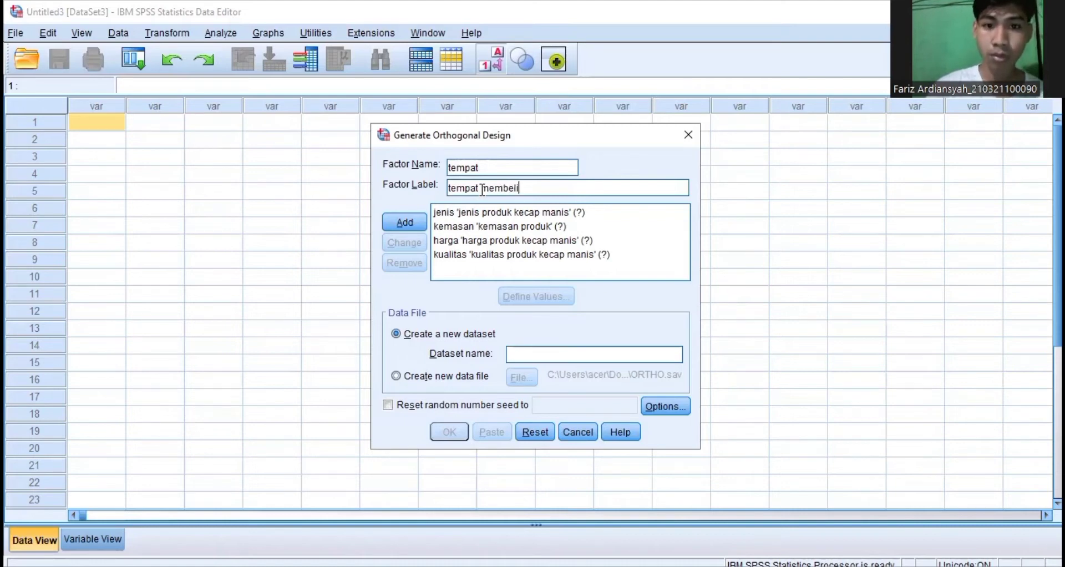
click(414, 219)
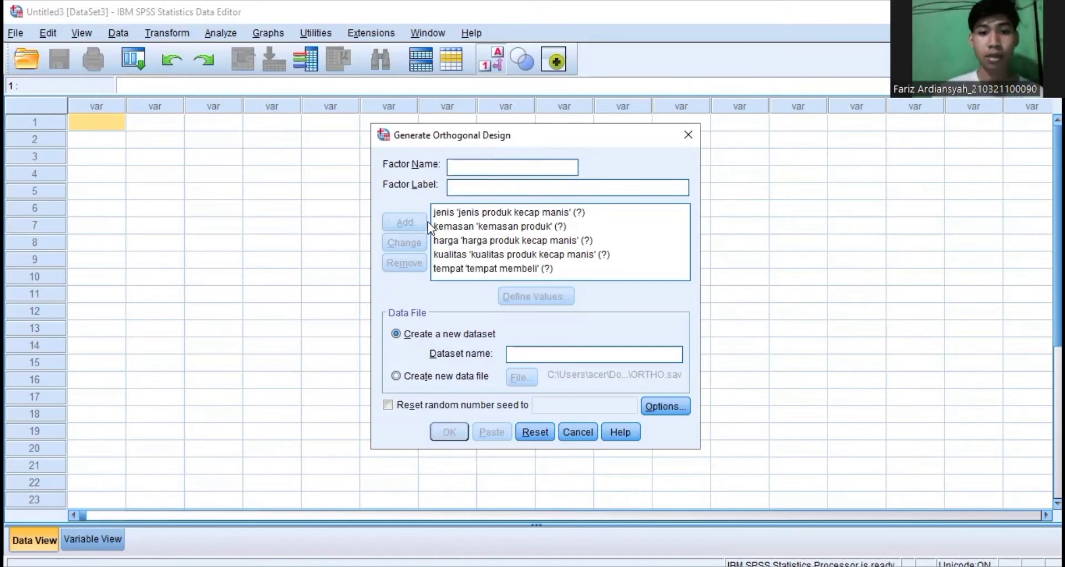
Define value 1 of the factor jenis with the label "kecap sedaap".
click(455, 211)
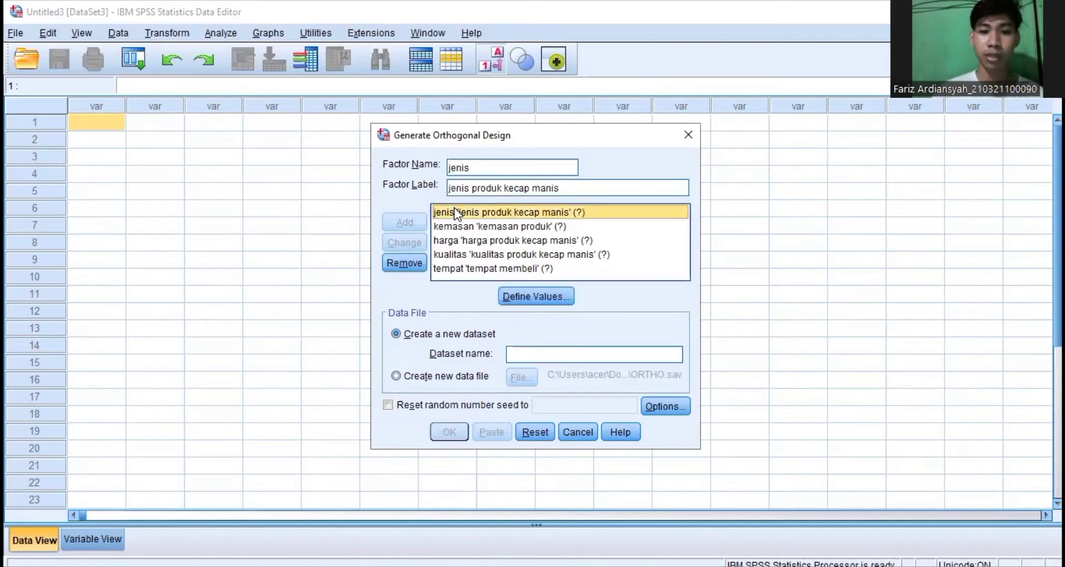
click(542, 303)
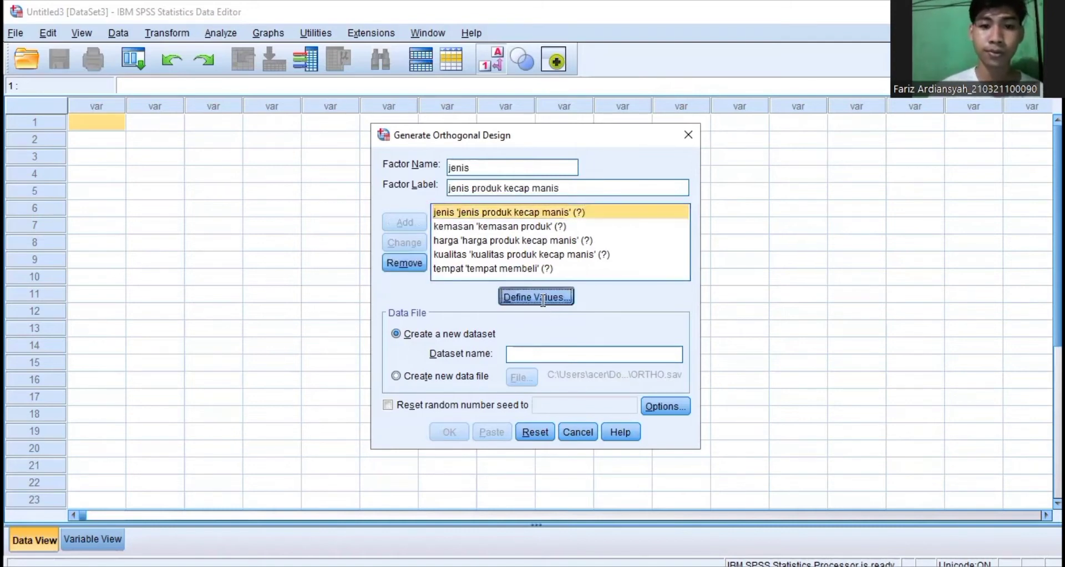
click(400, 214)
text(1)
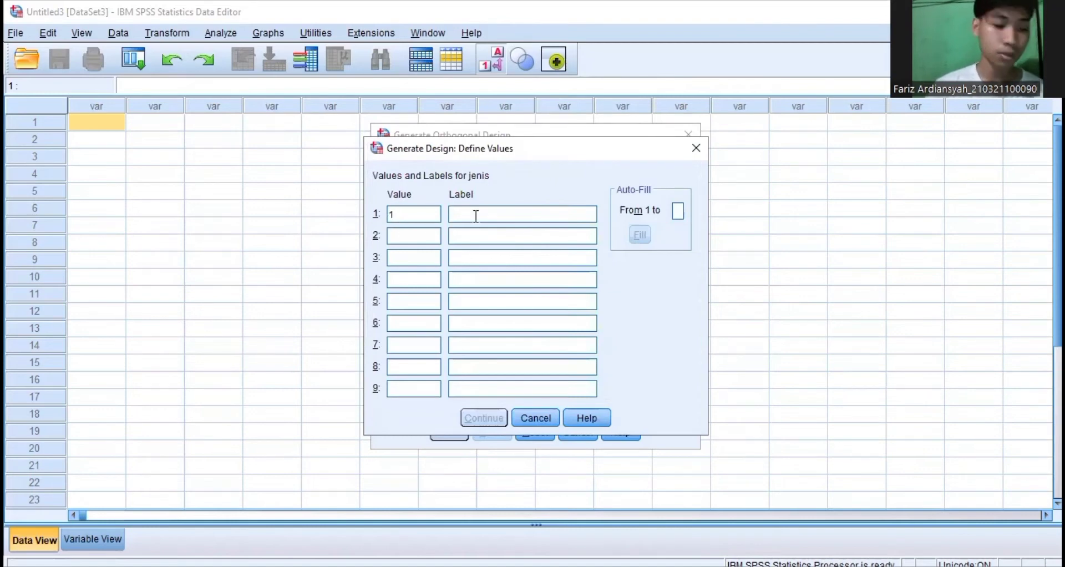
text(kecap)
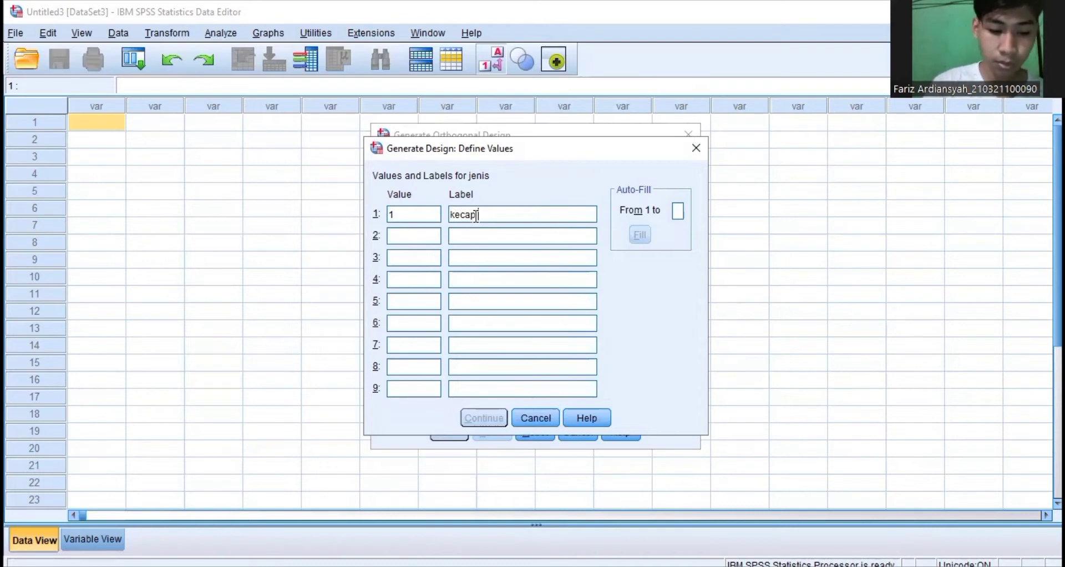
text( sedaaa)
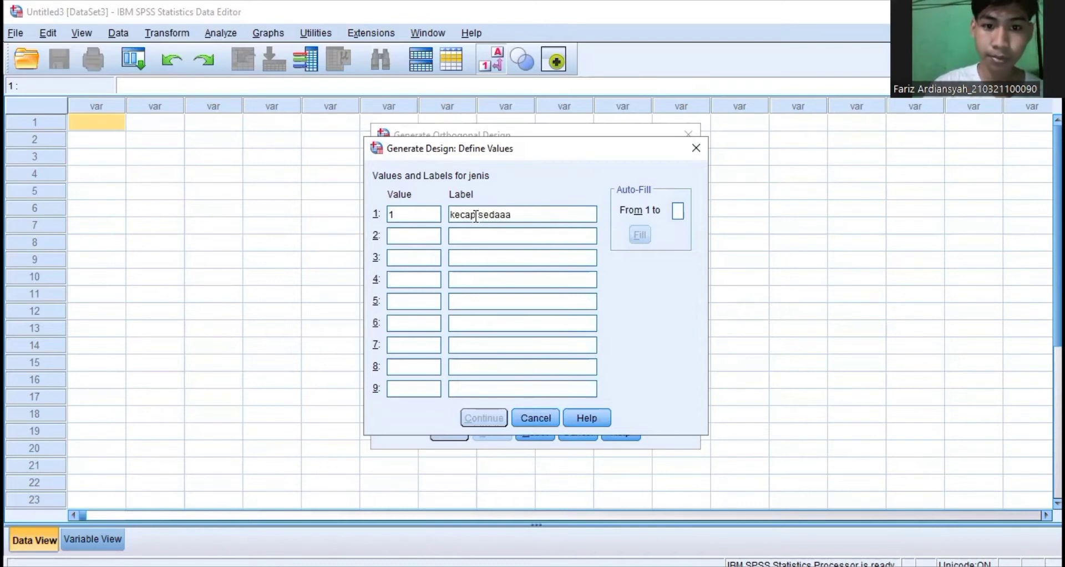
key(BackSpace)
text(p)
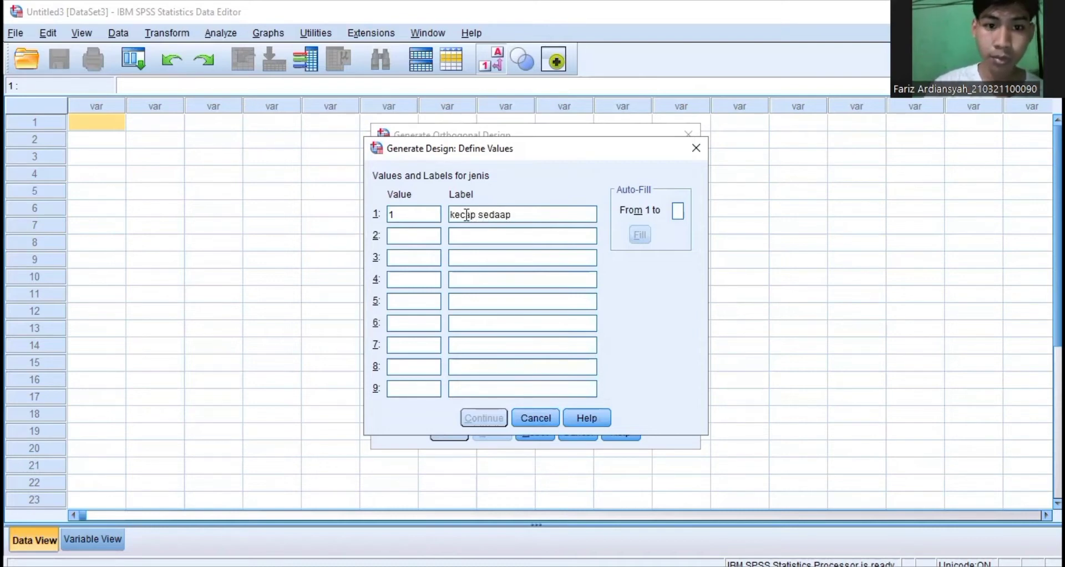
Define value 2 of the factor jenis with the label "kecap bango".
click(422, 240)
text(2)
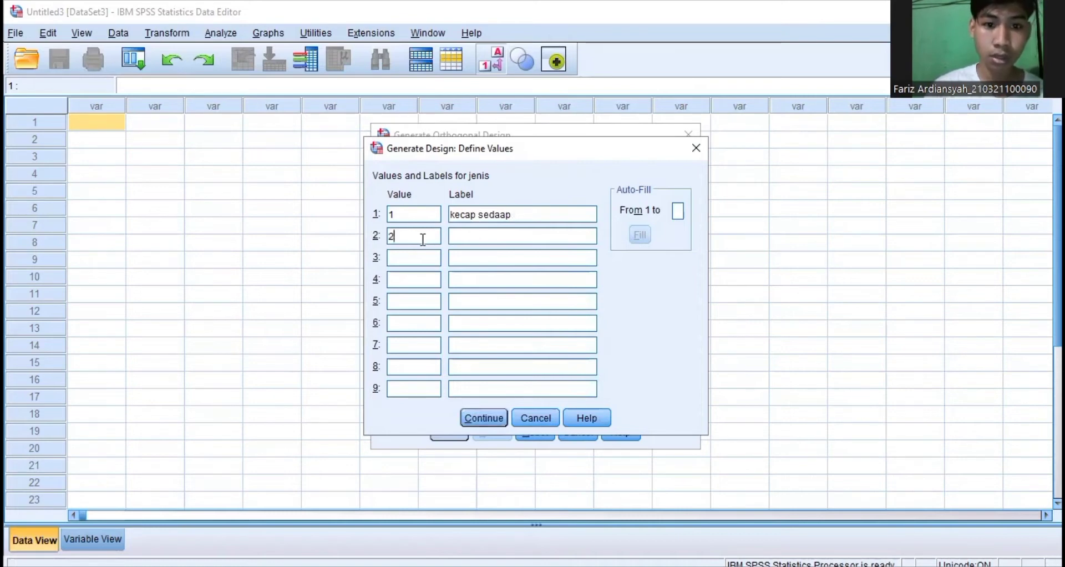
click(462, 241)
text(kecap)
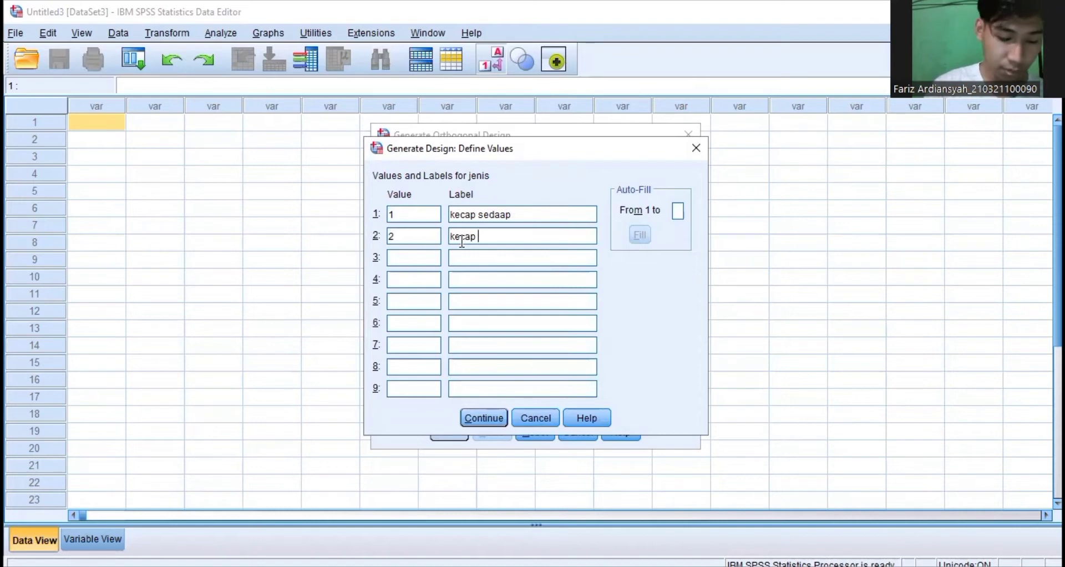
text( bango)
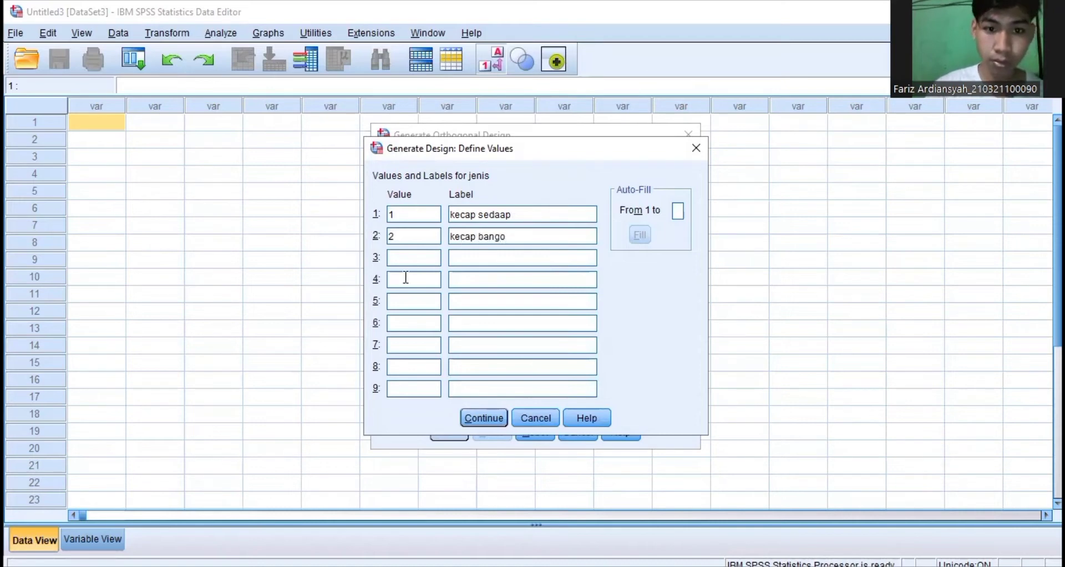
Define value 3 of the factor jenis with the label "kecap ABC".
click(397, 259)
text(3)
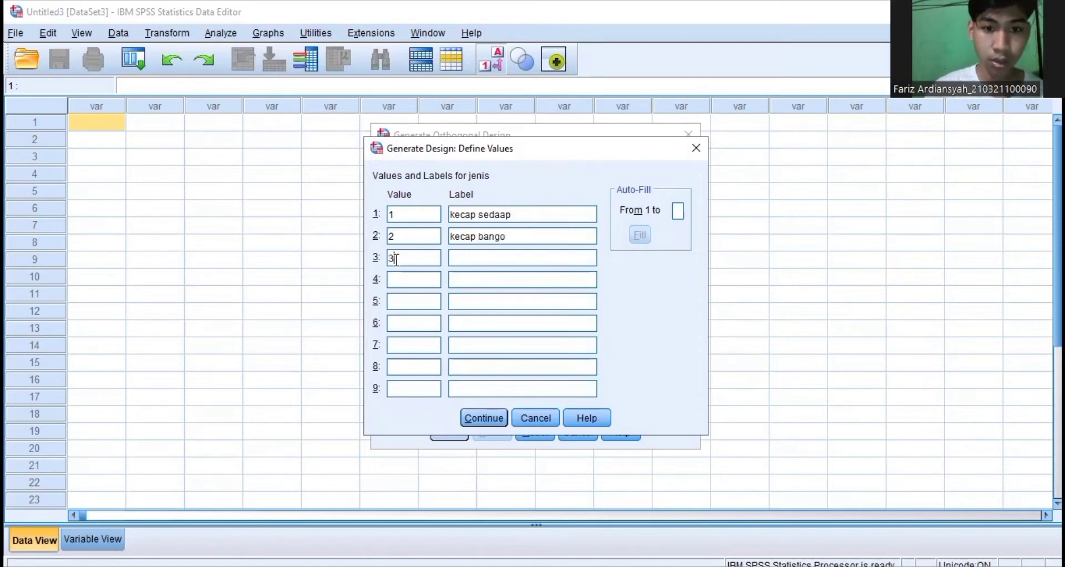
click(473, 261)
text(kecap)
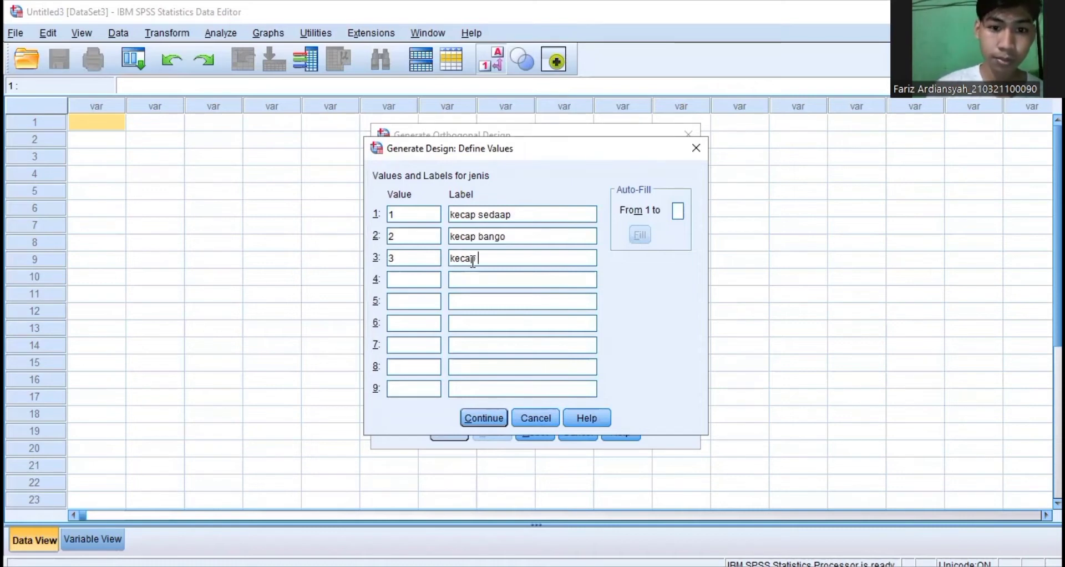
text( ABC)
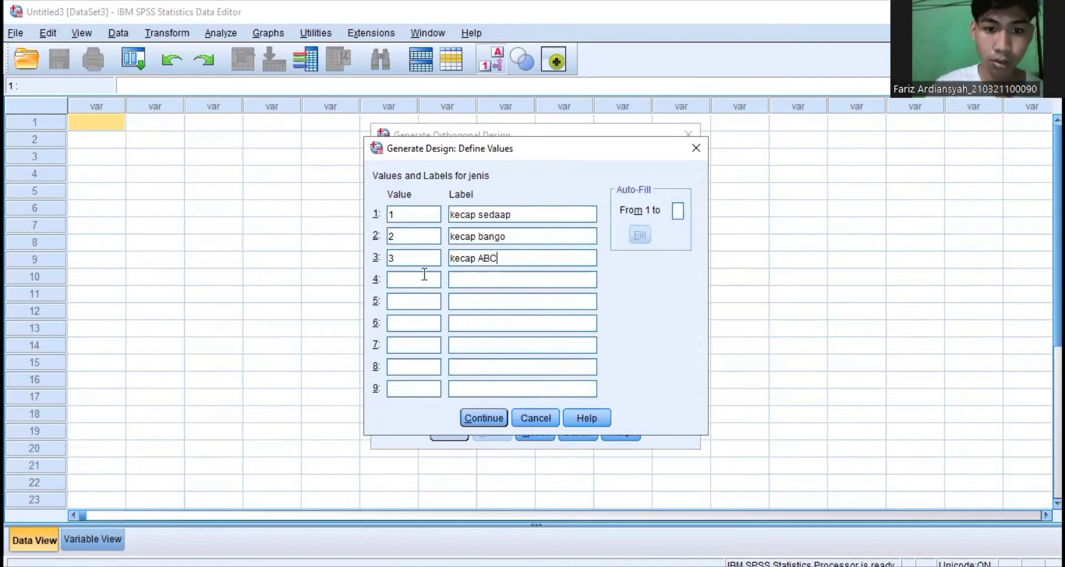
Define value 4 of the factor jenis with the label "kecap indofood" and apply the factor's values.
text(4)
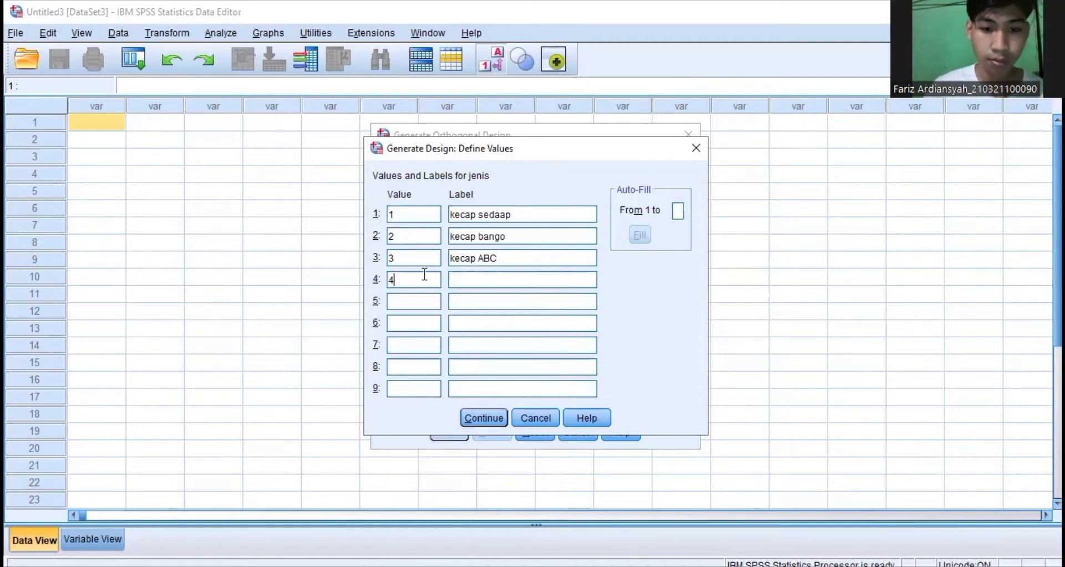
click(465, 279)
text(kecap )
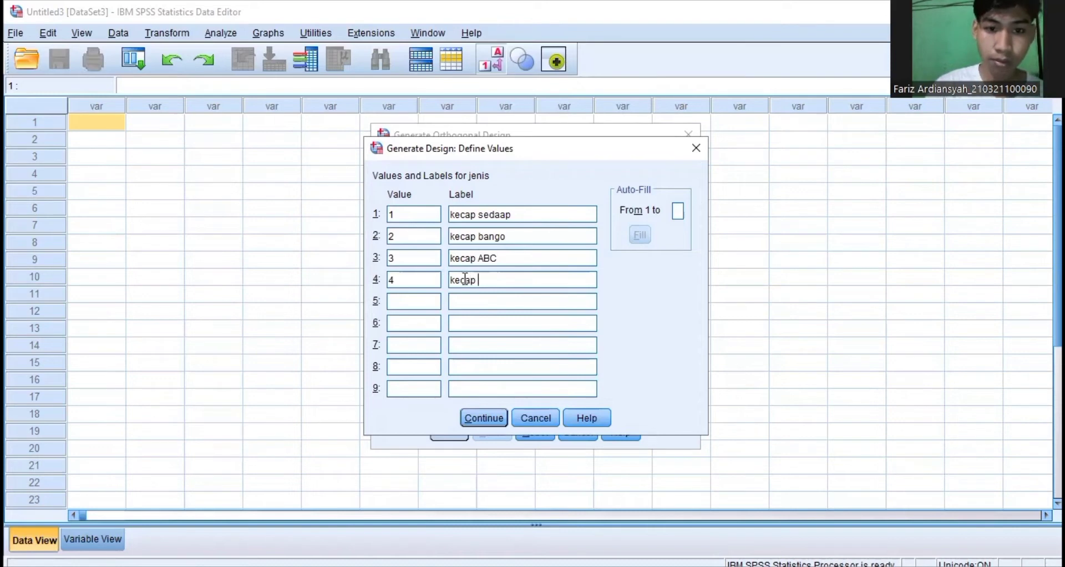
text(in)
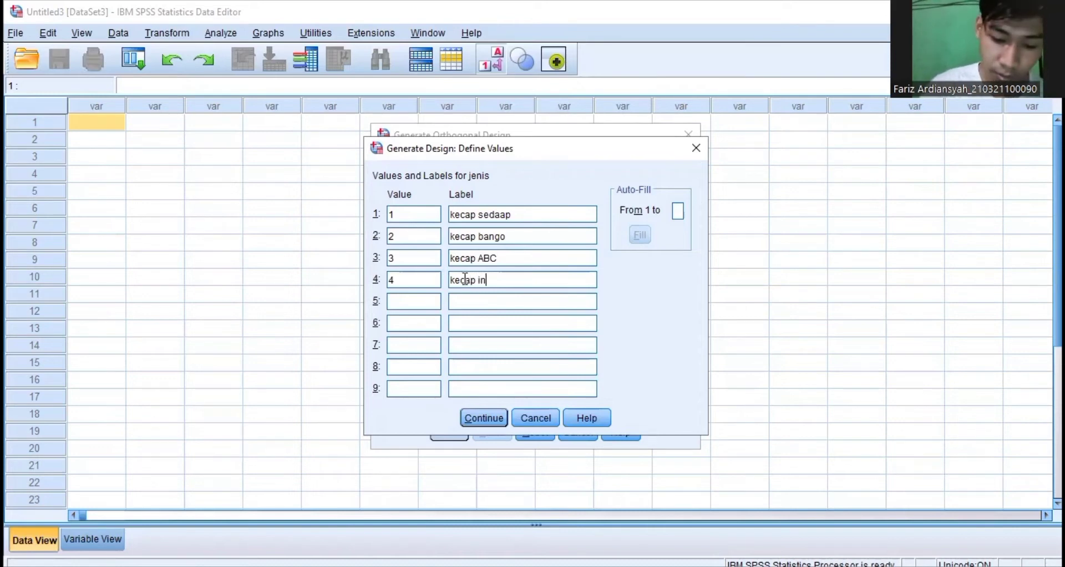
text(dofoo)
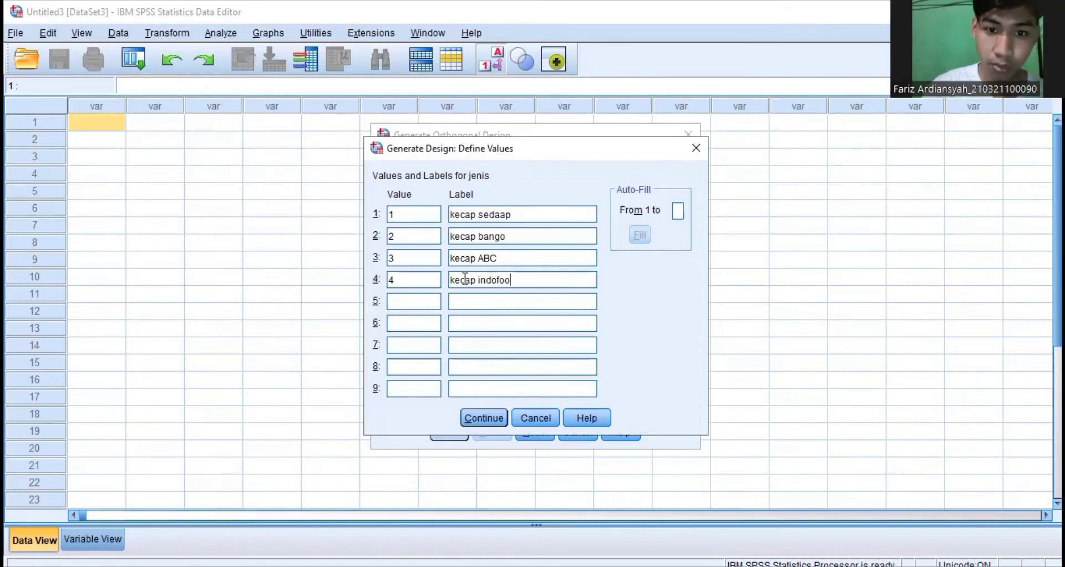
text(d)
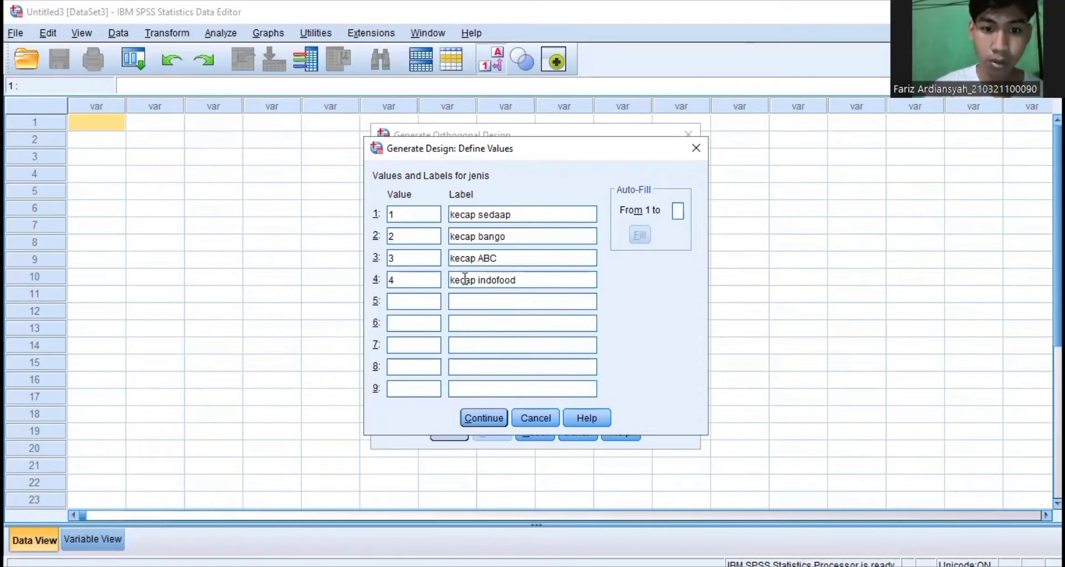
click(491, 423)
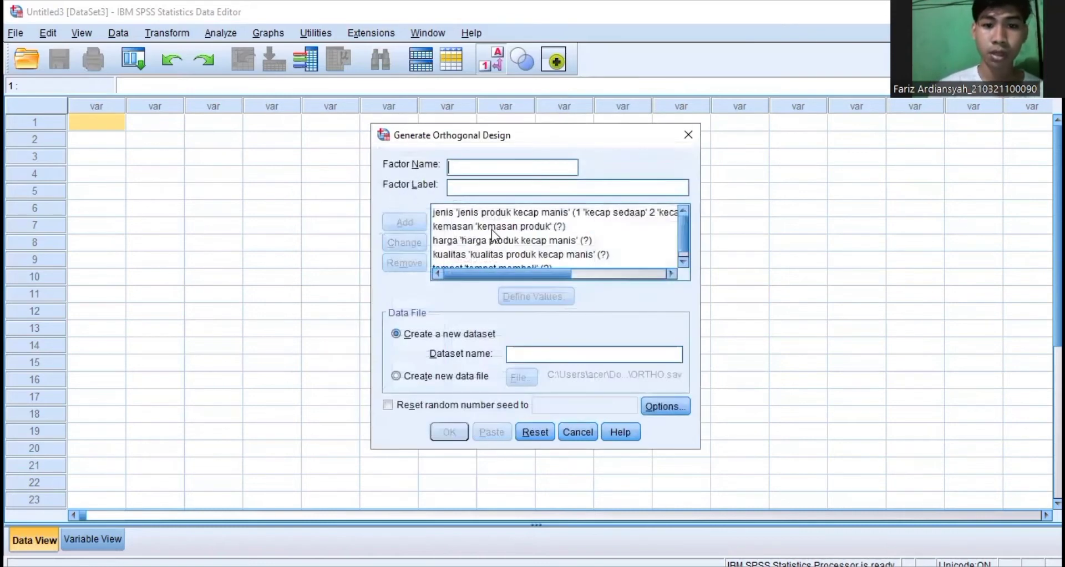
Define the values of the factor kemasan as 1 labelled "botol" and 2 labelled "sachet".
click(491, 228)
click(525, 298)
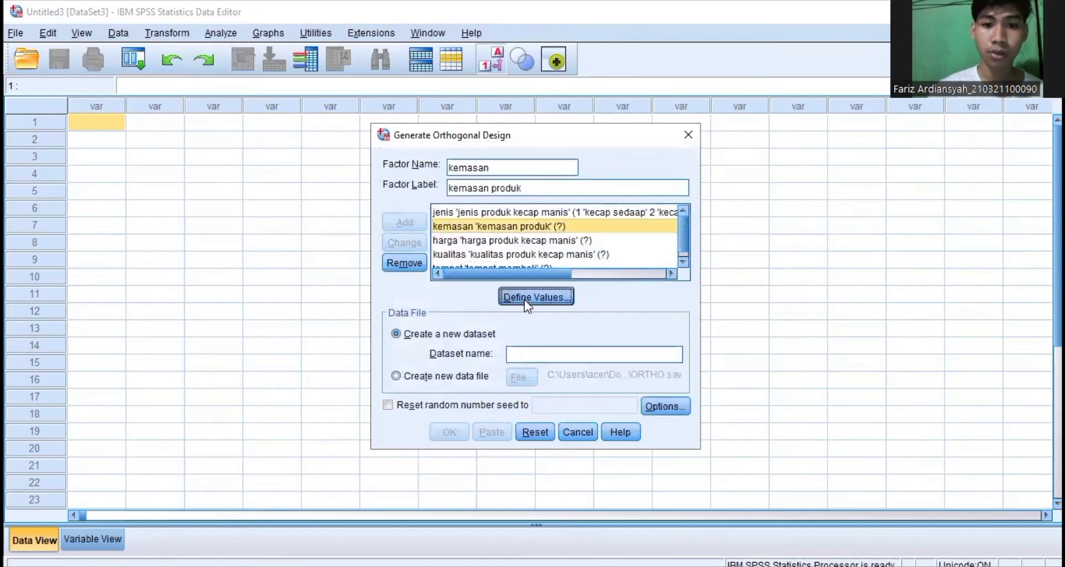
text(1)
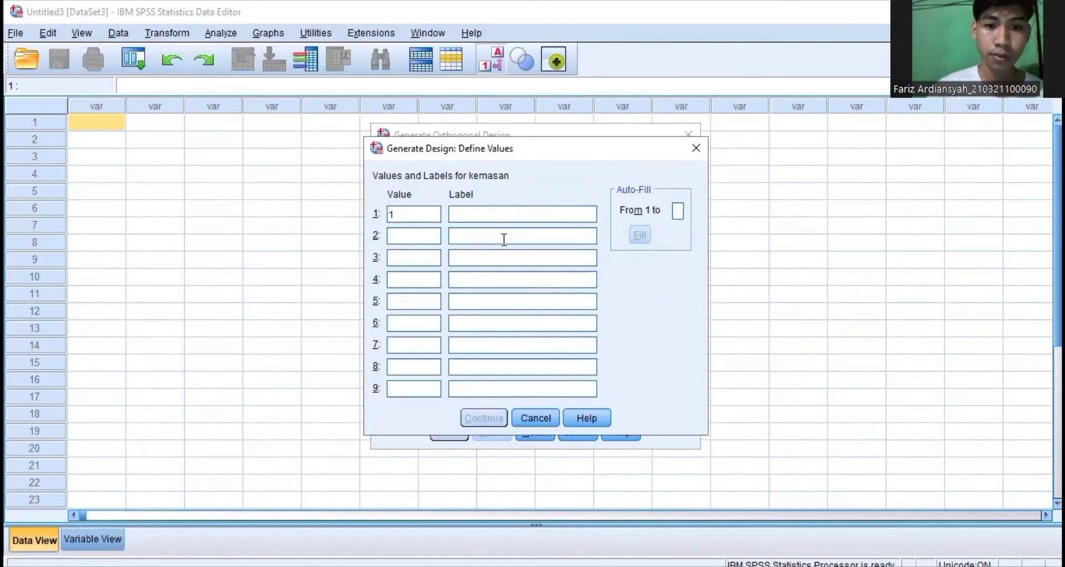
click(491, 215)
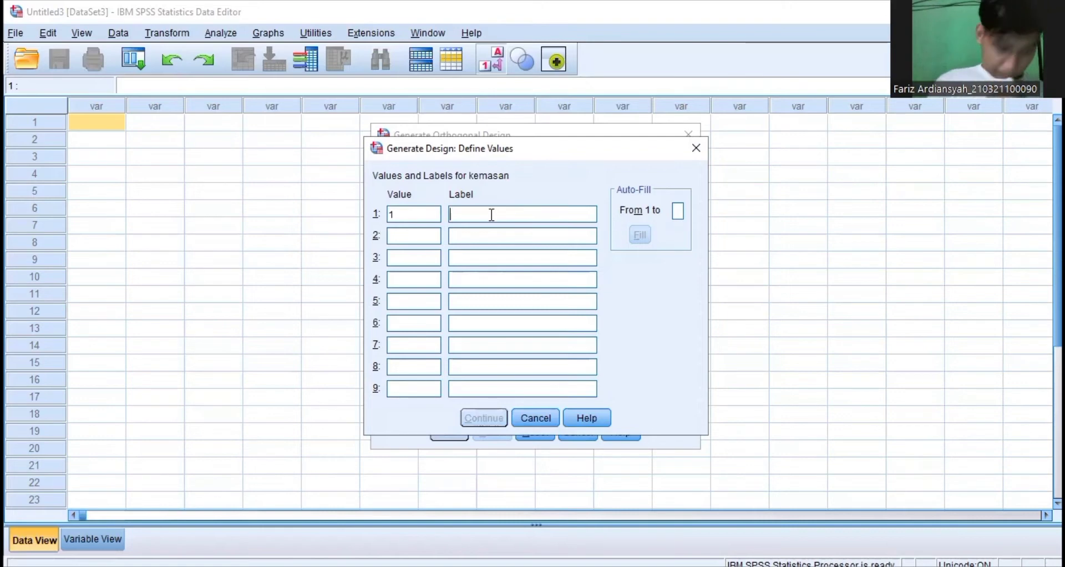
text(botol)
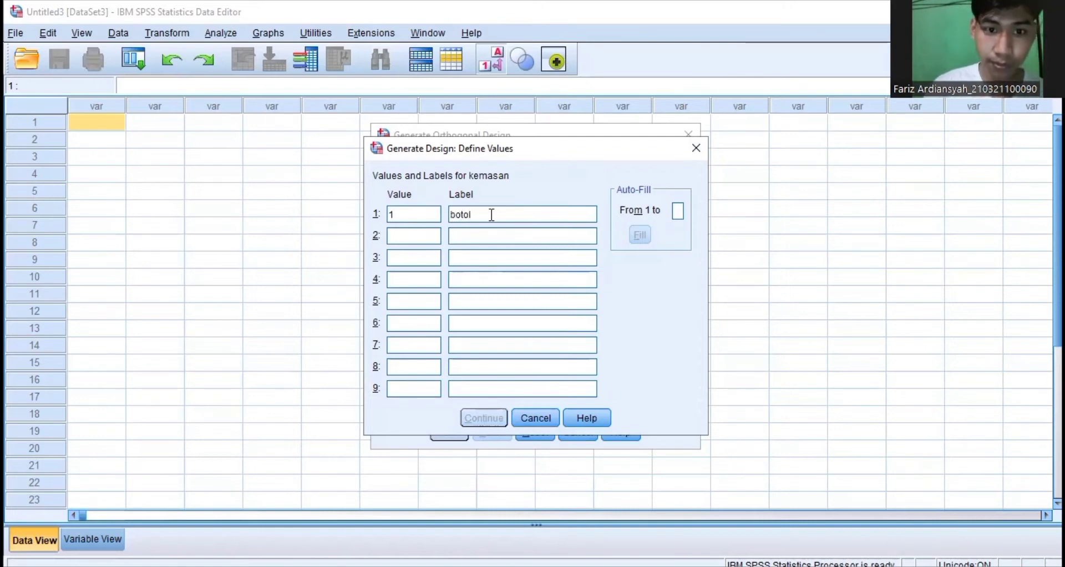
click(420, 235)
text(2)
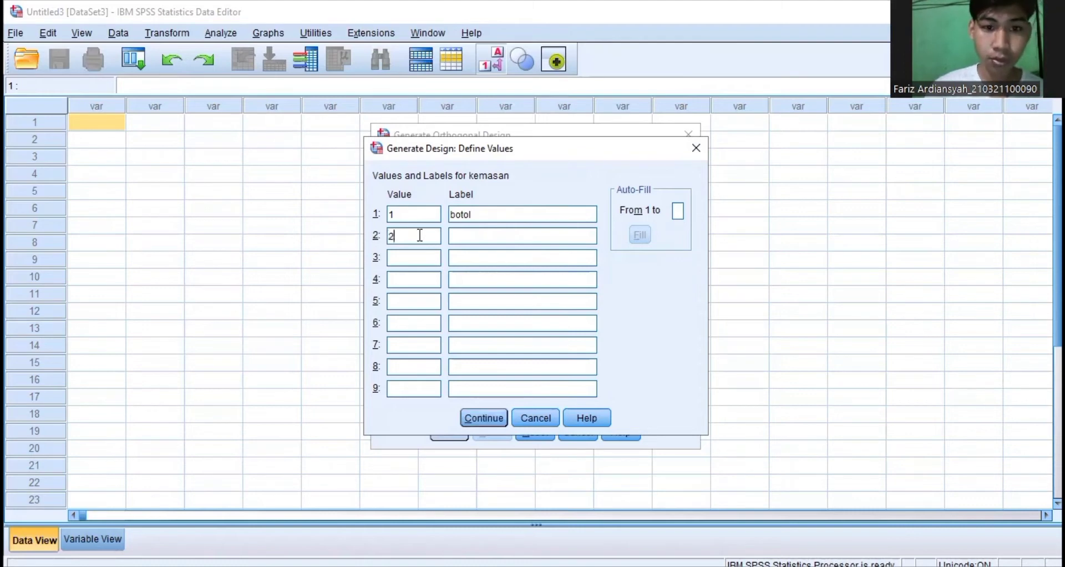
click(480, 239)
text(sachet)
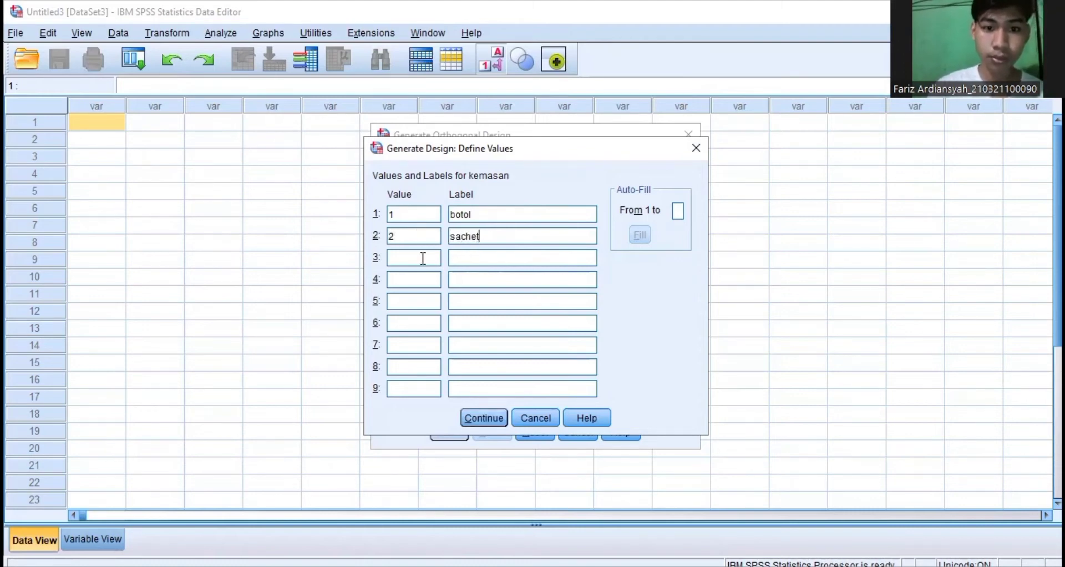
Define value 3 of the factor kemasan with the label "refill (isi ulang)" and apply the factor's values.
text(3)
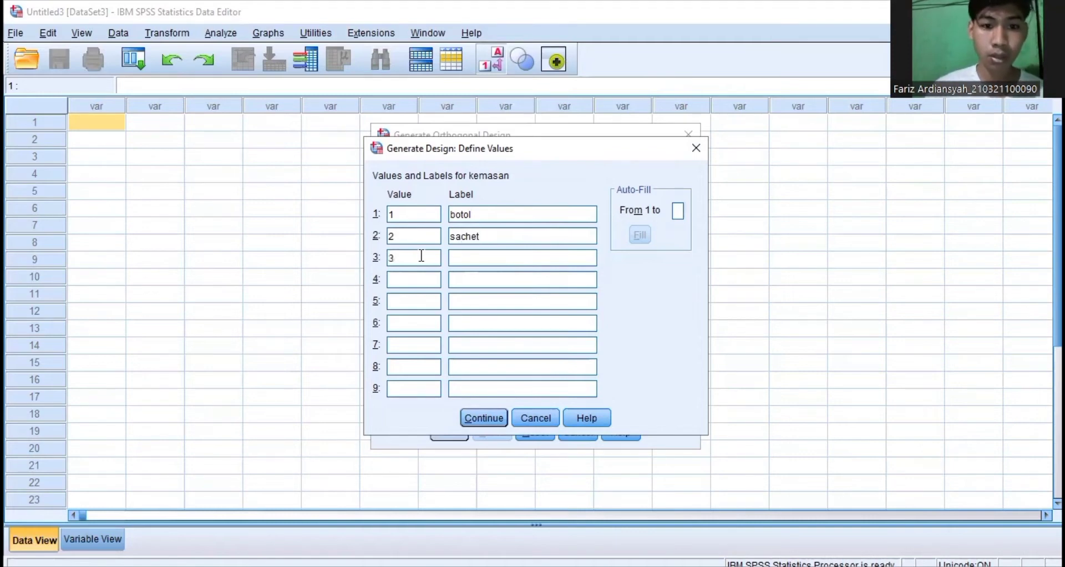
text(re)
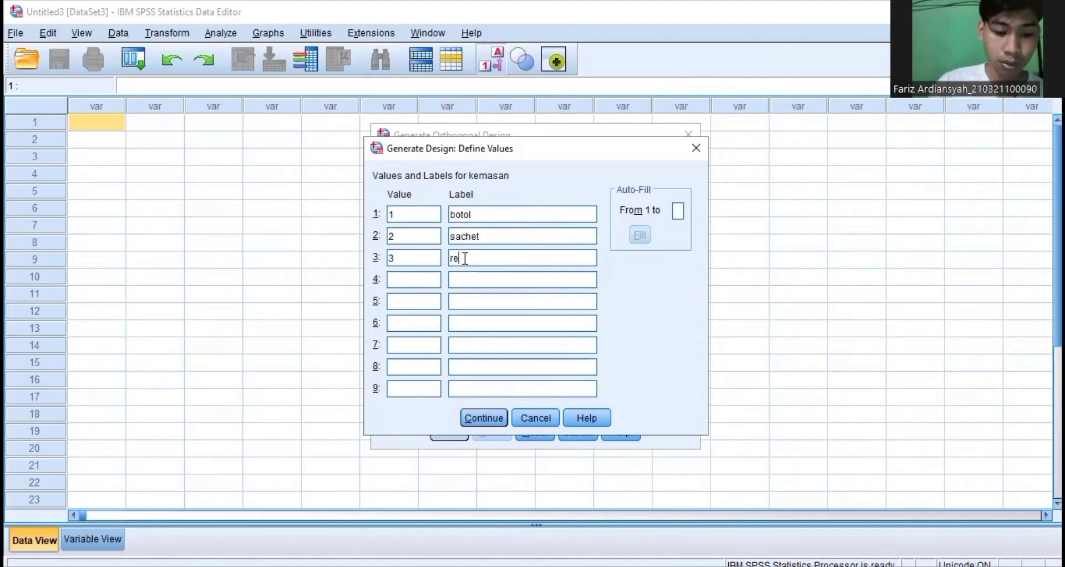
text(fill )
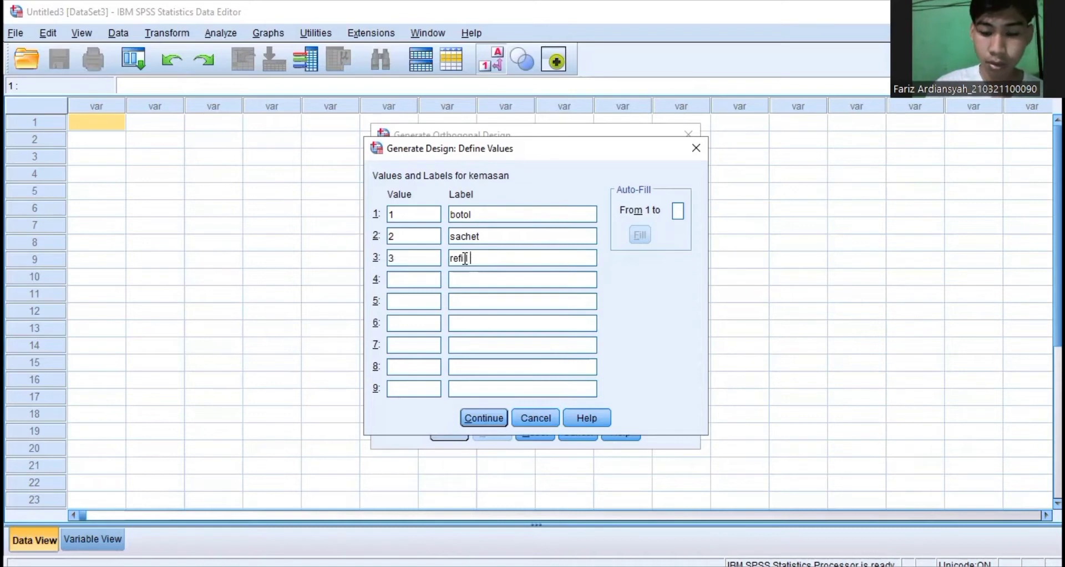
text((isi )
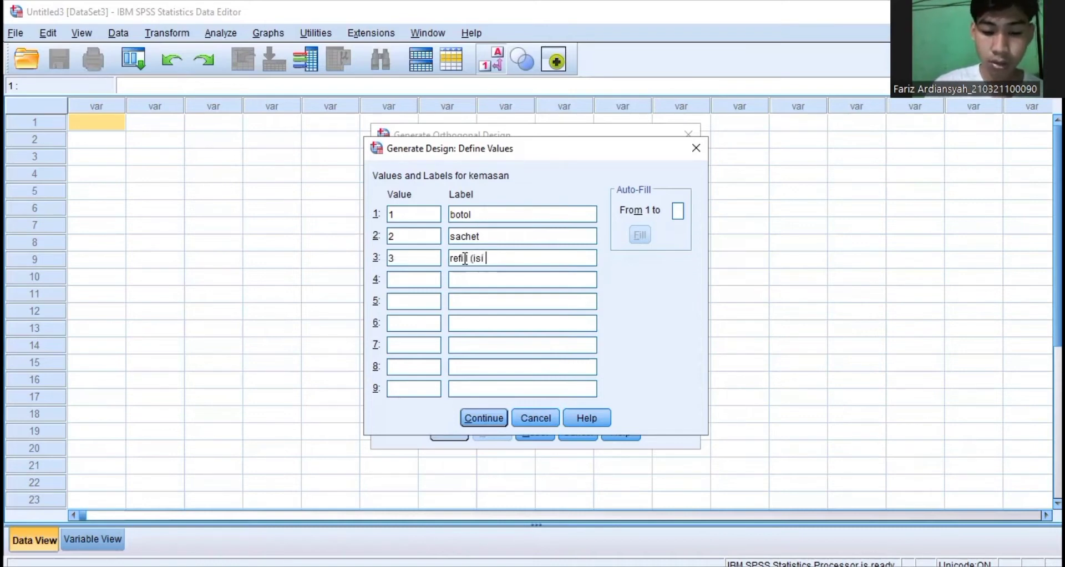
text(ullang))
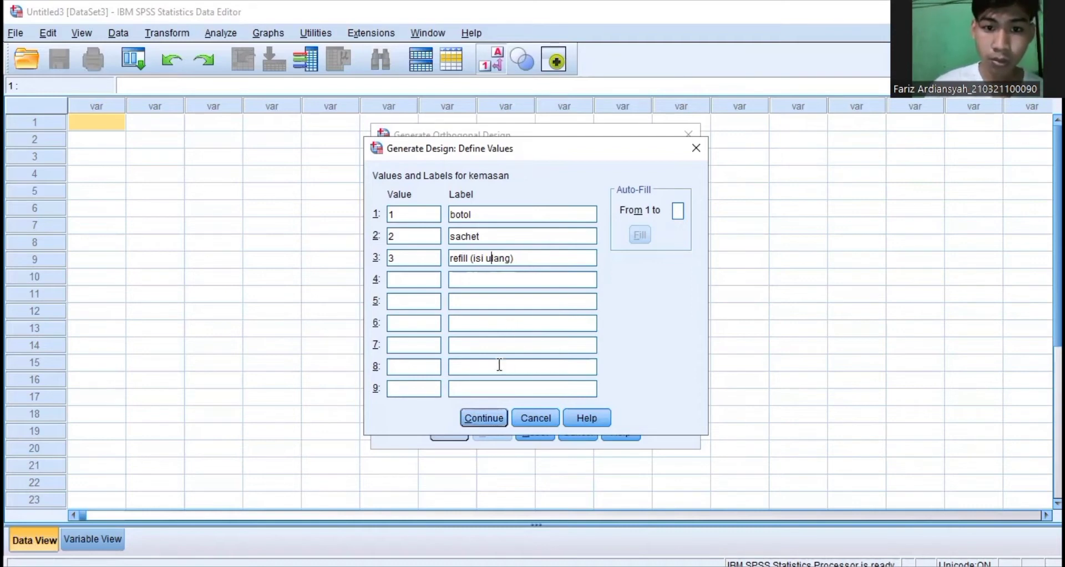
click(482, 421)
Define value 1 of the factor harga with the label "murah".
click(576, 241)
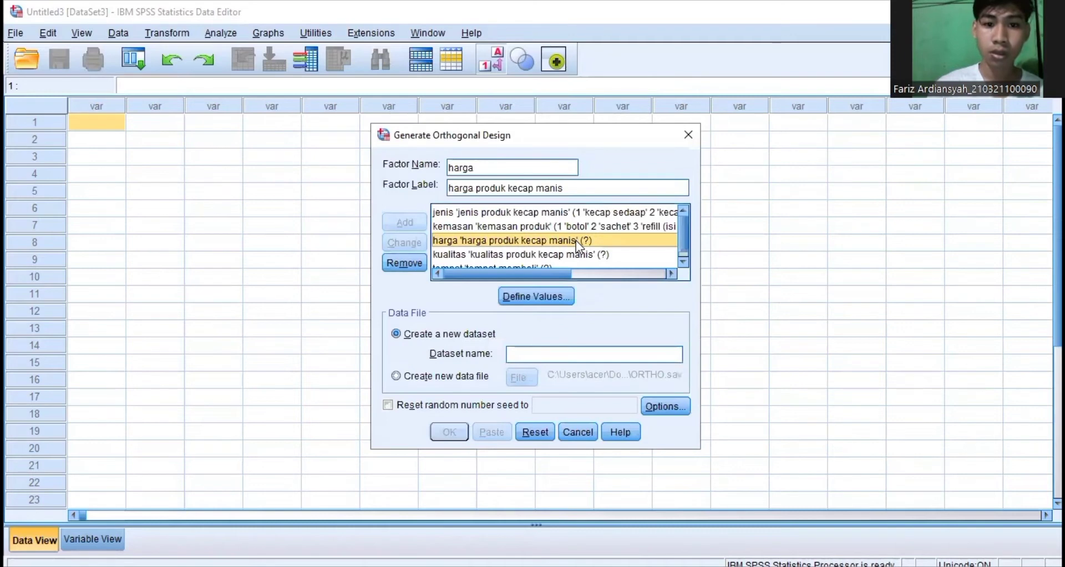
click(557, 299)
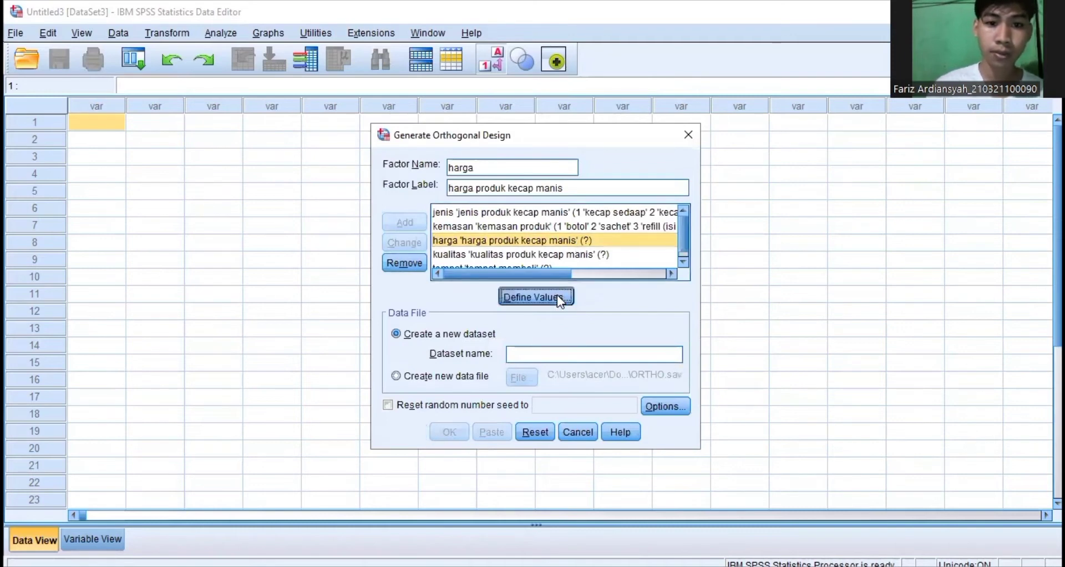
text(1)
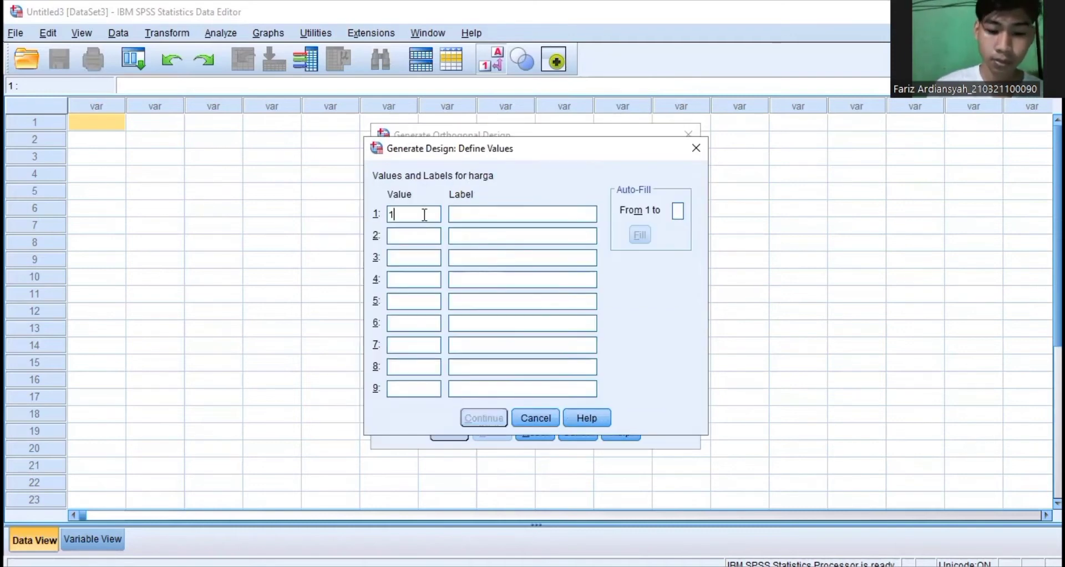
click(463, 213)
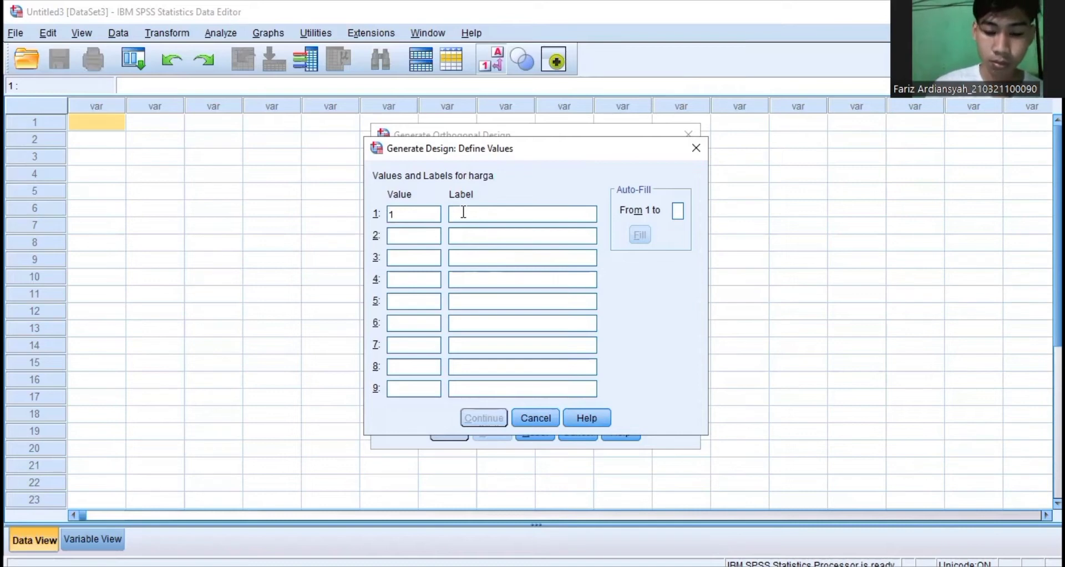
text(murah)
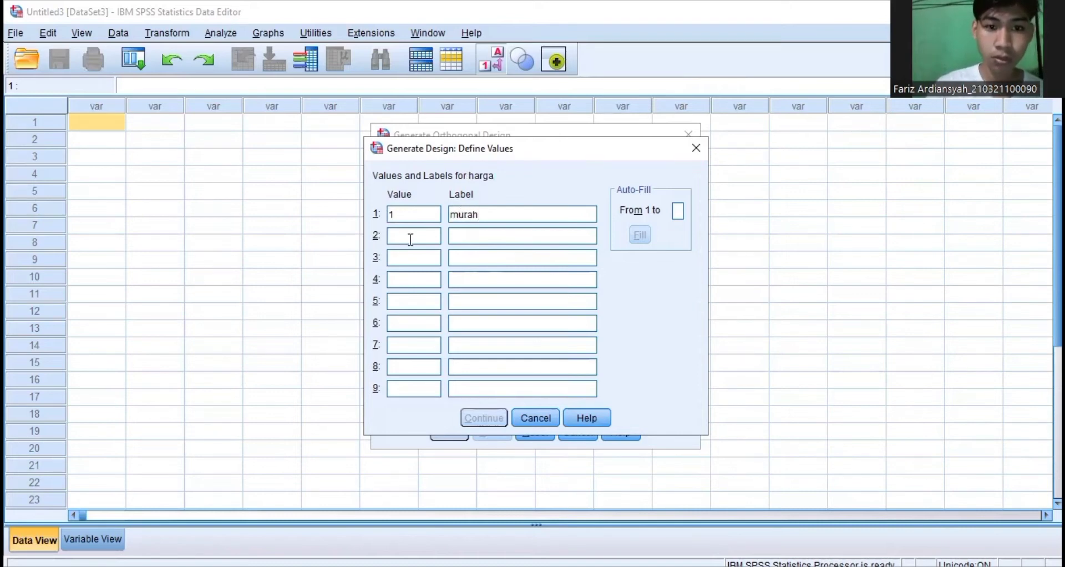
Define value 2 of the factor harga with the label "terjangkau".
click(410, 239)
text(2)
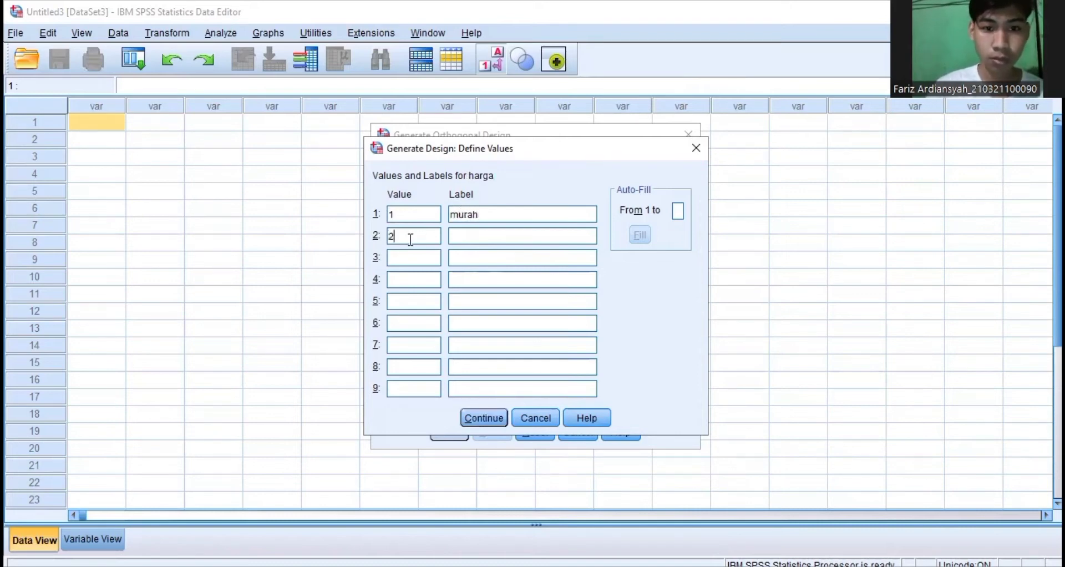
click(464, 235)
text(ter)
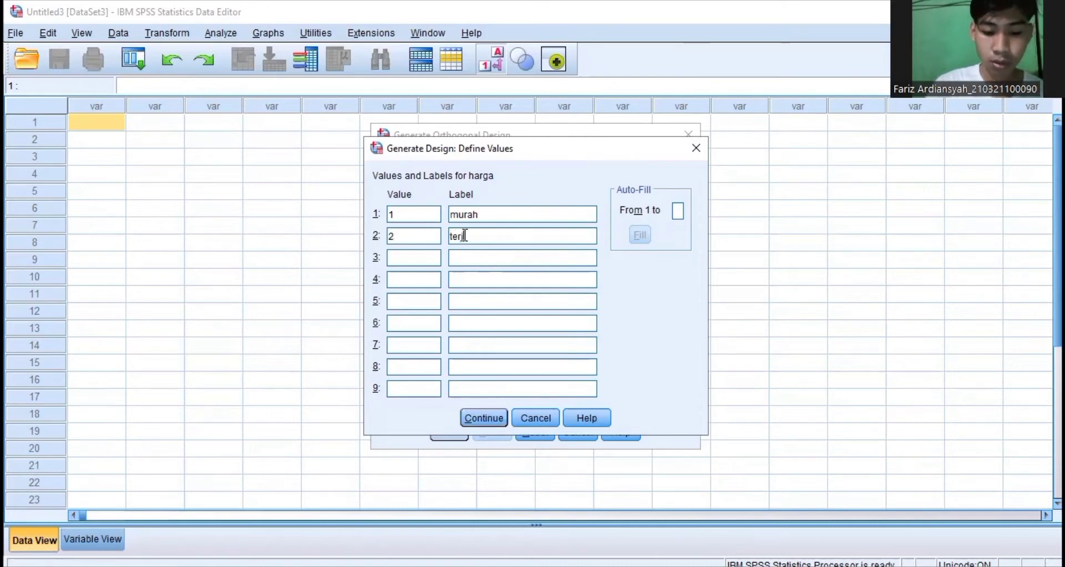
text(jangkau)
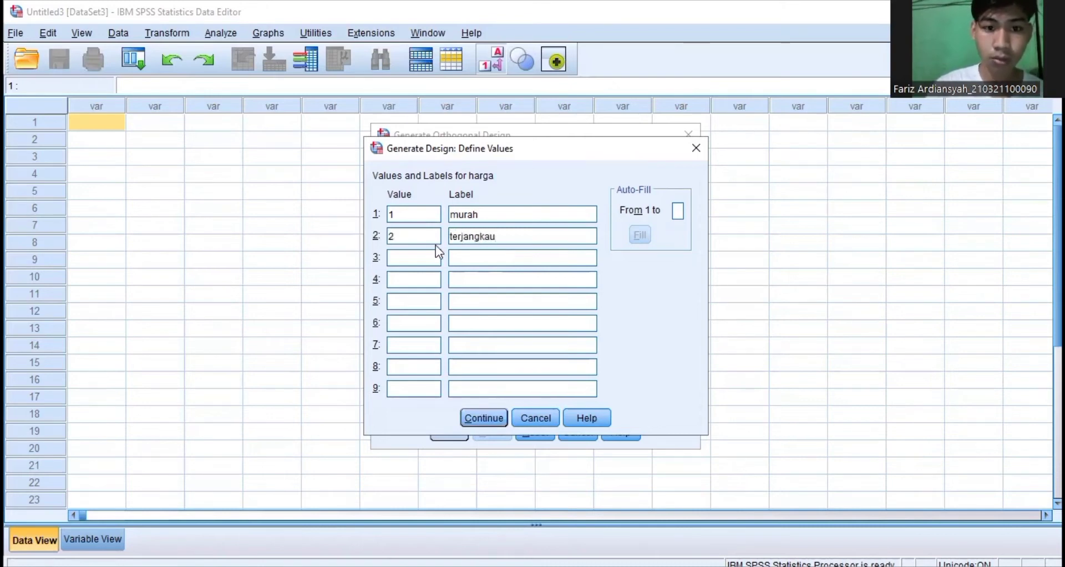
Define value 3 of the factor harga with the label "mahal" and apply the factor's values.
click(424, 256)
text(3)
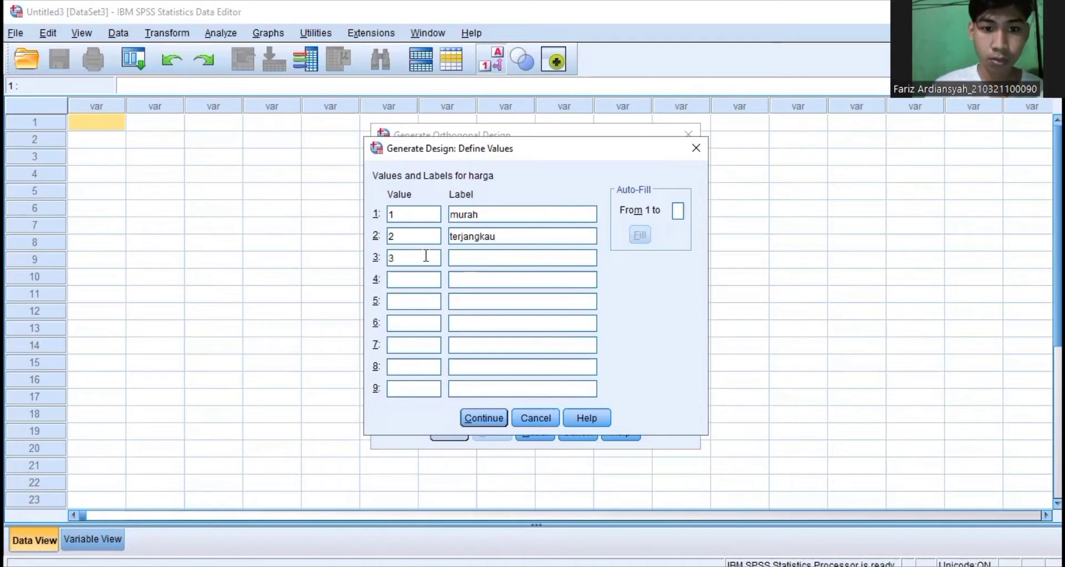
click(469, 261)
text(mahal)
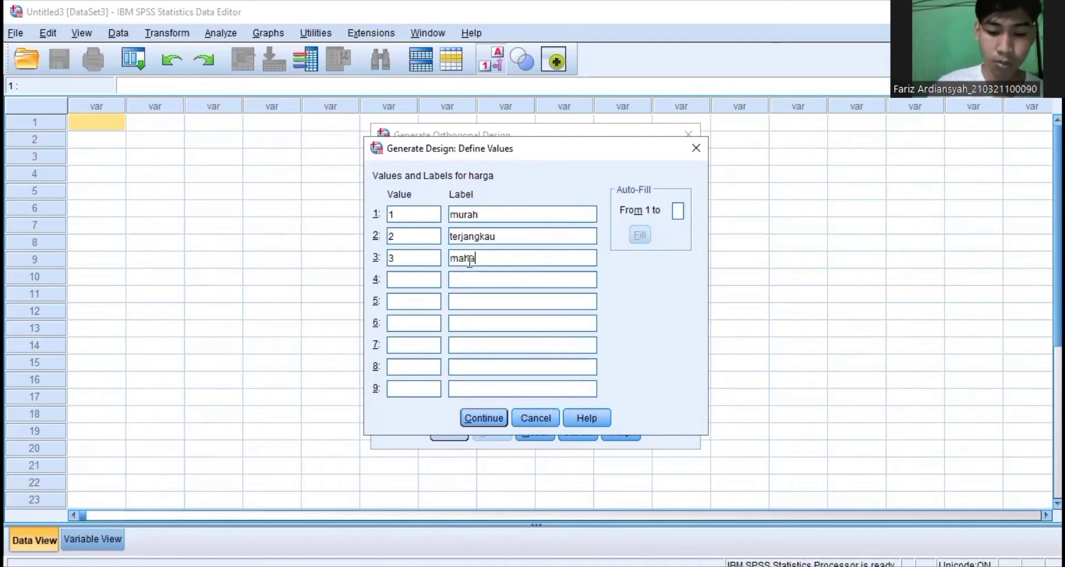
click(474, 411)
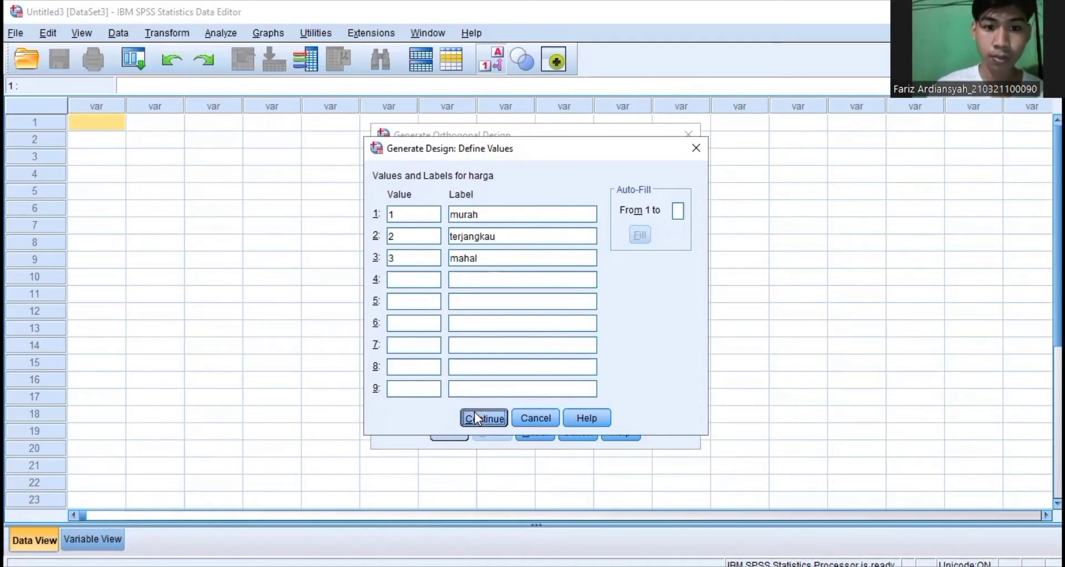
Define value 1 of the factor kualitas with the label "baru".
click(564, 257)
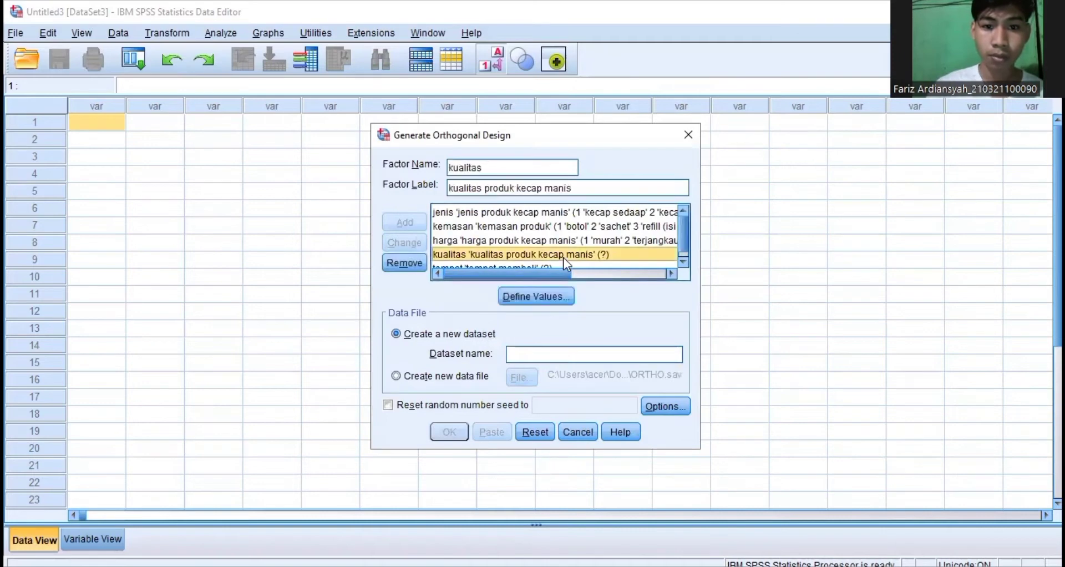
click(553, 296)
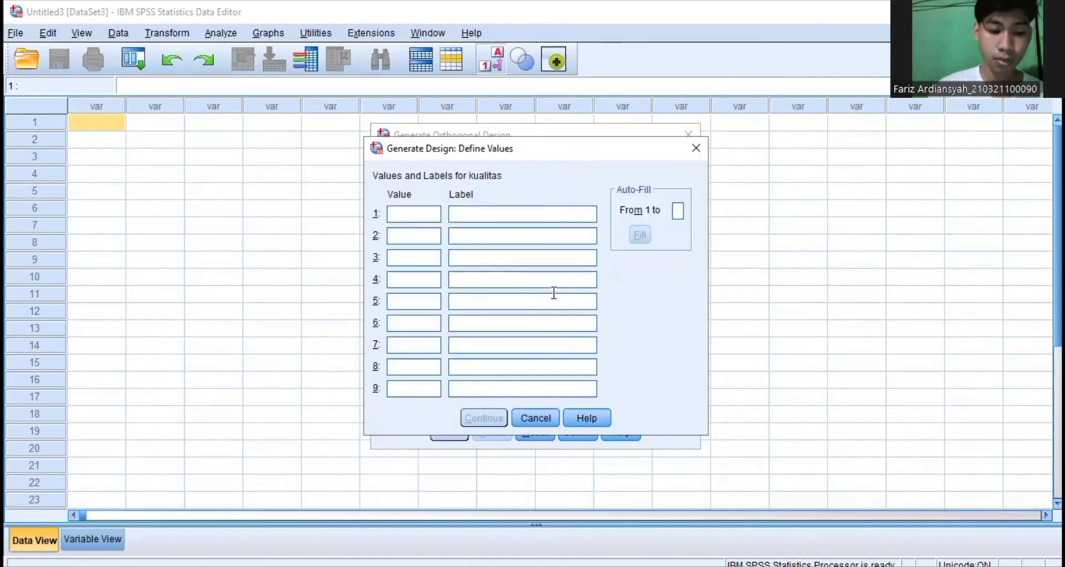
text(1)
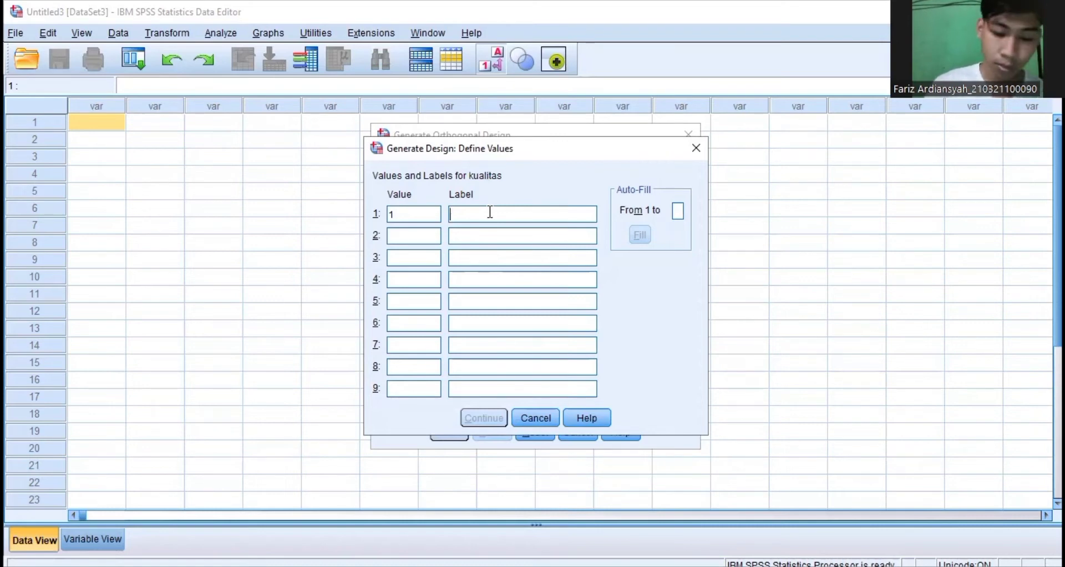
text(baru)
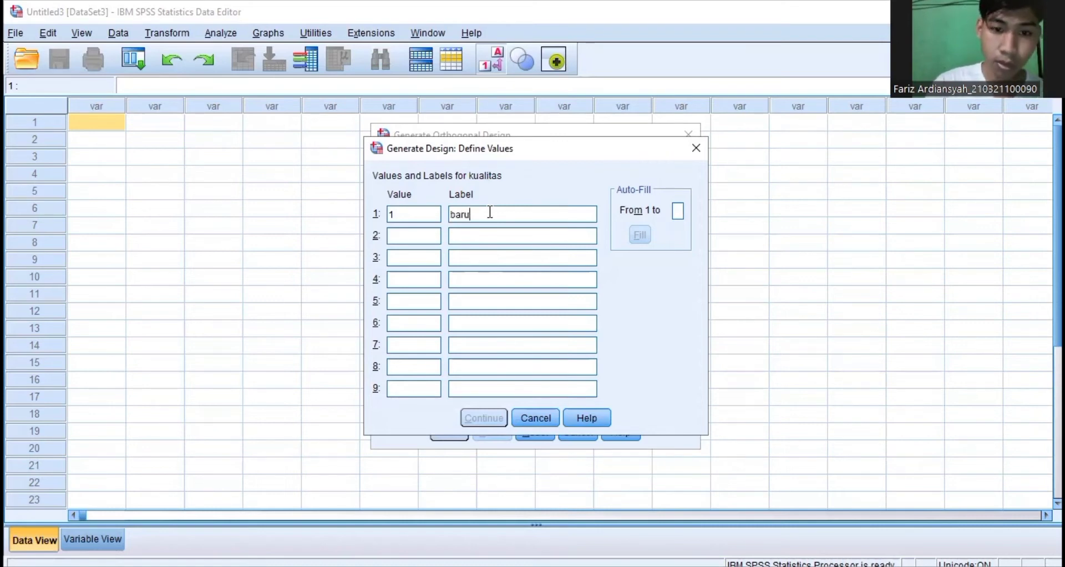
Define value 2 of the factor kualitas with the label "lama" and apply the factor's values.
click(421, 238)
text(2)
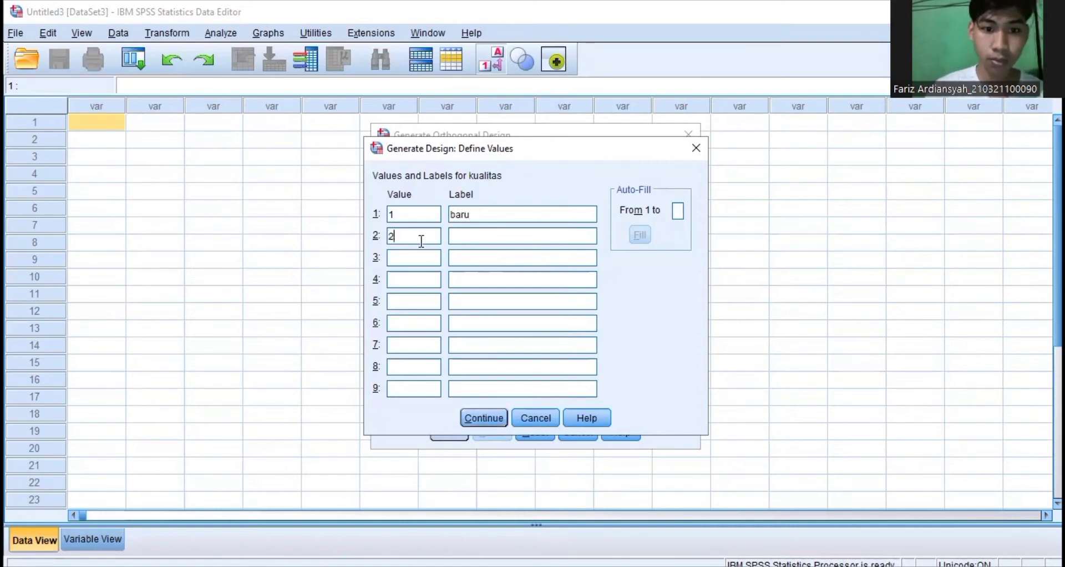
click(462, 233)
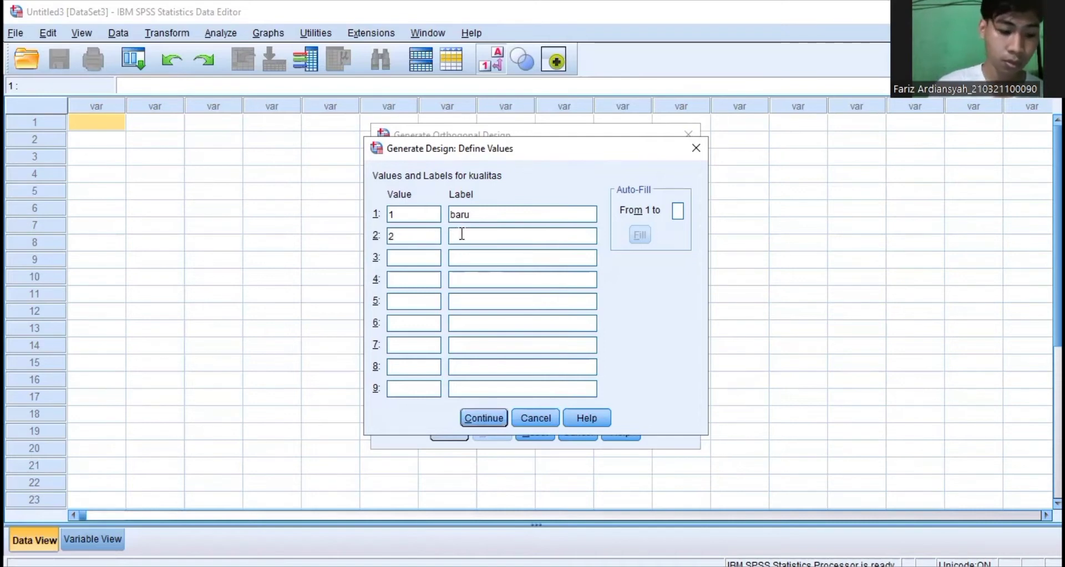
text(laba)
key(BackSpace)
key(BackSpace)
text(ma)
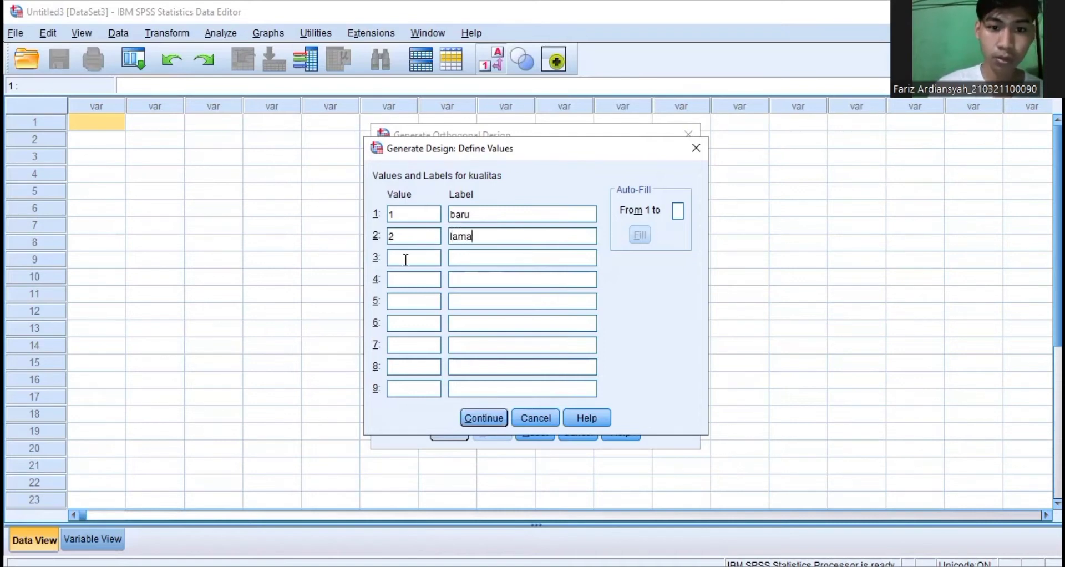
click(484, 419)
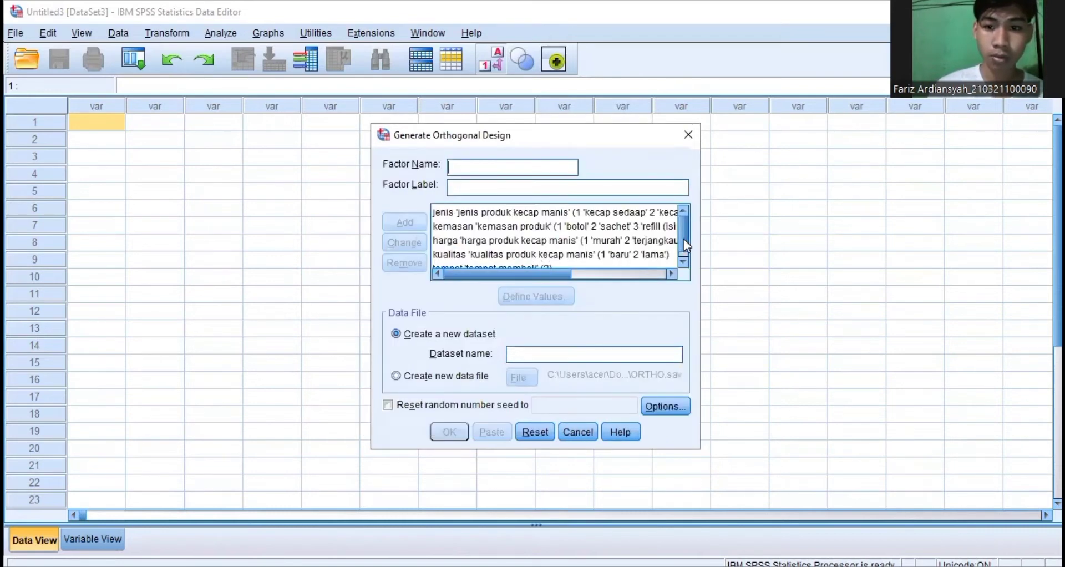
Define value 1 of the factor tempat with the label "warung".
drag(684, 239, 605, 265)
click(581, 257)
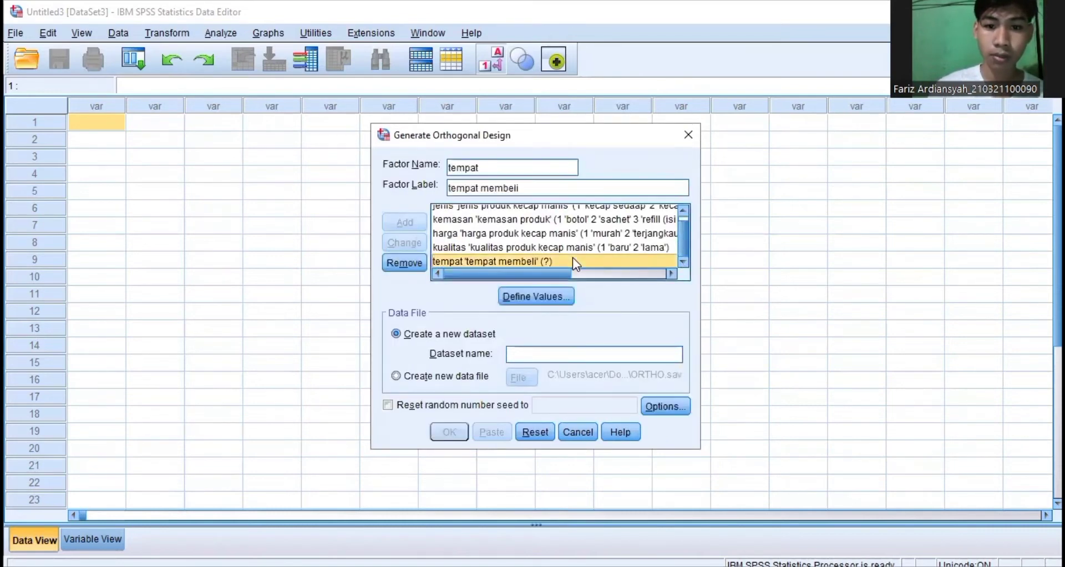
click(548, 296)
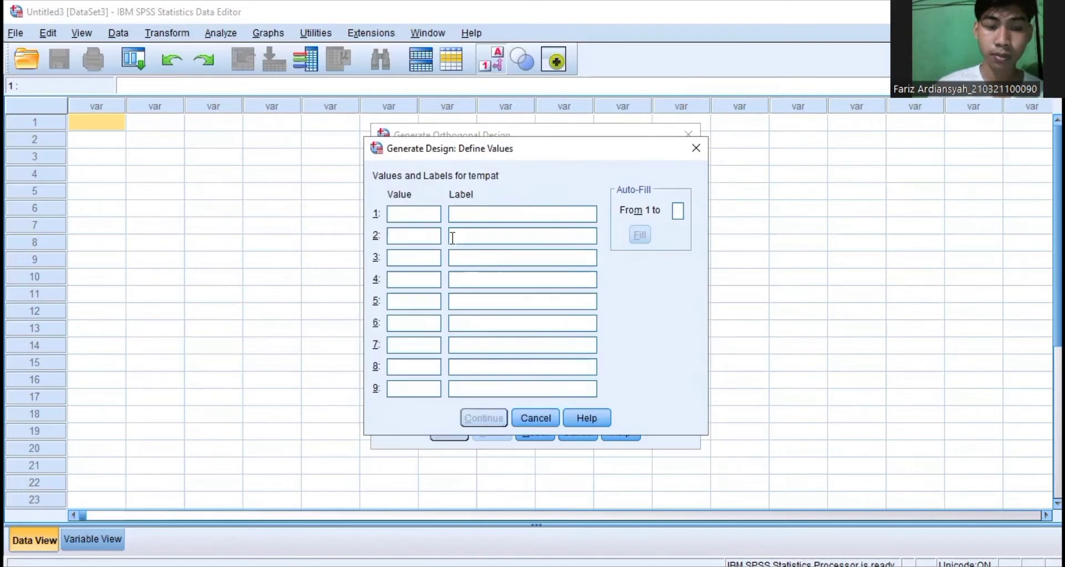
text(1)
click(465, 220)
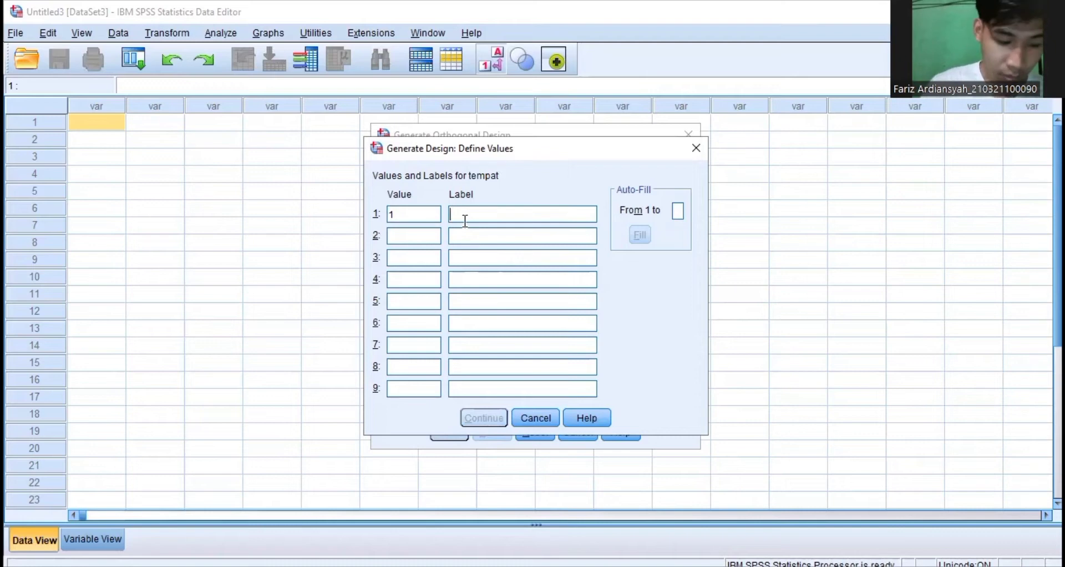
text(warung)
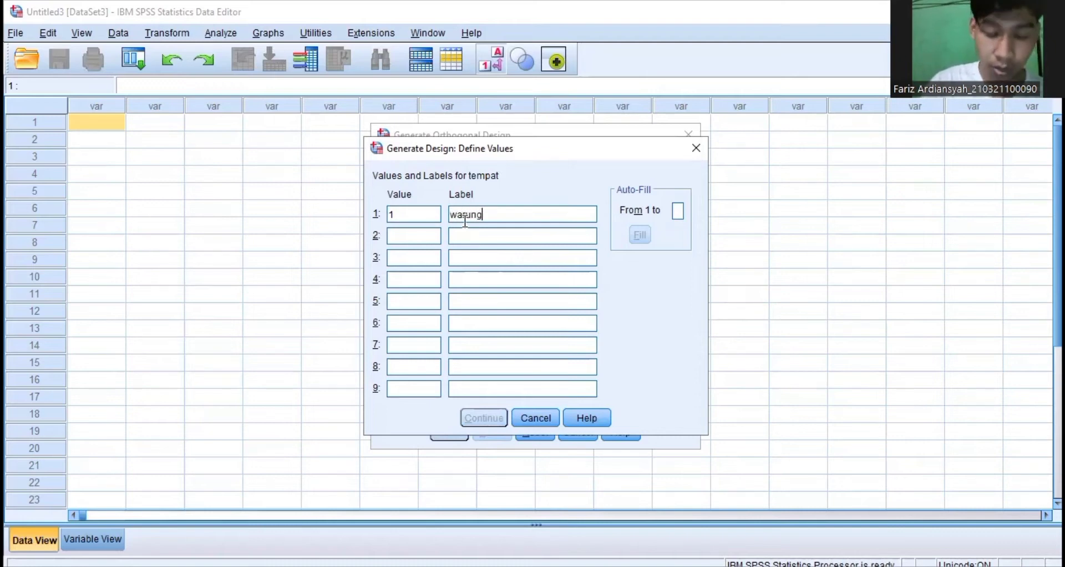
Define value 2 of the factor tempat with the label "toko swalayan".
click(423, 236)
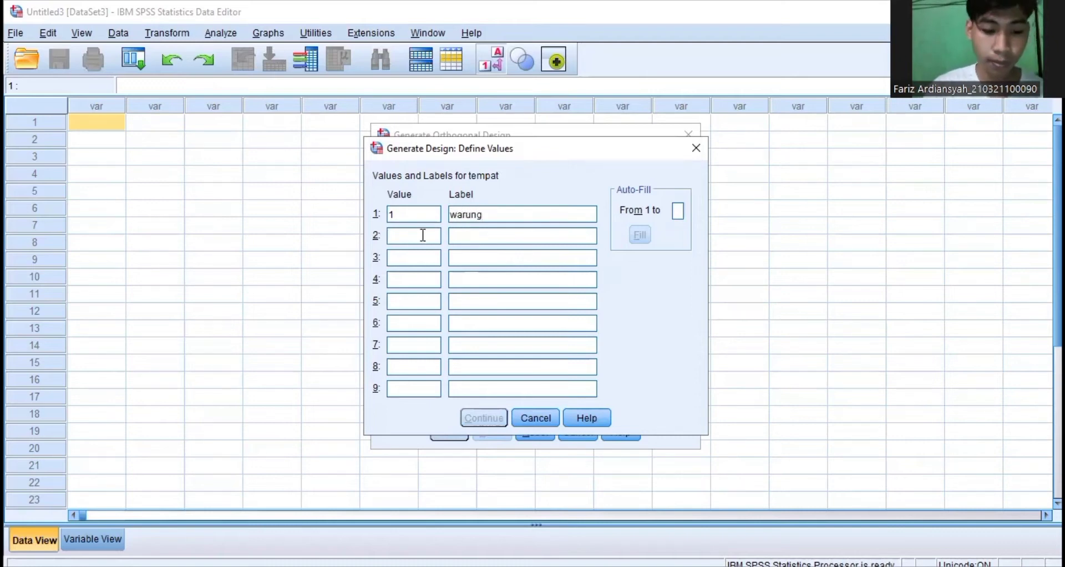
text(2)
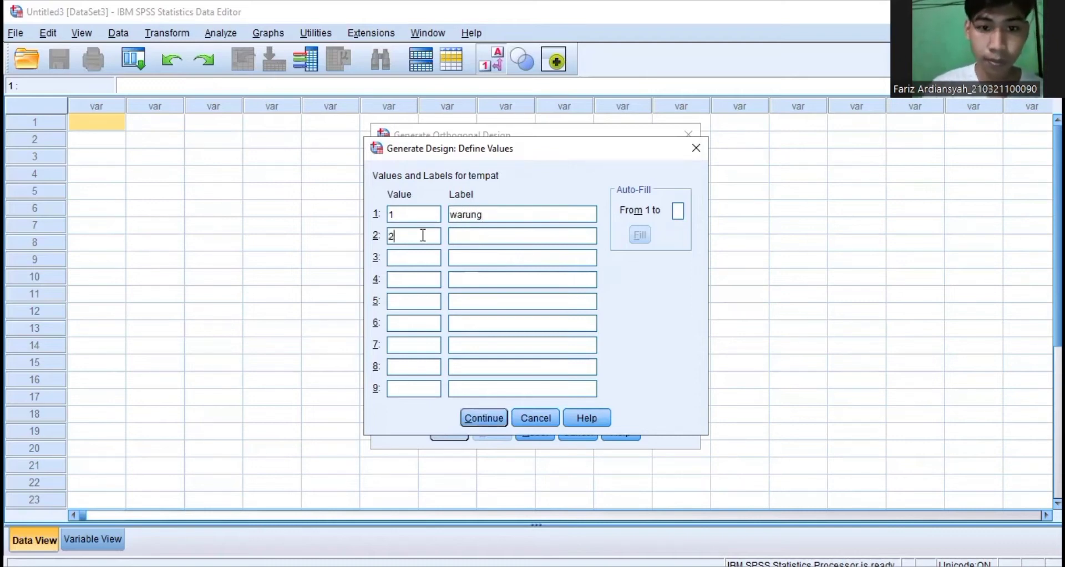
click(462, 235)
text(toko s)
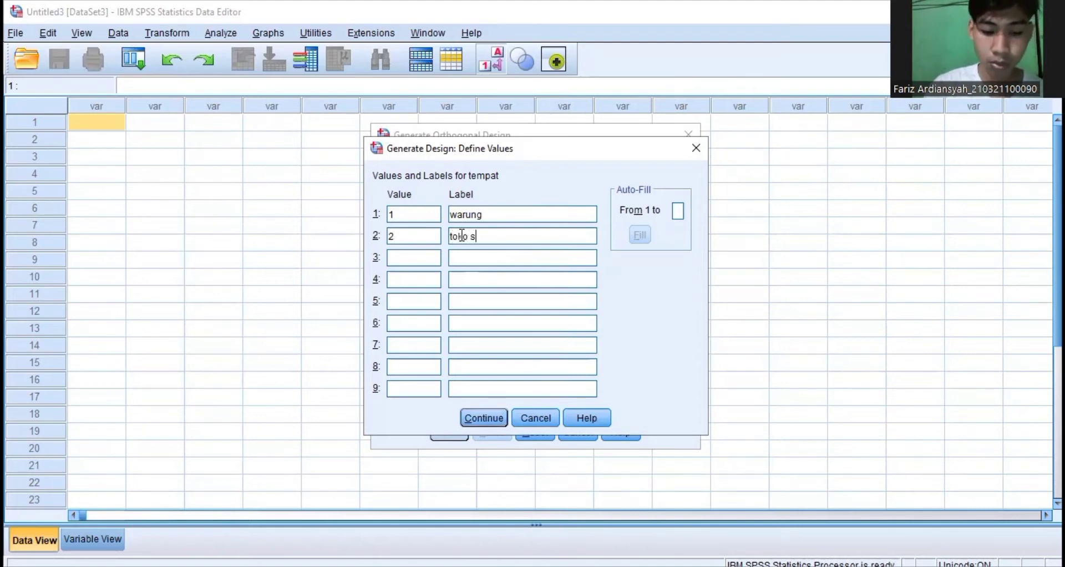
text(walaya)
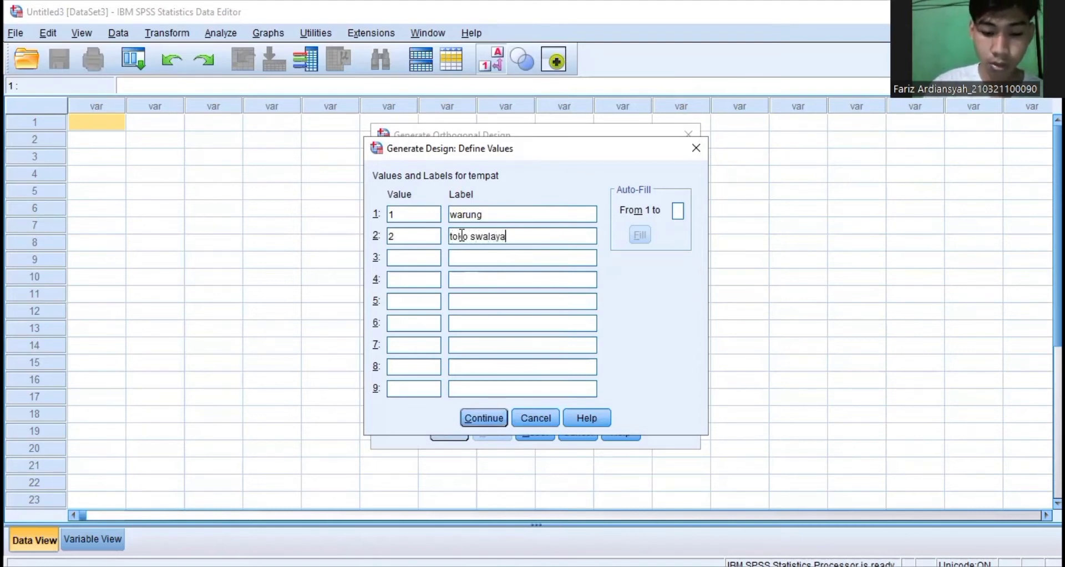
text(n)
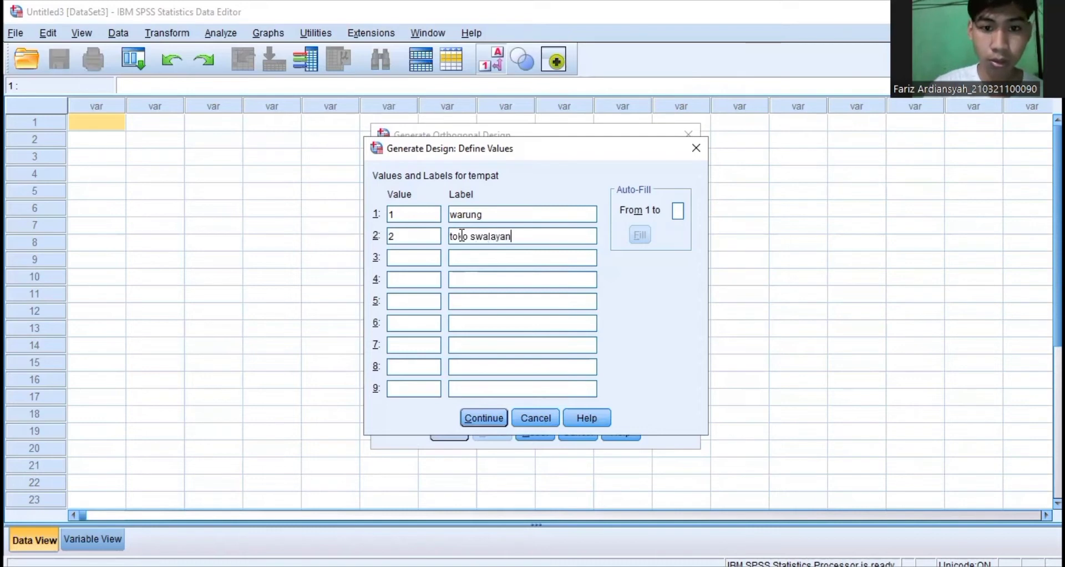
Define value 3 of the factor tempat with the label "supermarket" and apply the factor's values.
click(426, 253)
text(3)
click(468, 257)
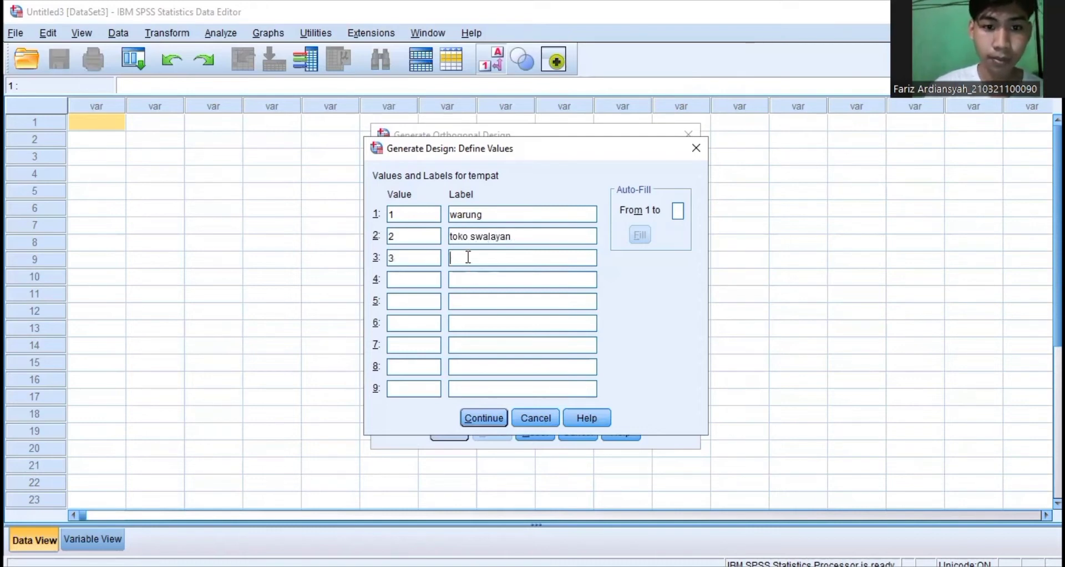
text(su)
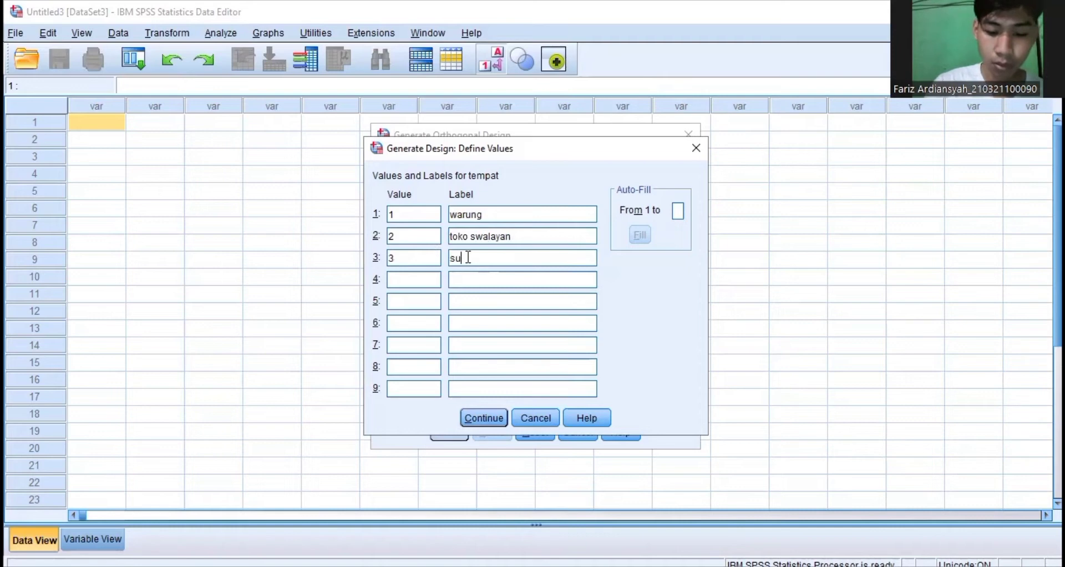
text(permarket)
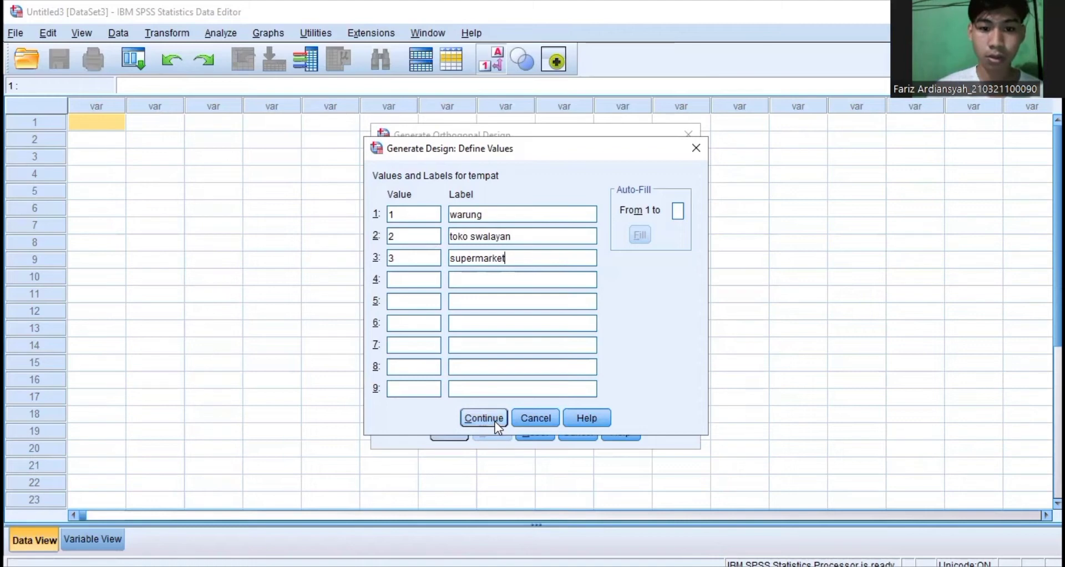
click(478, 419)
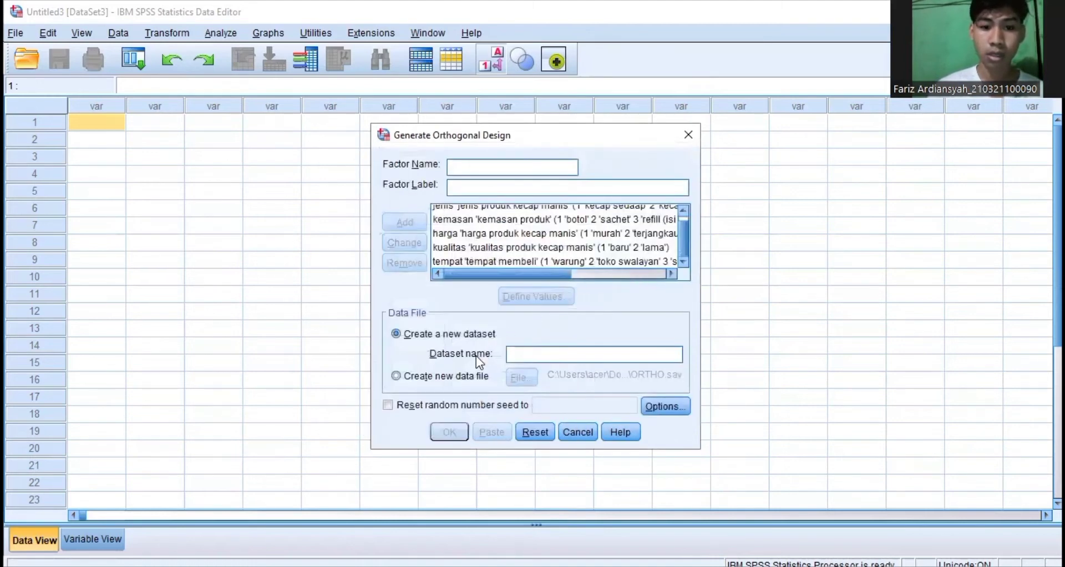
Set the design's output to a new data file named "uts mkb II" in the MK II folder.
click(404, 372)
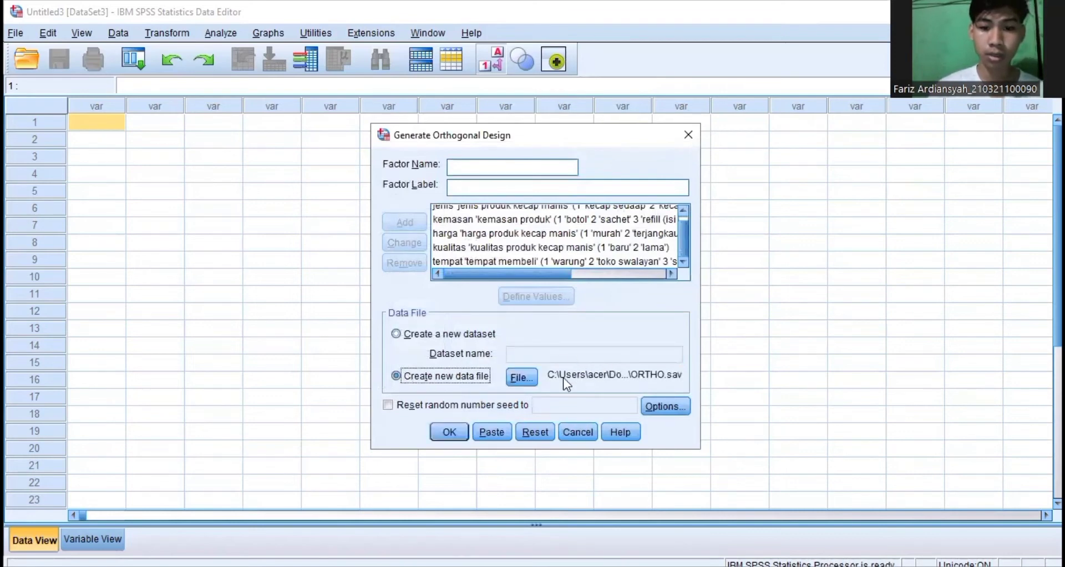
click(533, 381)
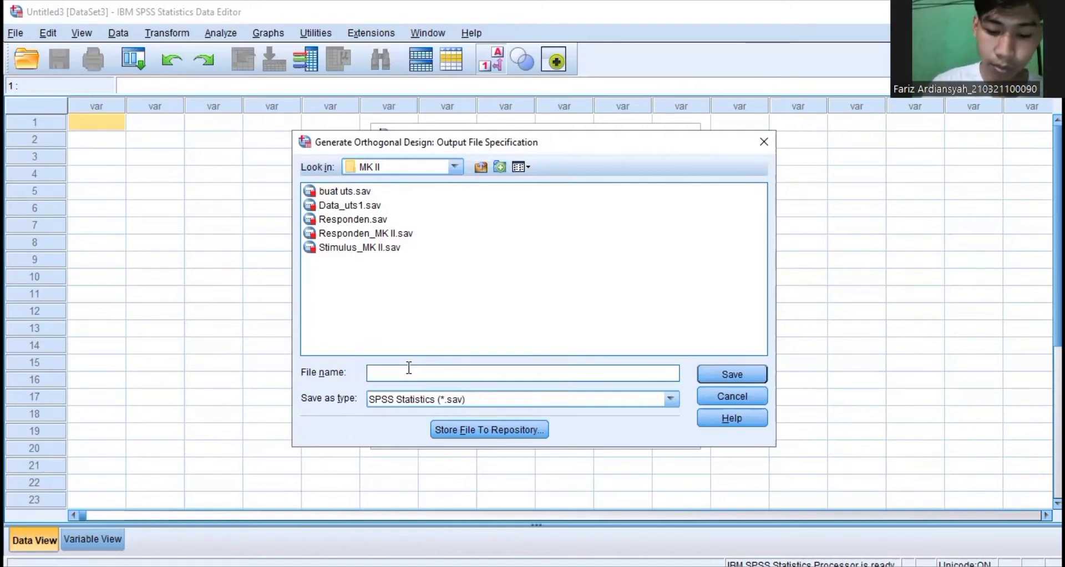
text(b)
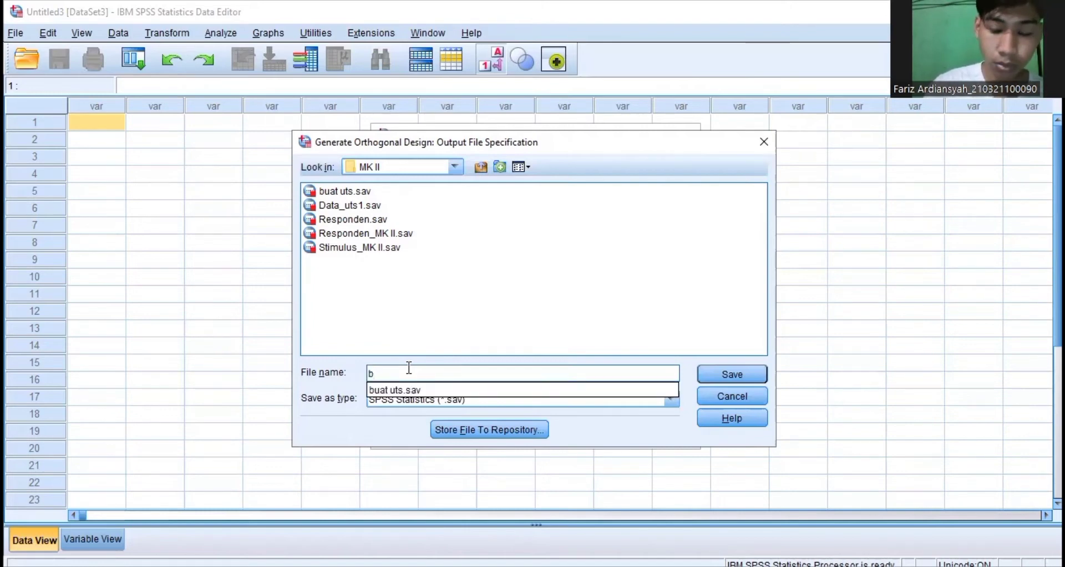
key(BackSpace)
text(uts)
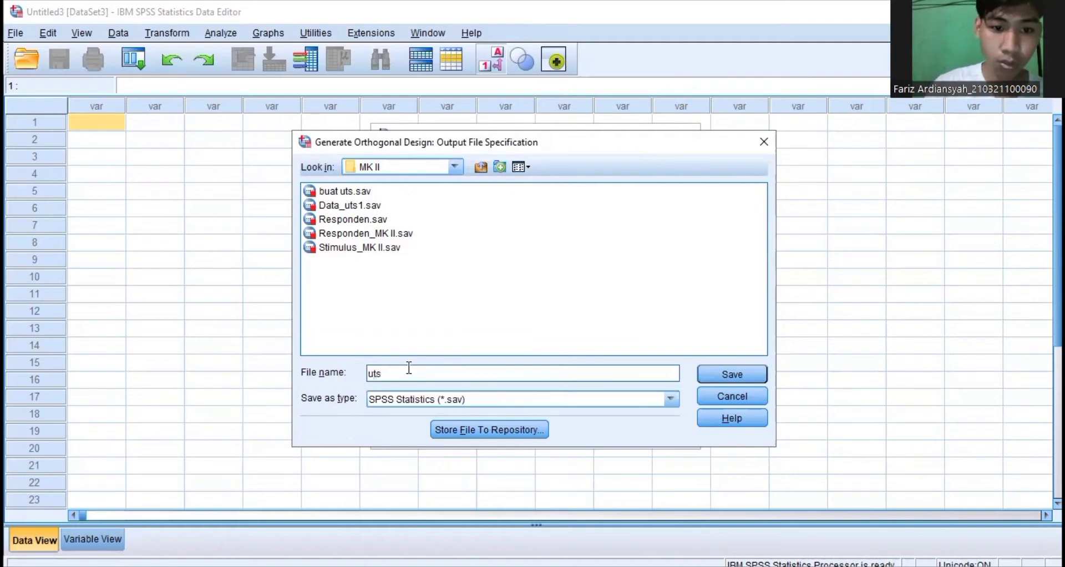
text( mk)
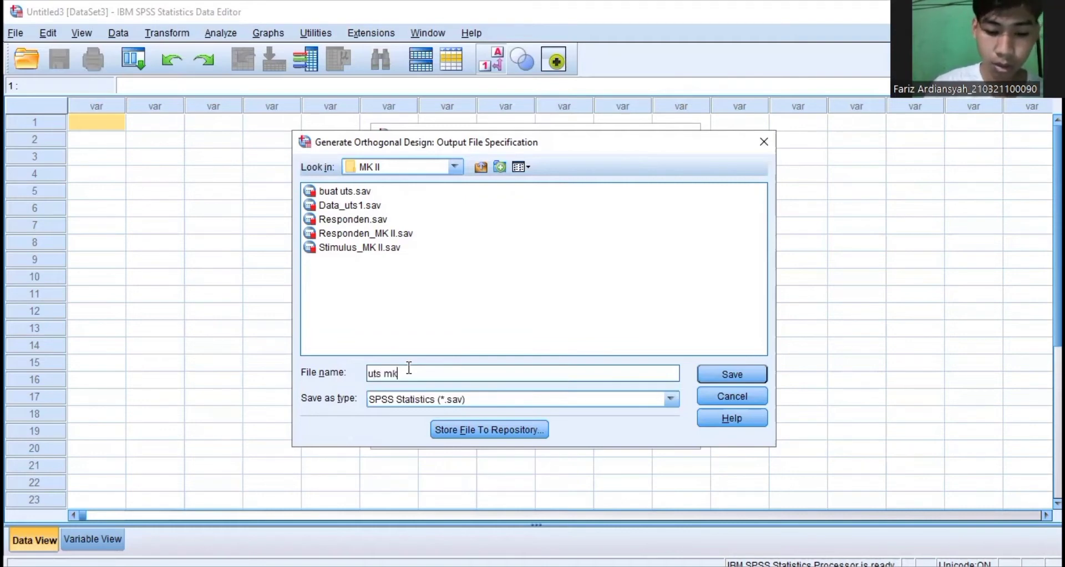
text(II)
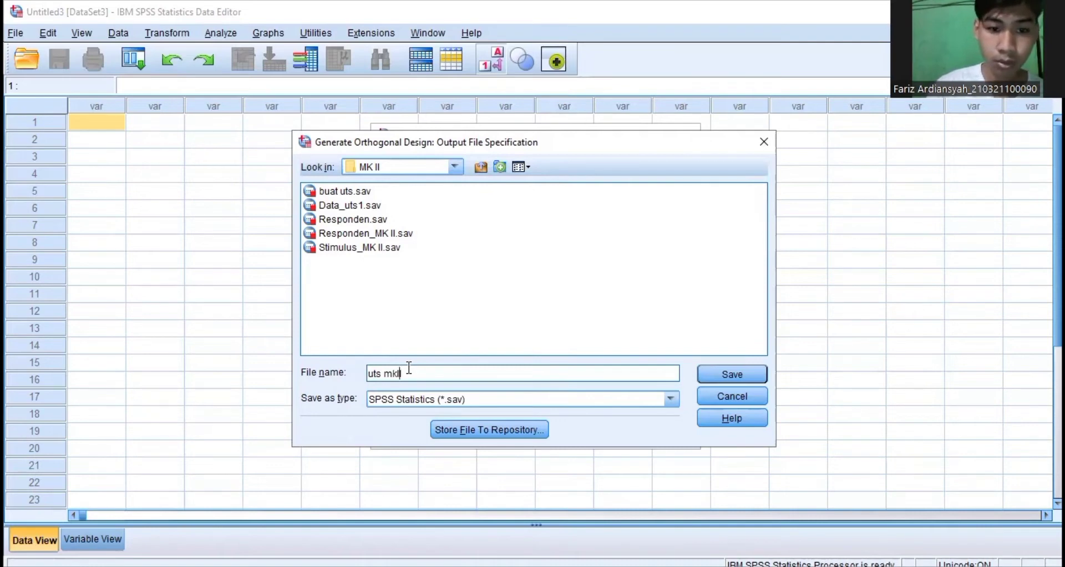
key(Left)
text(b)
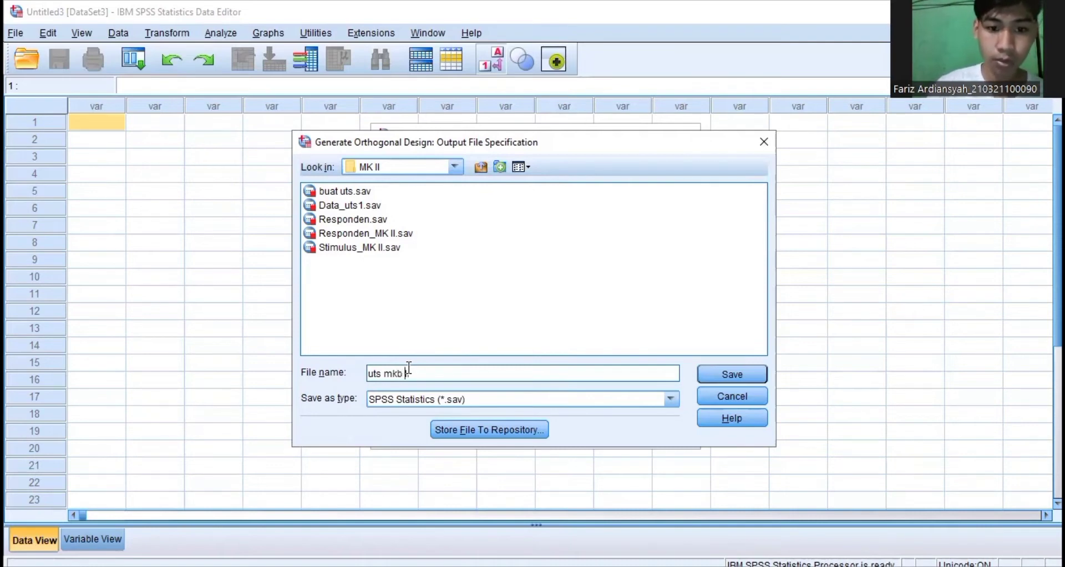
key(BackSpace)
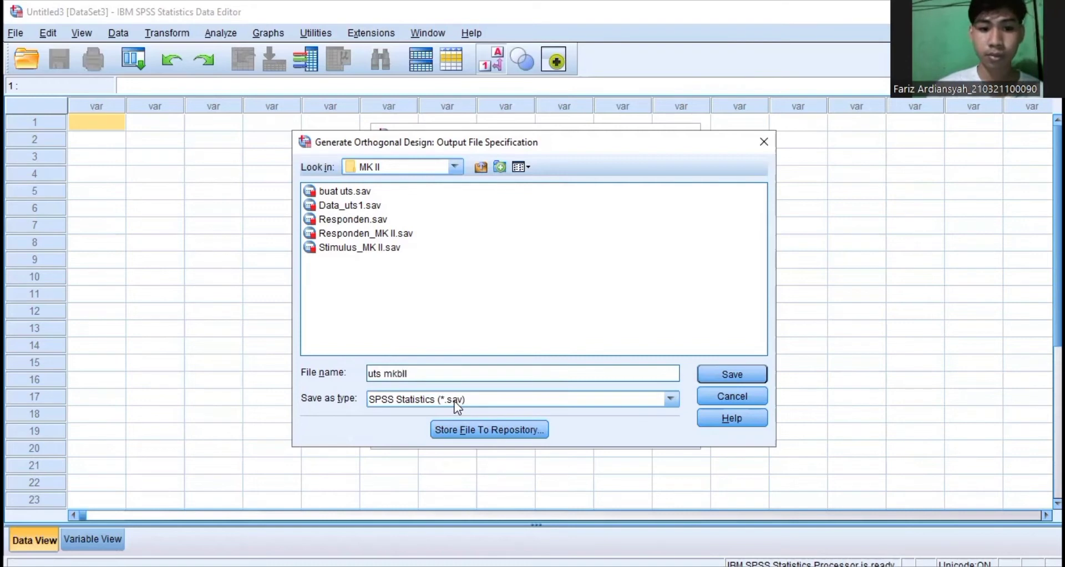
click(724, 375)
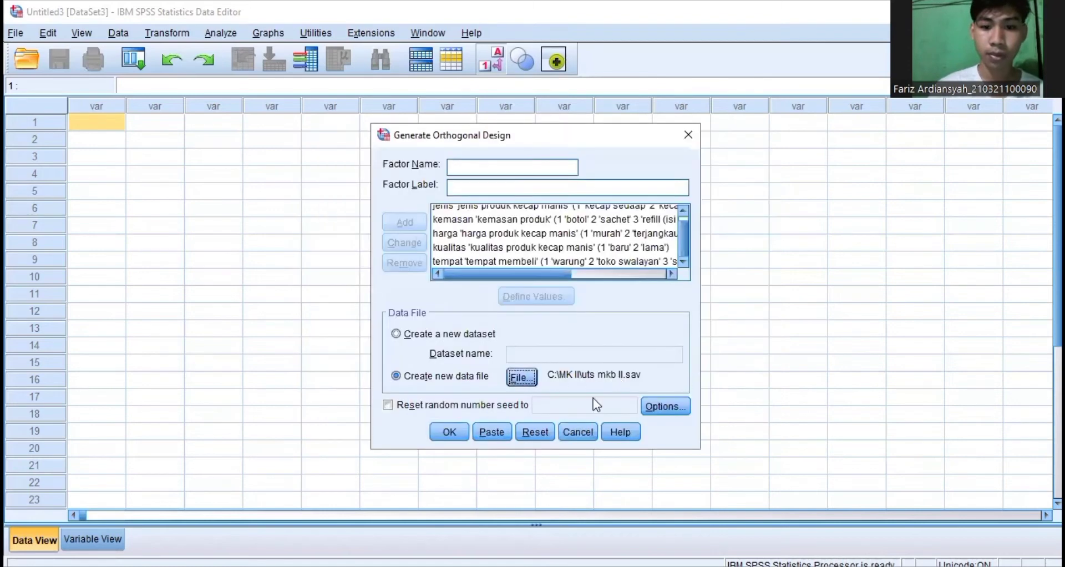
Generate the orthogonal design and view the resulting uts mkb II.sav with numeric codes instead of value labels.
click(456, 430)
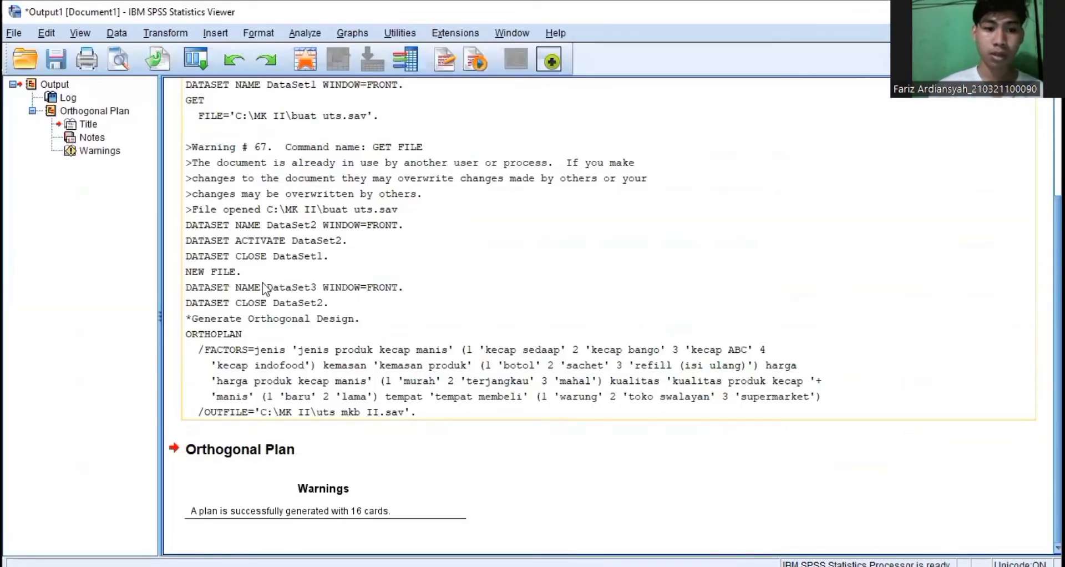
click(239, 483)
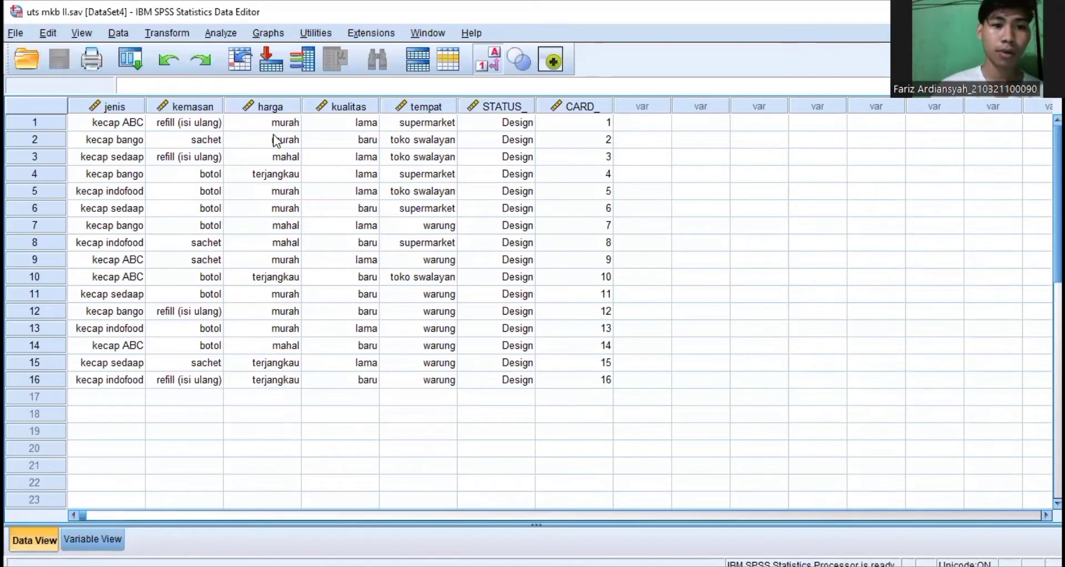
click(491, 65)
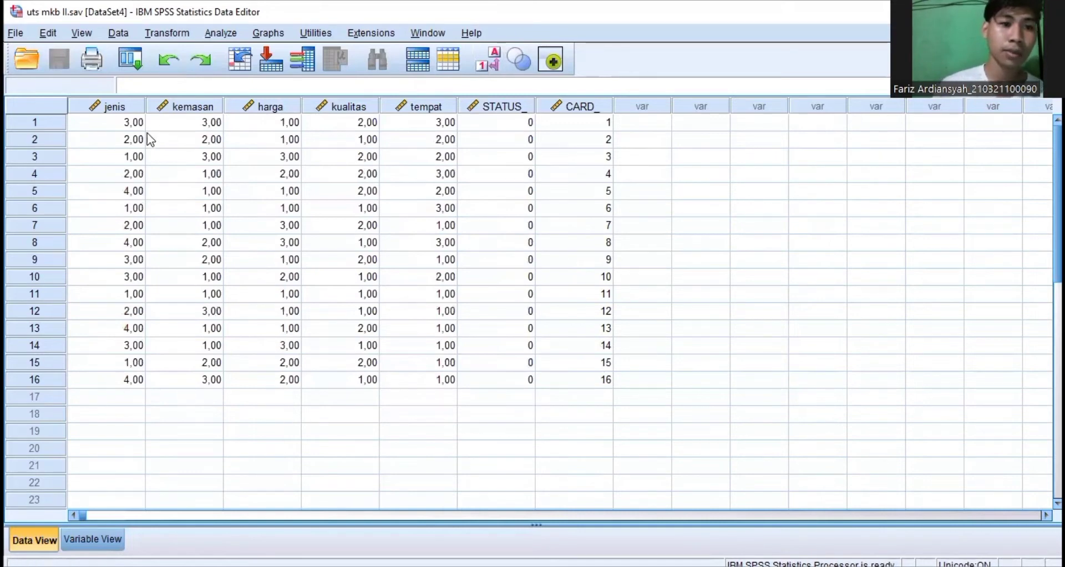
Set the decimals of the variables jenis and kemasan to 0.
click(111, 539)
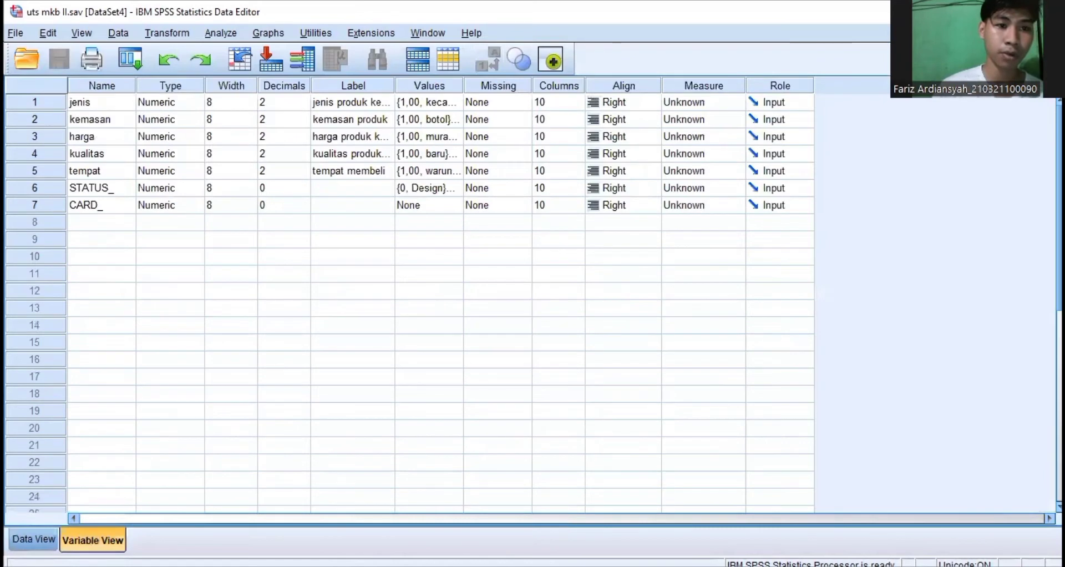
click(280, 103)
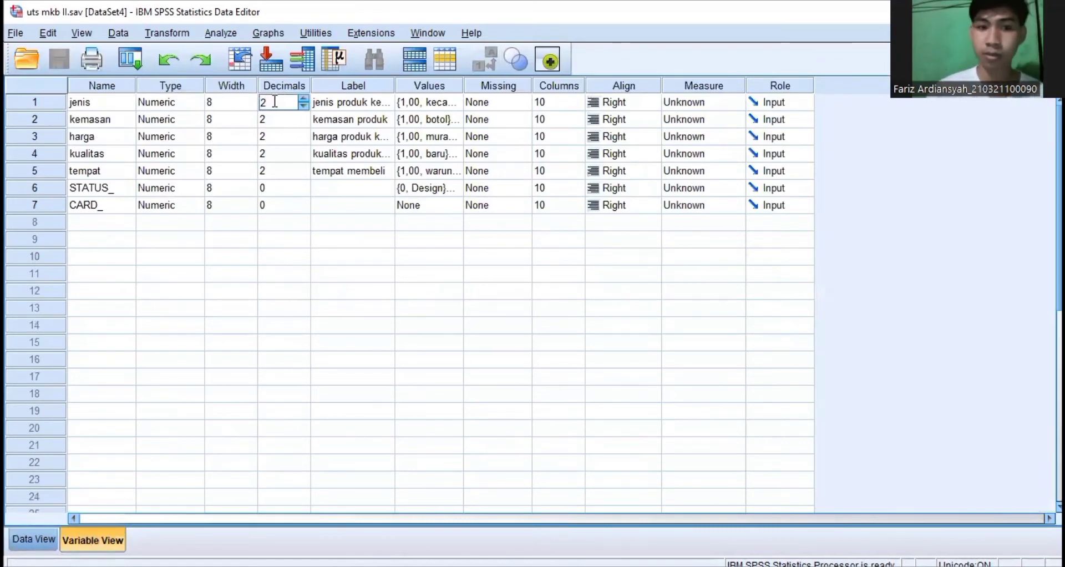
key(BackSpace)
text(0)
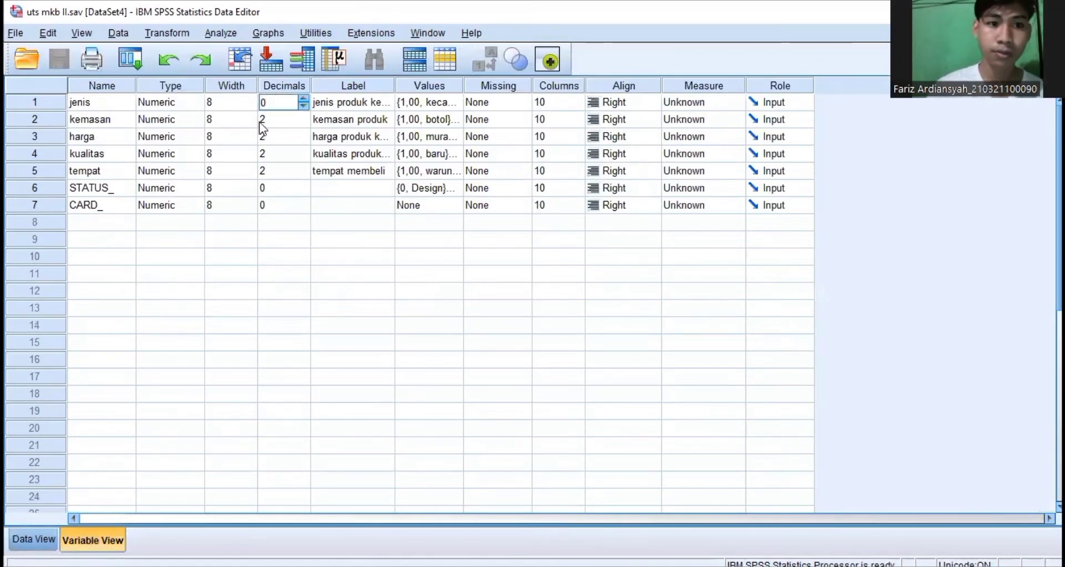
click(262, 119)
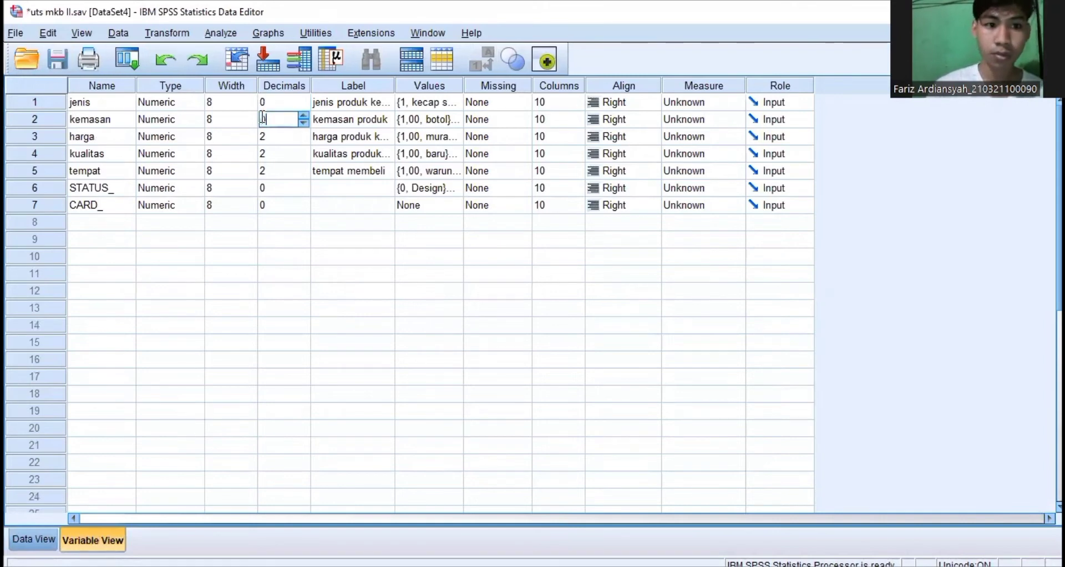
key(BackSpace)
text(0)
Set the decimals of the variables harga, kualitas and tempat to 0.
click(264, 137)
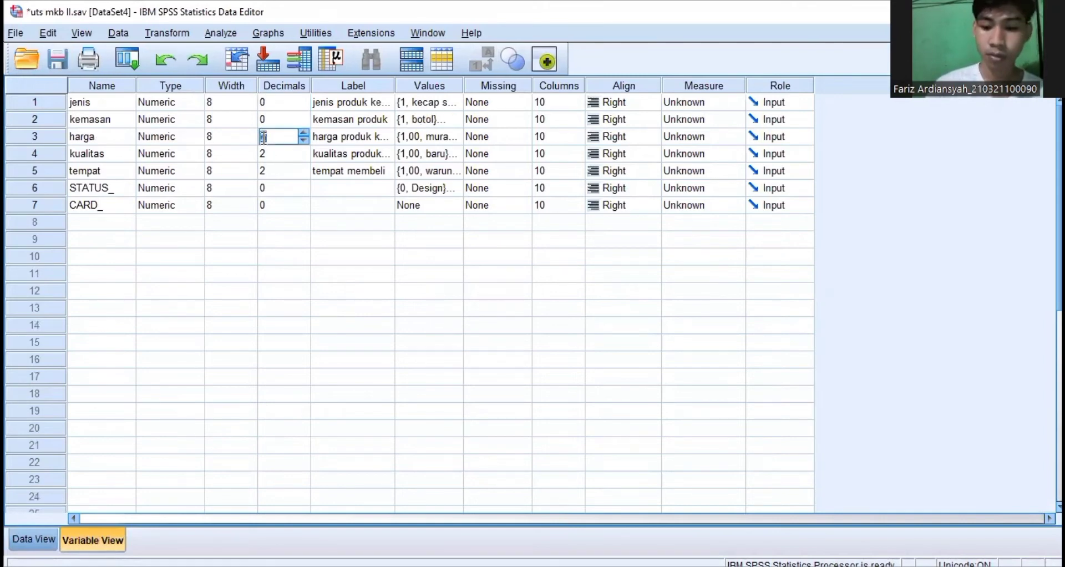
key(BackSpace)
text(0)
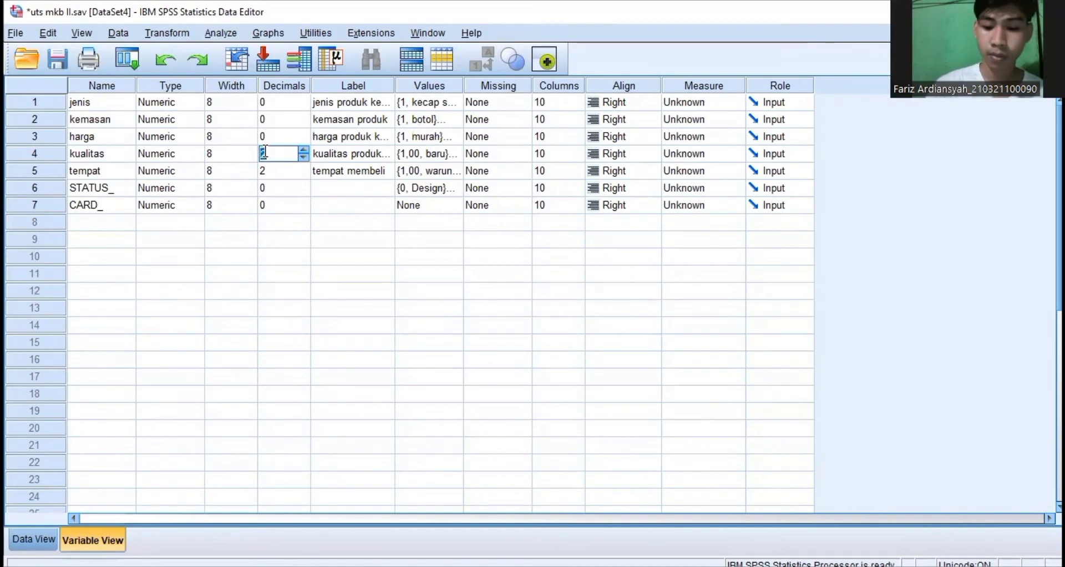
text(0)
click(262, 169)
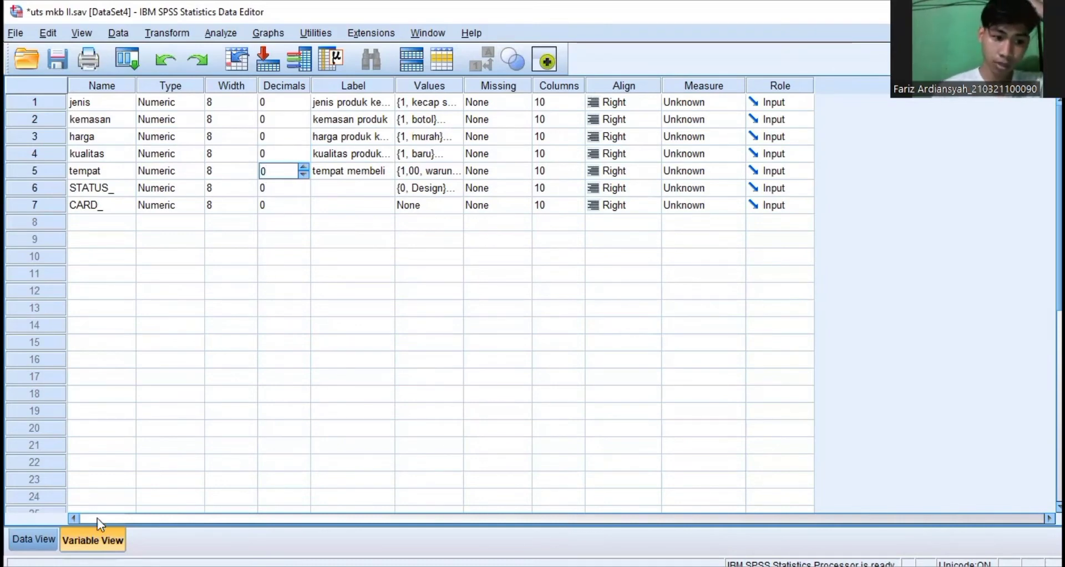
Show the value labels in the design data again and save the uts mkb II file.
click(34, 539)
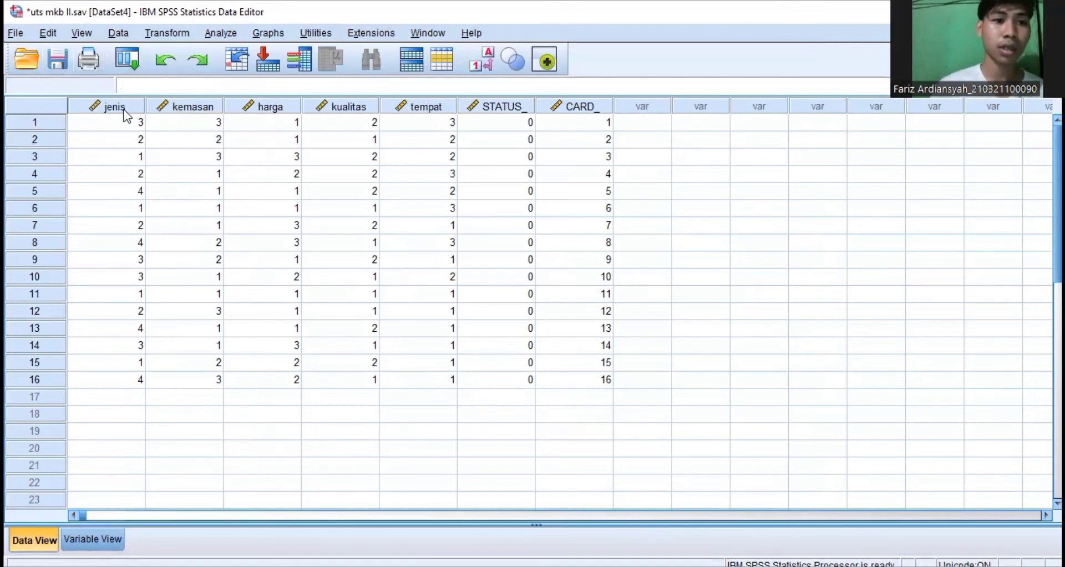
click(477, 53)
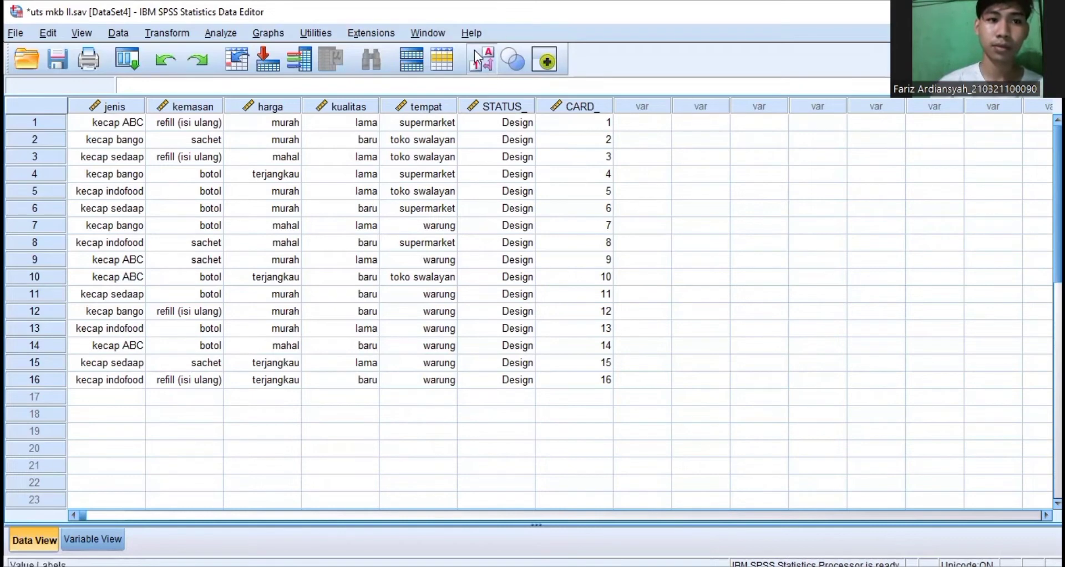
click(55, 58)
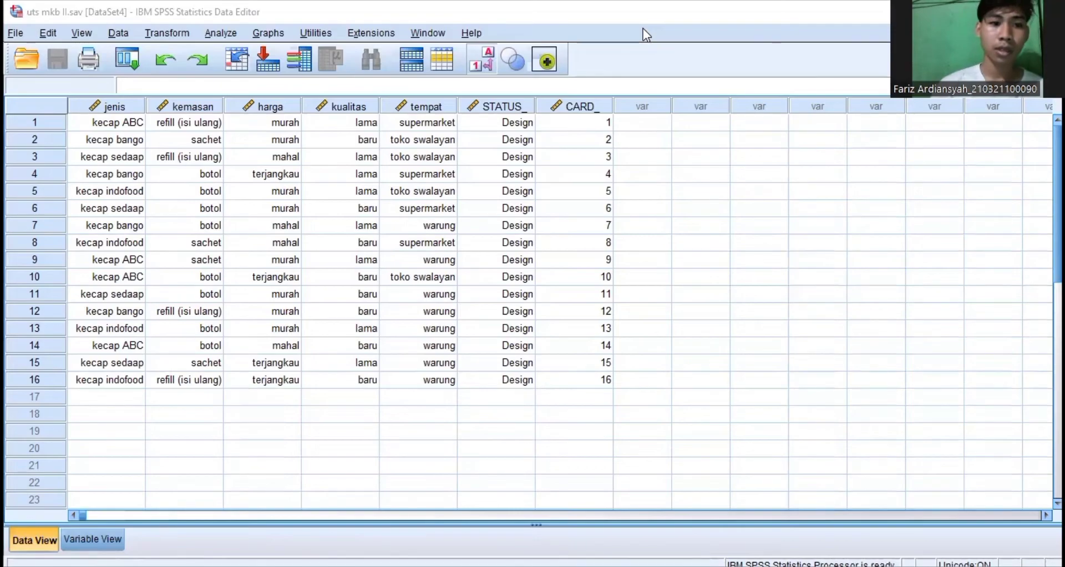
Switch to the Excel workbook of survey responses and copy the respondents' ratings in D3:S25.
key(alt+Tab)
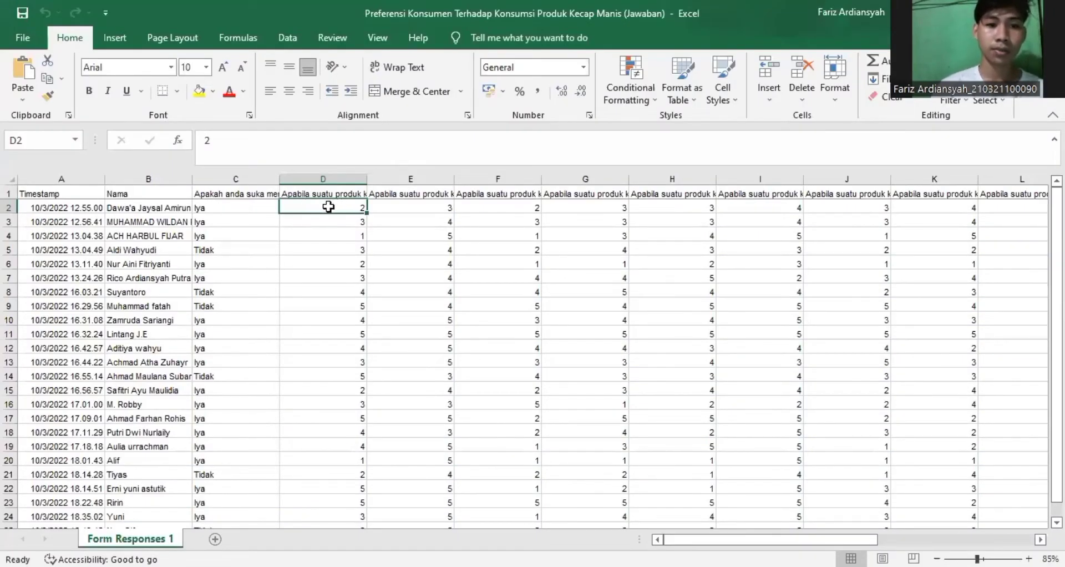
drag(328, 206, 1018, 522)
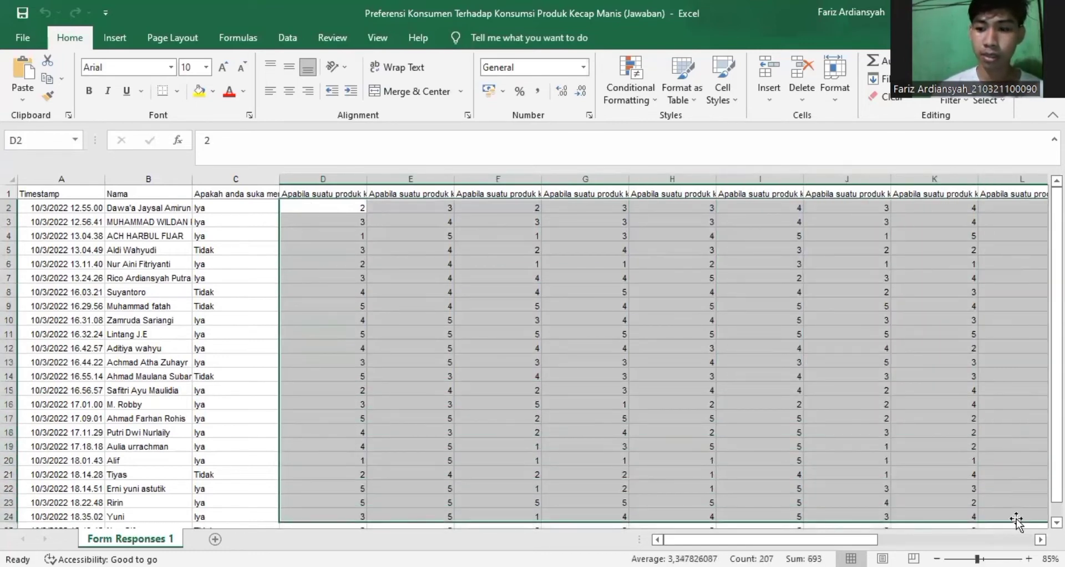
drag(1057, 481, 1057, 496)
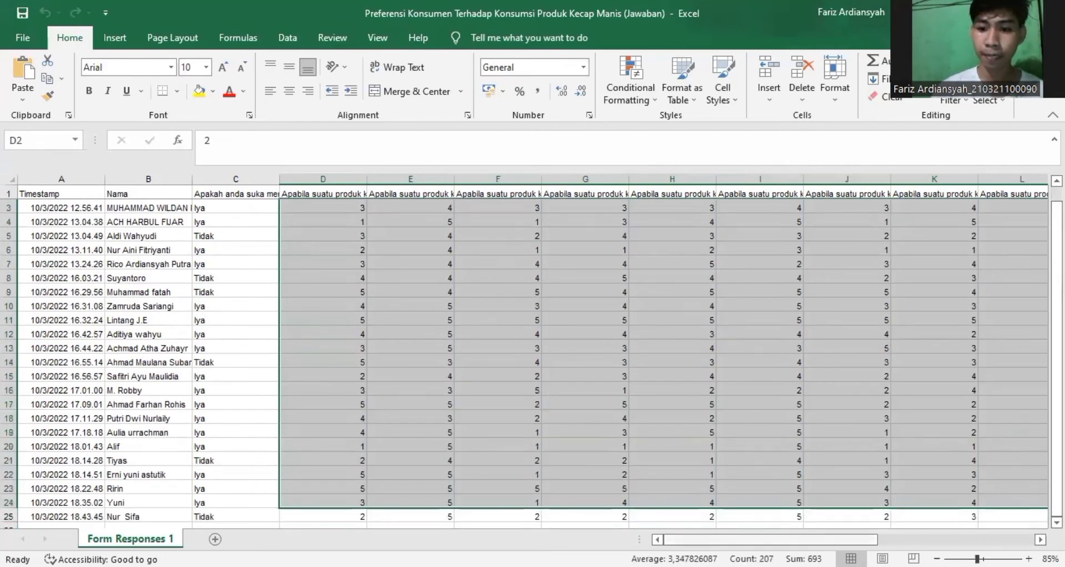
drag(856, 539, 994, 542)
drag(849, 540, 707, 540)
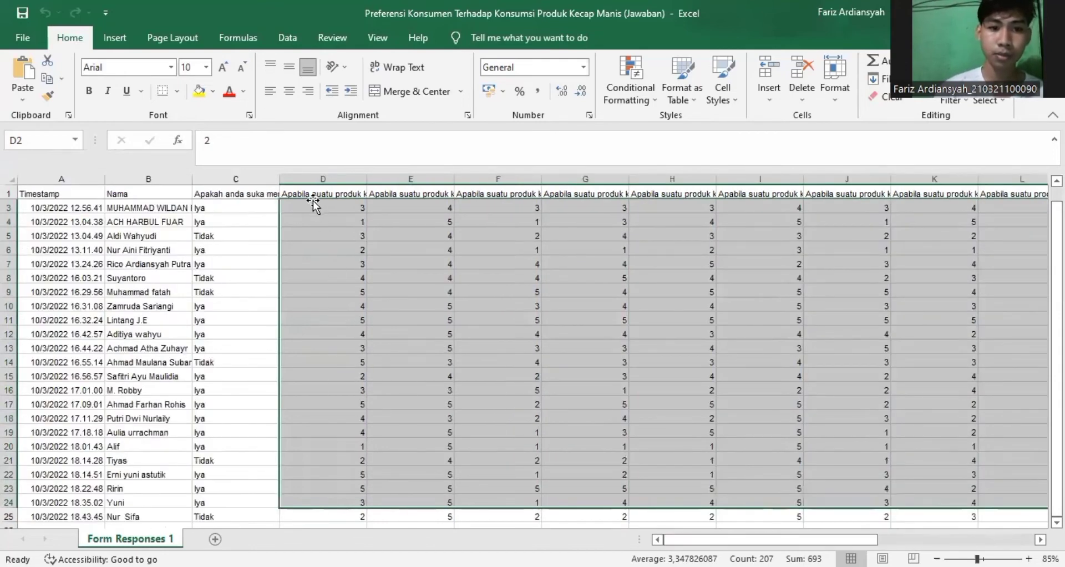
drag(313, 202, 920, 322)
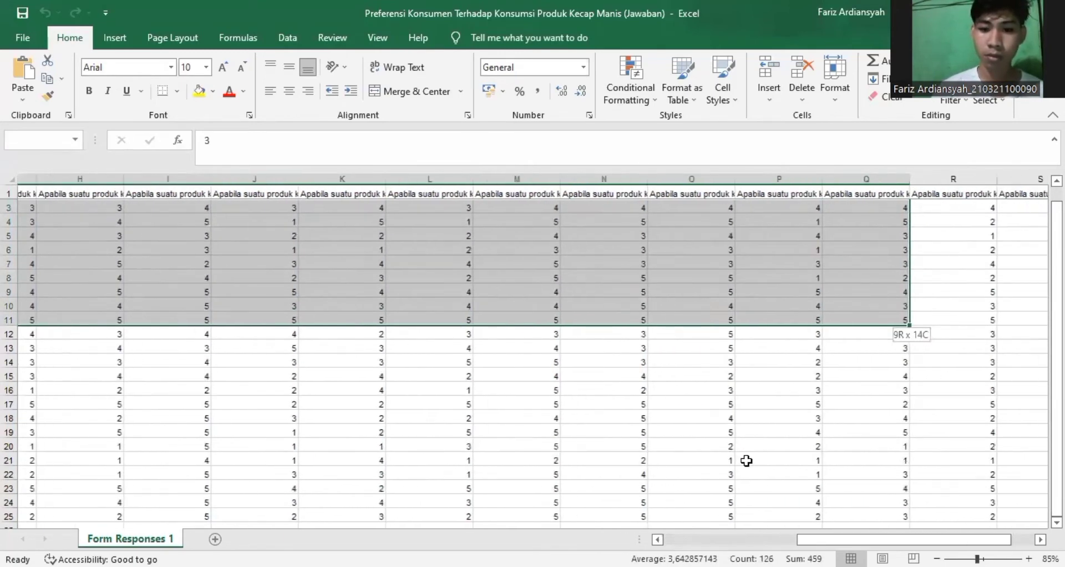
drag(746, 465, 745, 461)
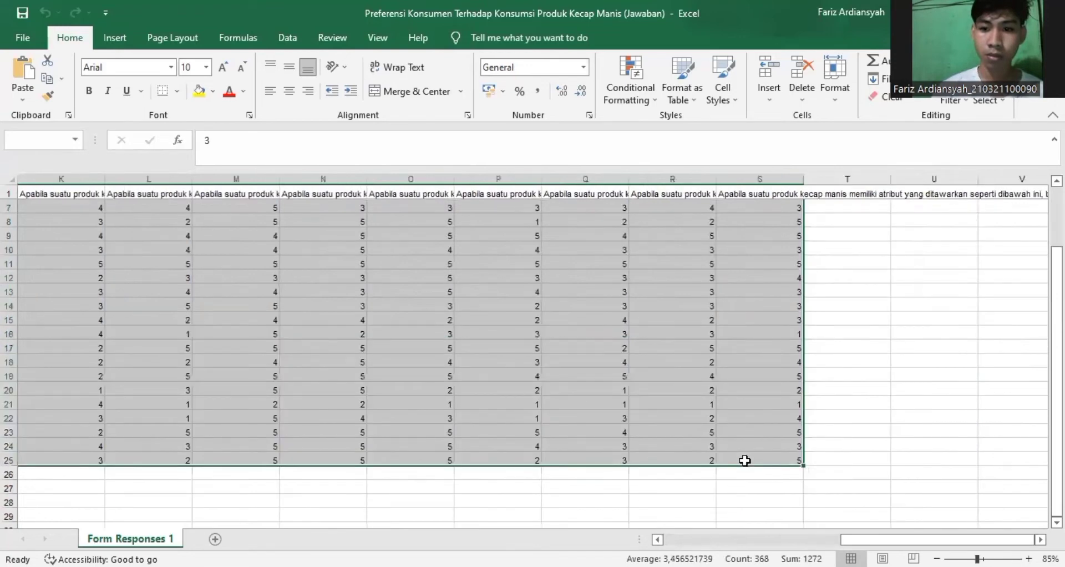
key(ctrl+c)
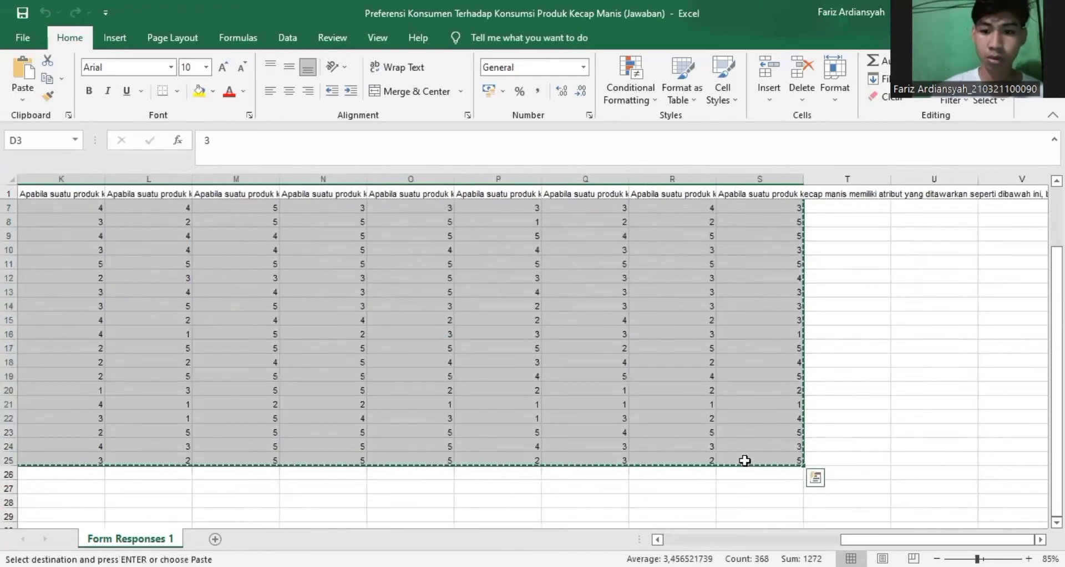
Select the respondents' ratings in D2:S25 of the survey responses sheet and copy them.
drag(1057, 439, 1057, 378)
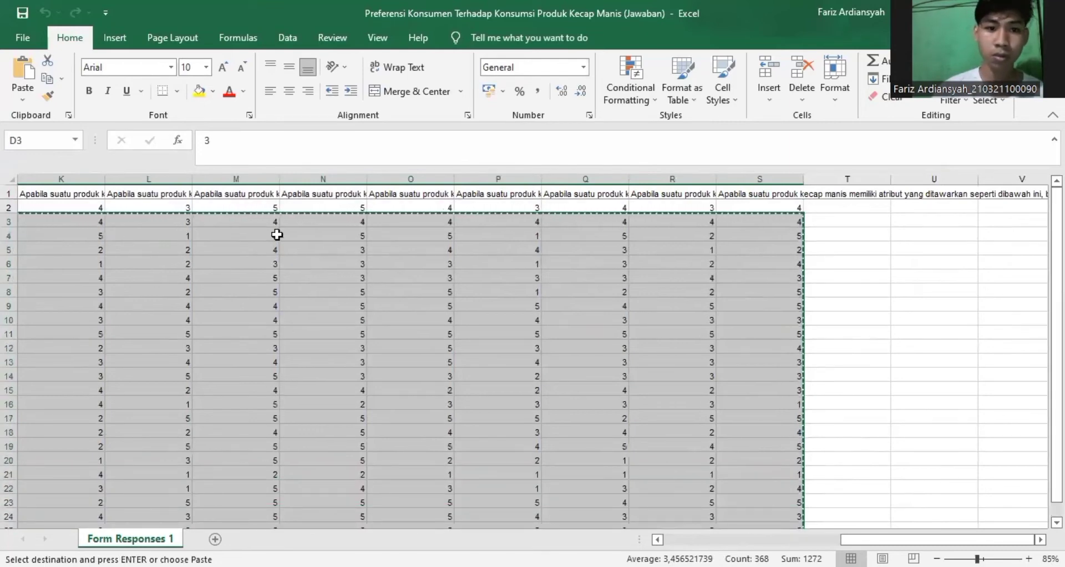
click(250, 207)
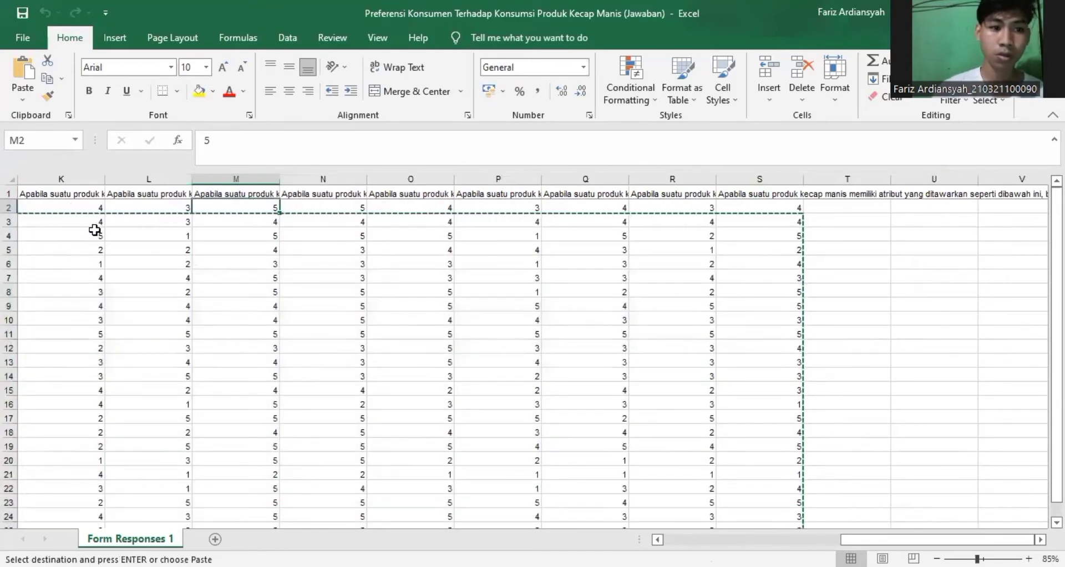
drag(751, 206, 373, 520)
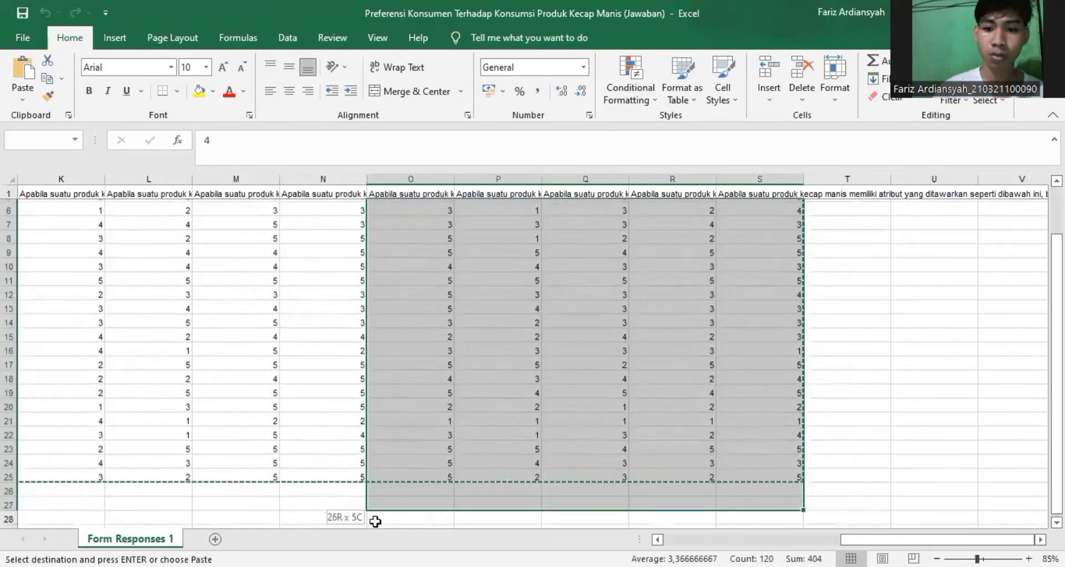
drag(273, 457, 302, 470)
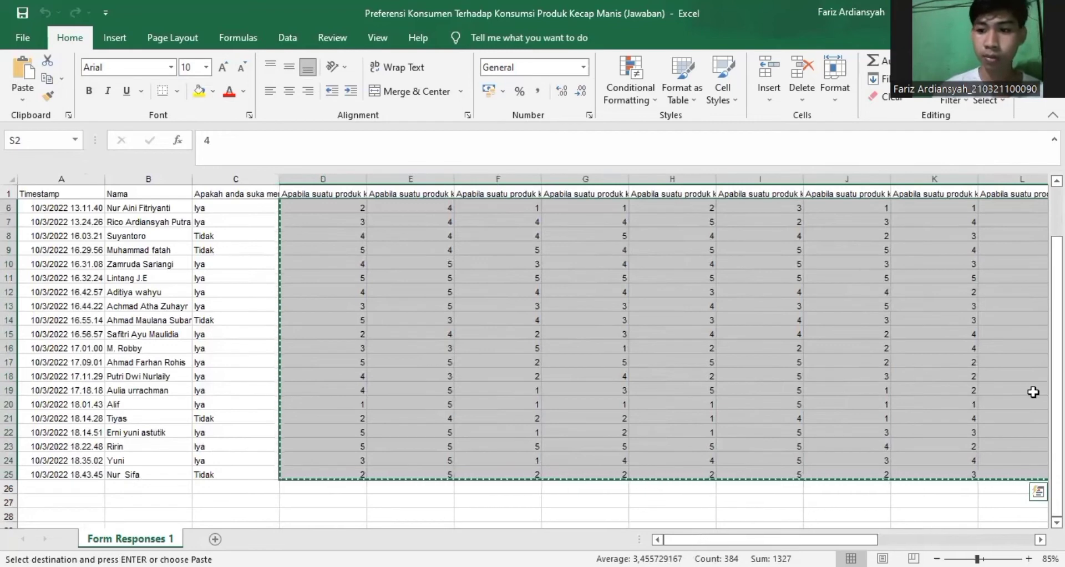
drag(1057, 395, 1057, 345)
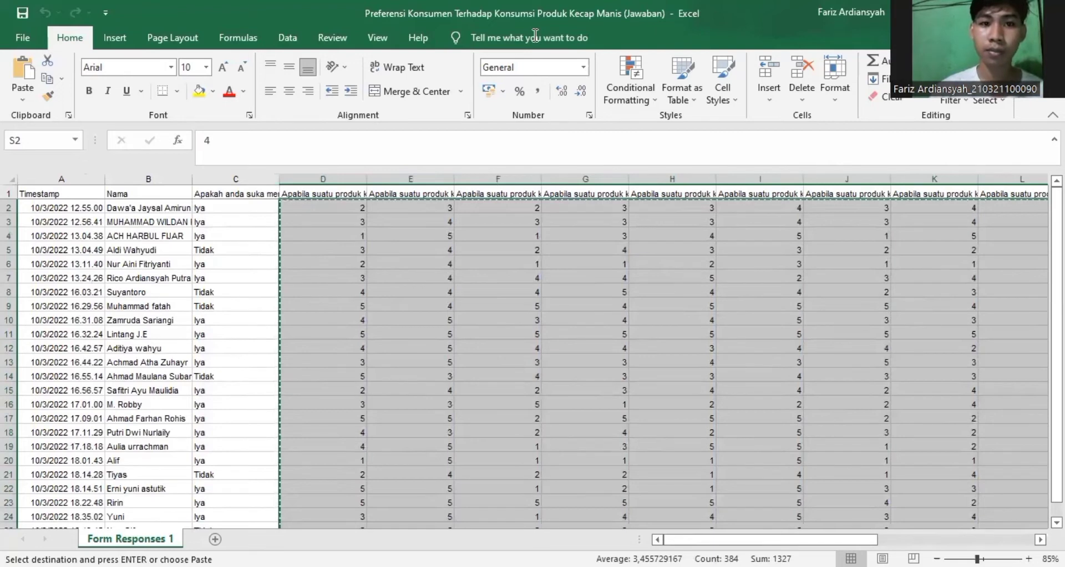
Switch to the empty Untitled3 dataset in SPSS and show its data cells.
key(alt+Tab)
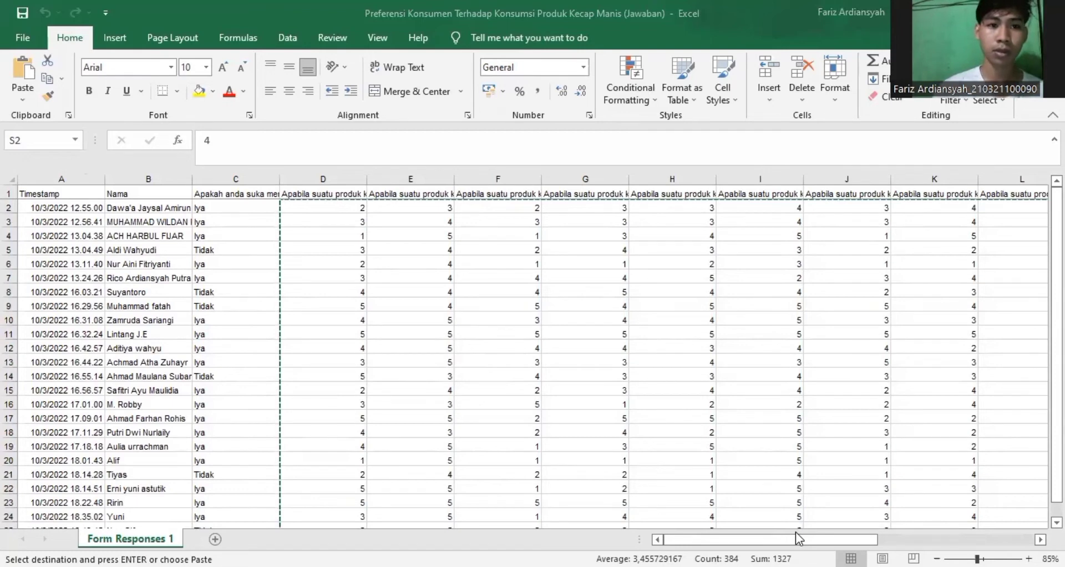
key(alt+Tab)
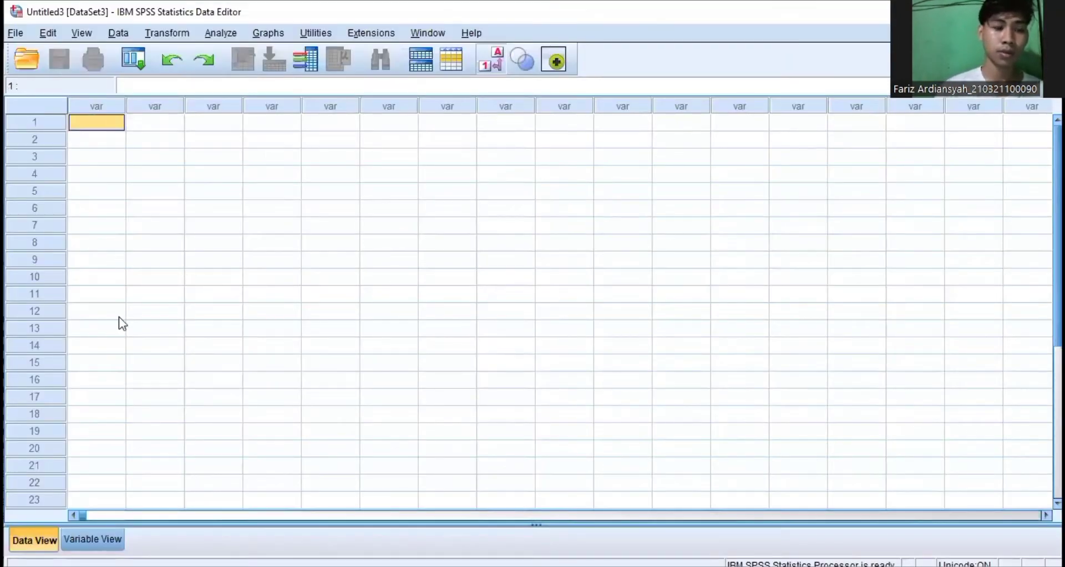
click(92, 539)
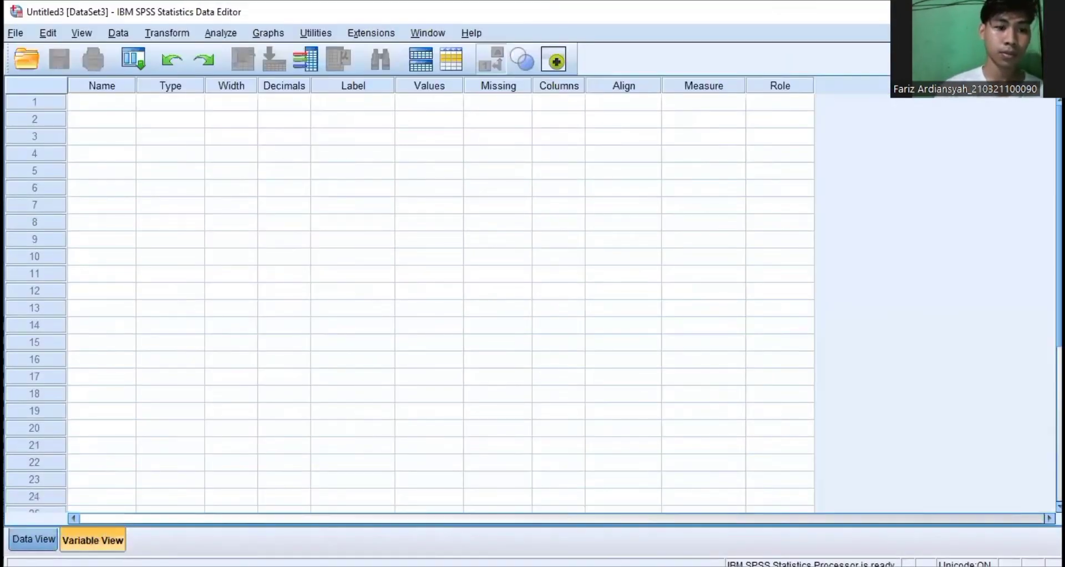
click(34, 539)
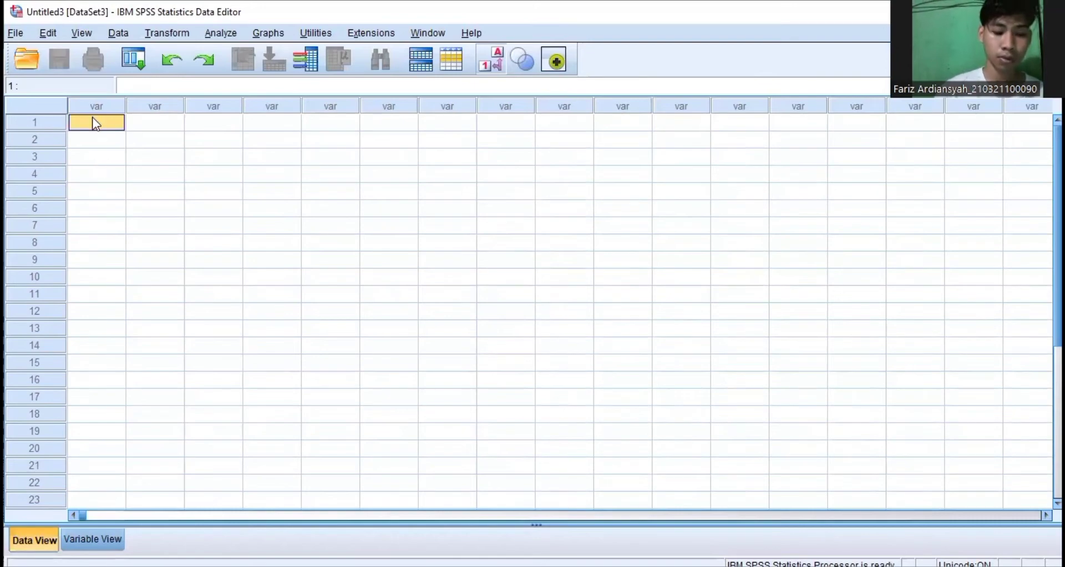
key(ctrl+v)
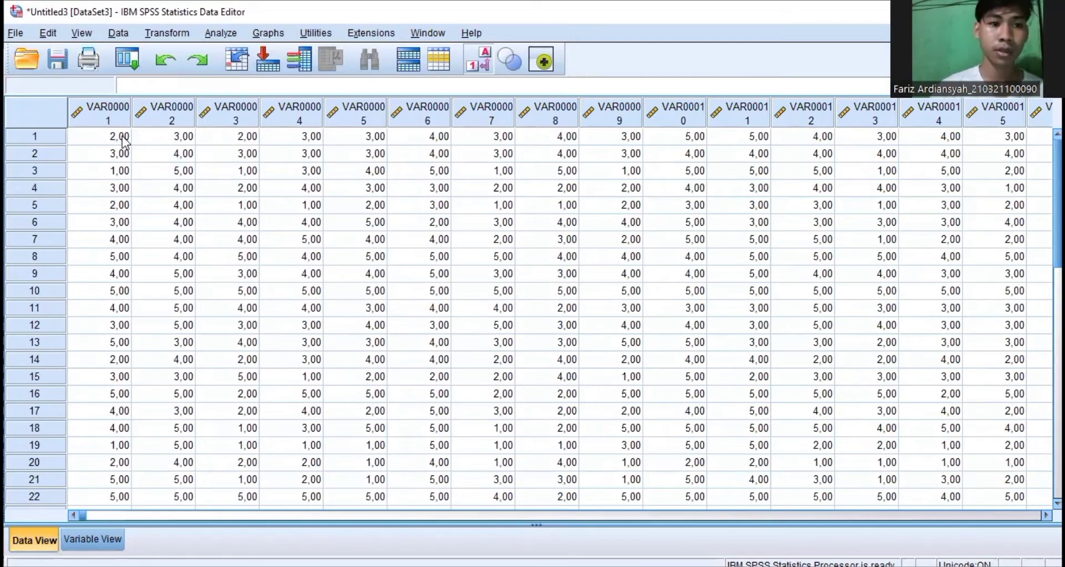
key(ctrl+z)
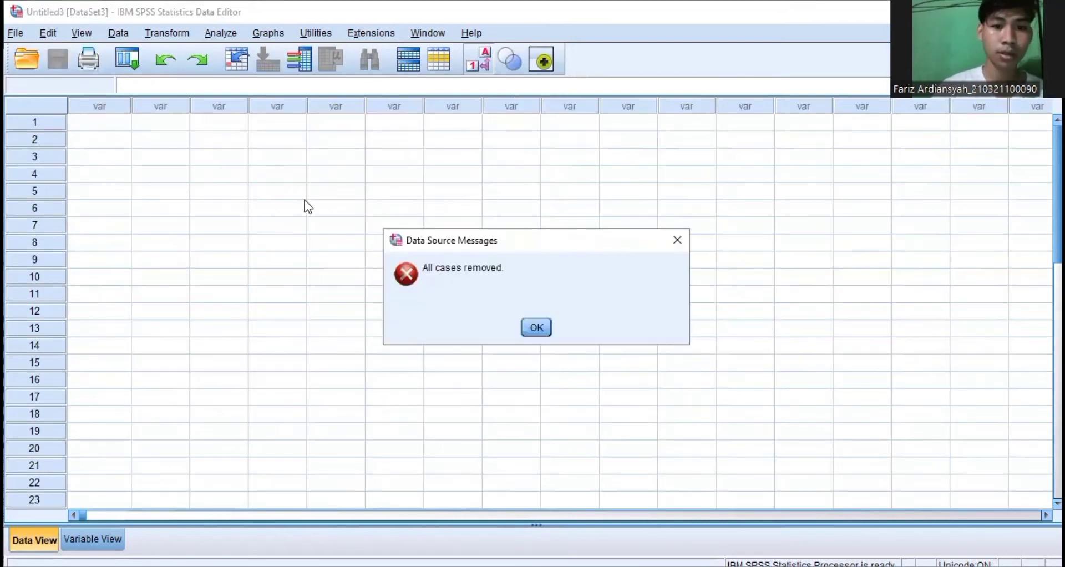
click(539, 331)
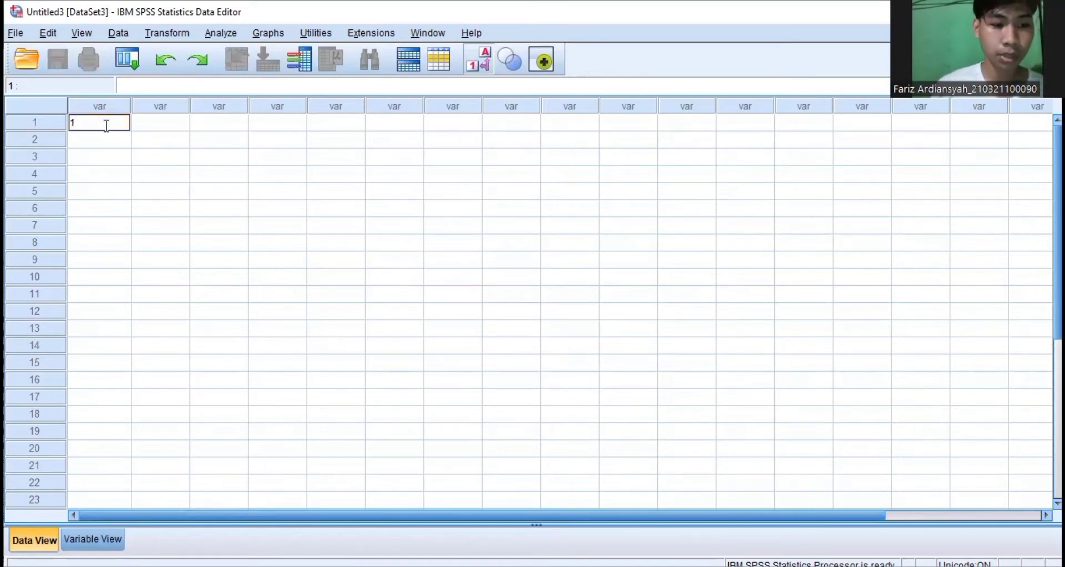
Number the rows consecutively from 1 to 24 in the first column of the empty dataset.
key(Return)
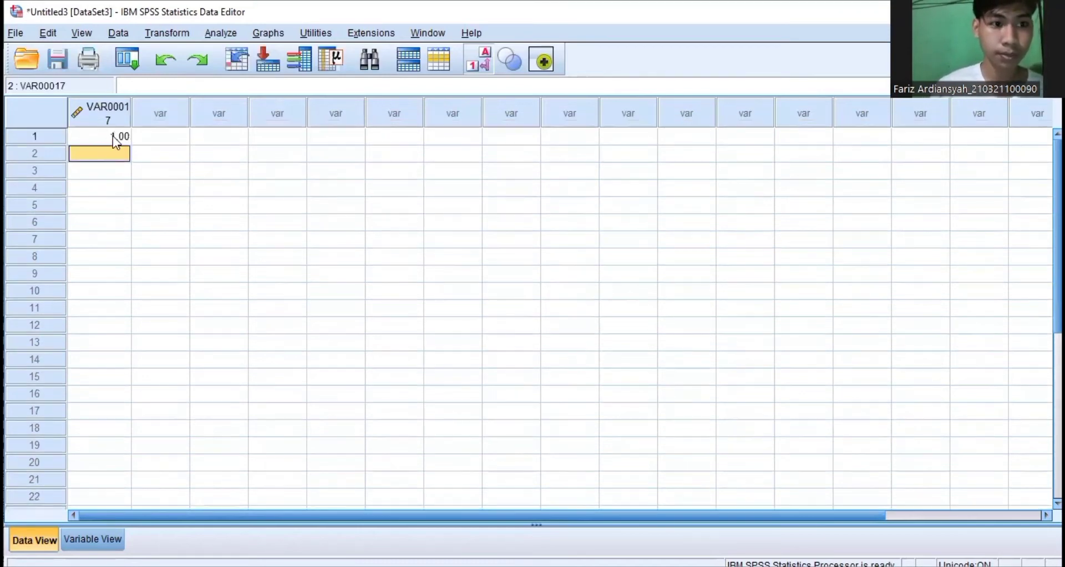
text(2)
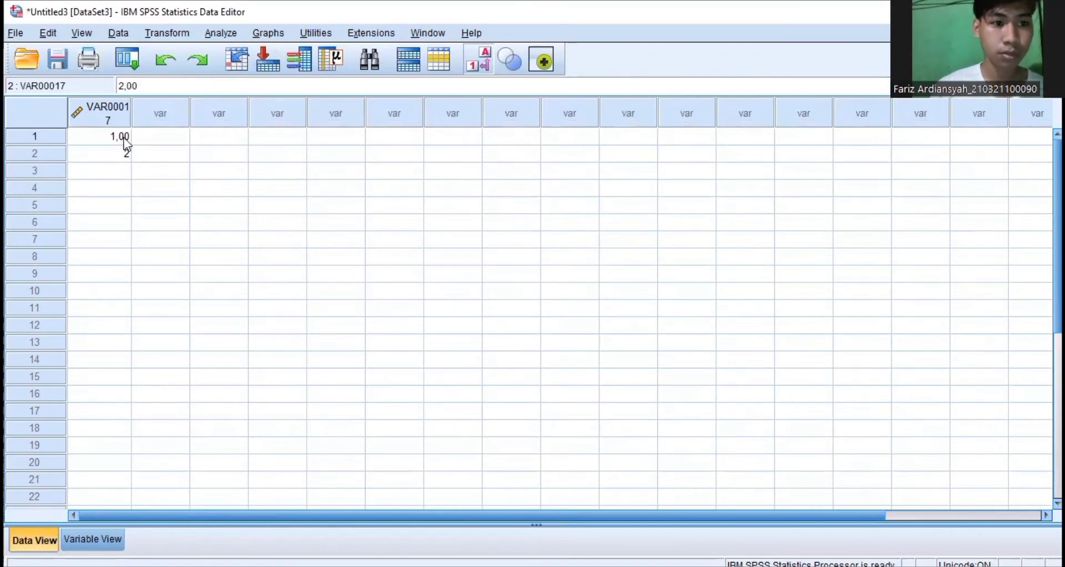
click(124, 138)
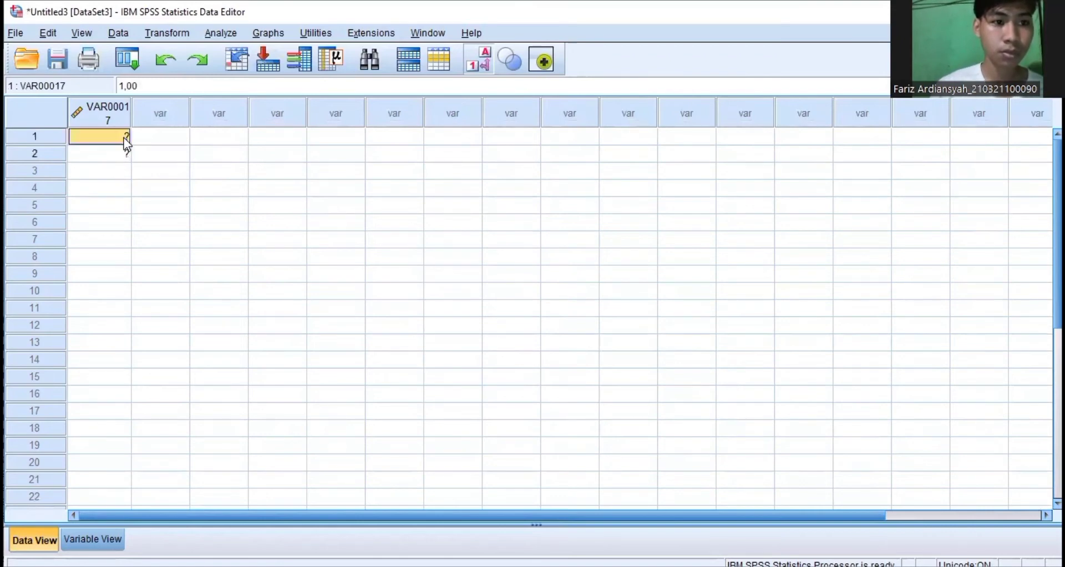
click(117, 173)
text(3)
click(111, 187)
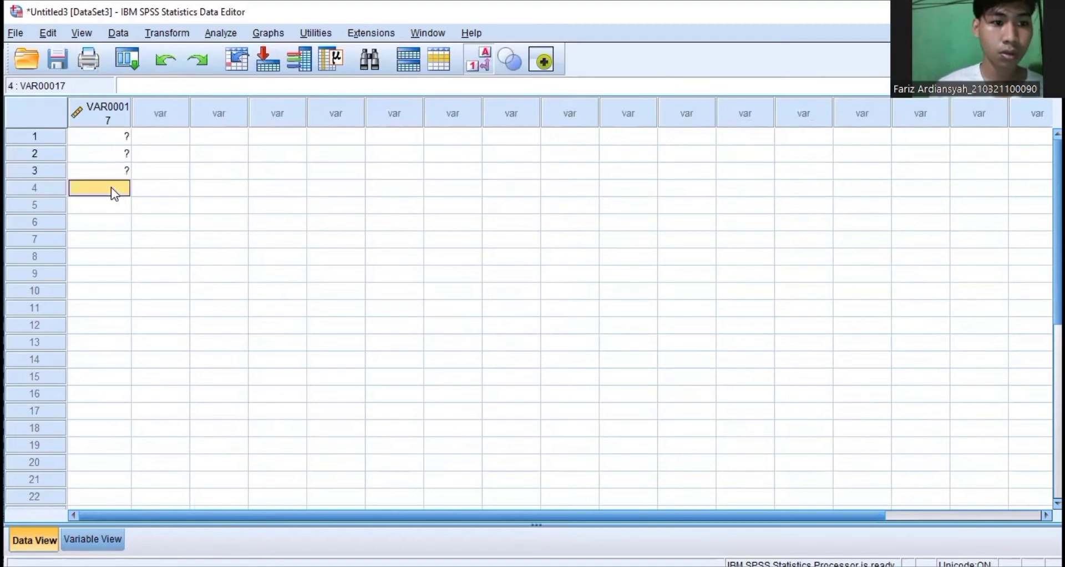
text(4)
click(108, 208)
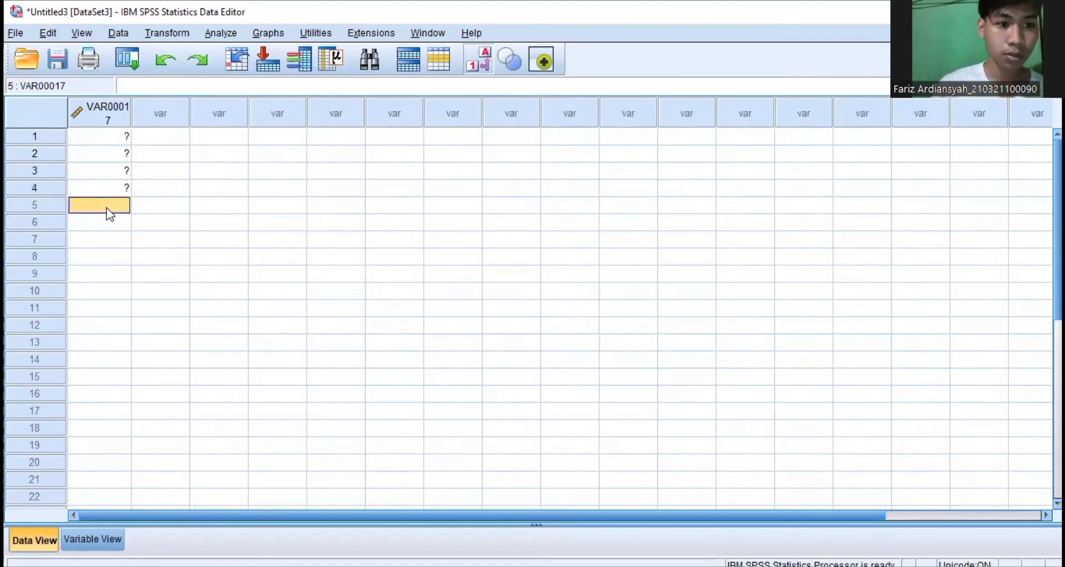
text(5)
key(Return)
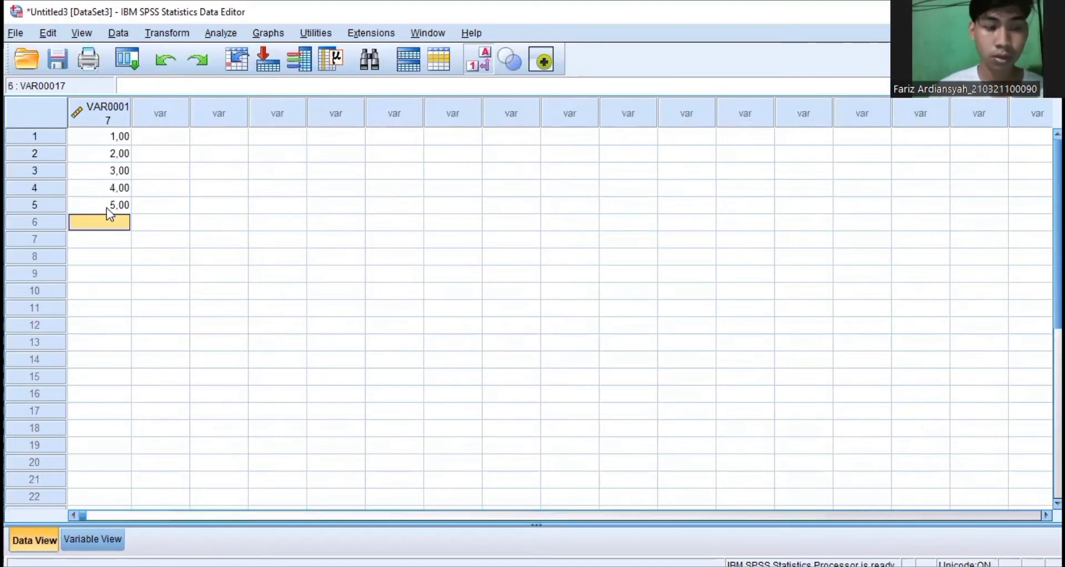
text(6)
key(Return)
text(7)
key(Return)
text(8)
key(Return)
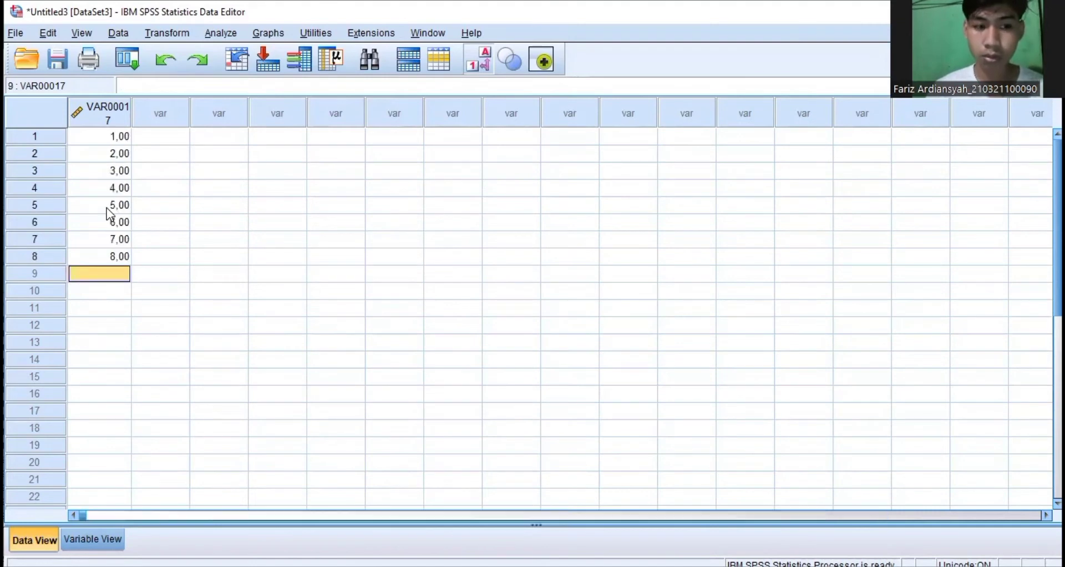
text(9)
key(Return)
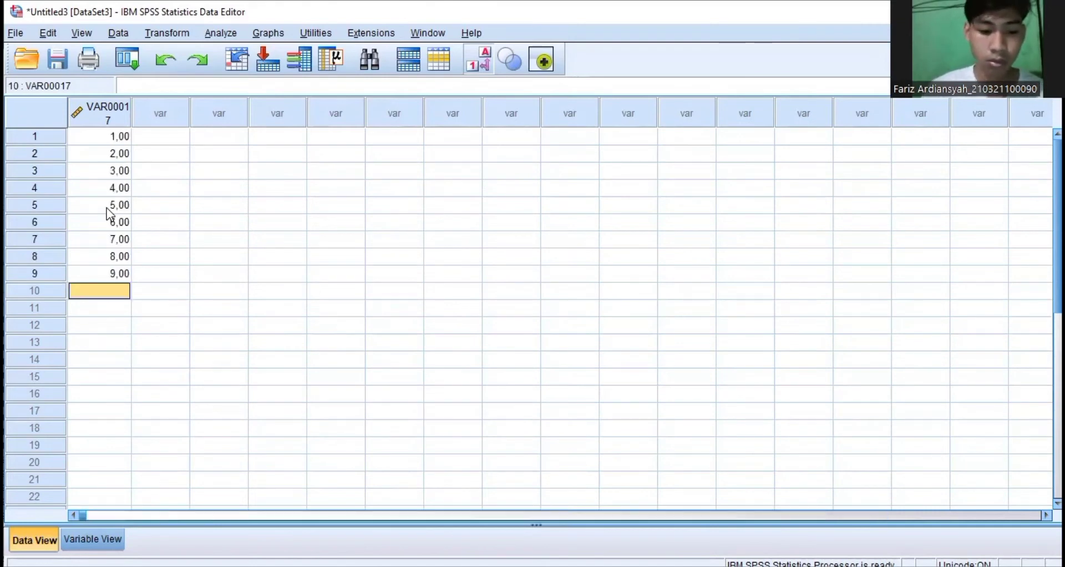
text(10)
key(Return)
text(1)
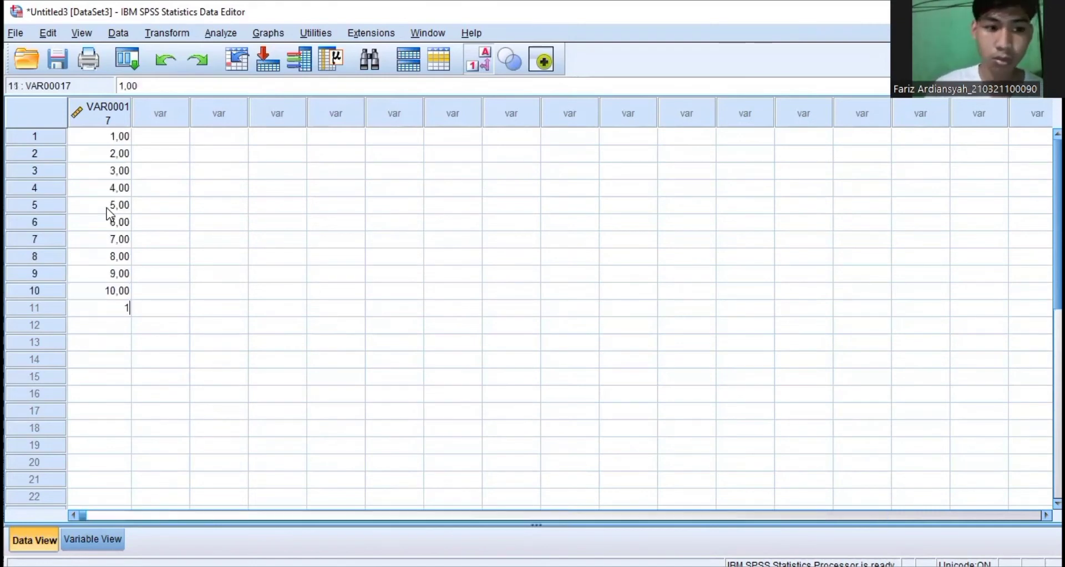
text(1)
key(Return)
text(12)
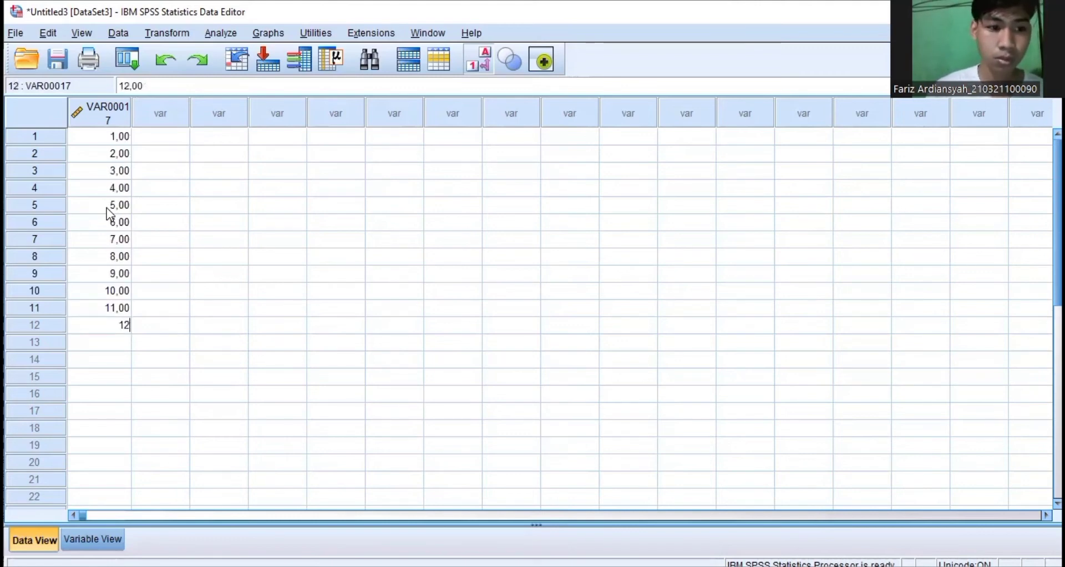
key(Return)
text(13)
key(Return)
text(1)
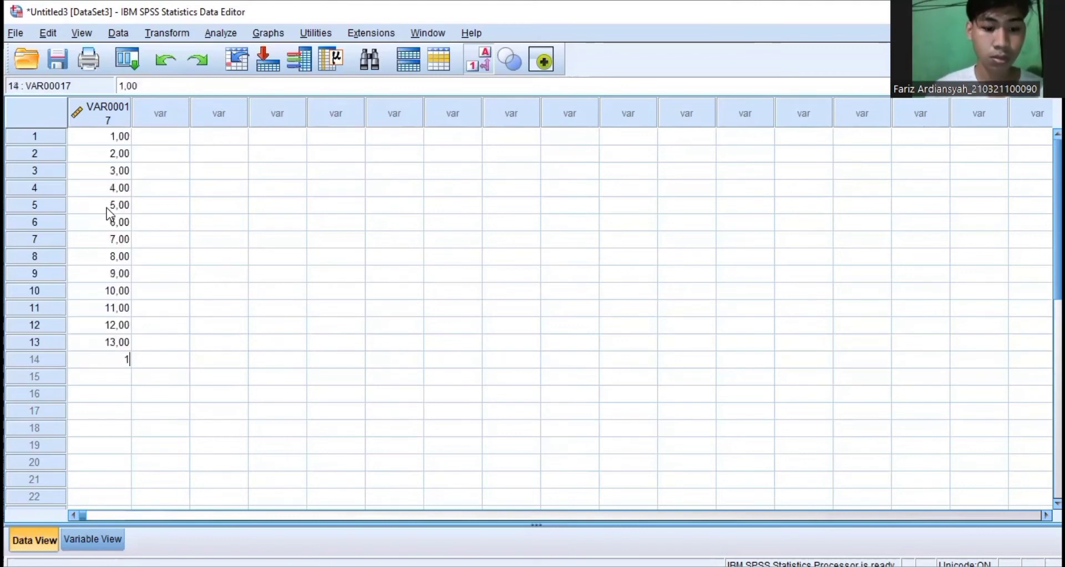
text(4)
key(Return)
text(15)
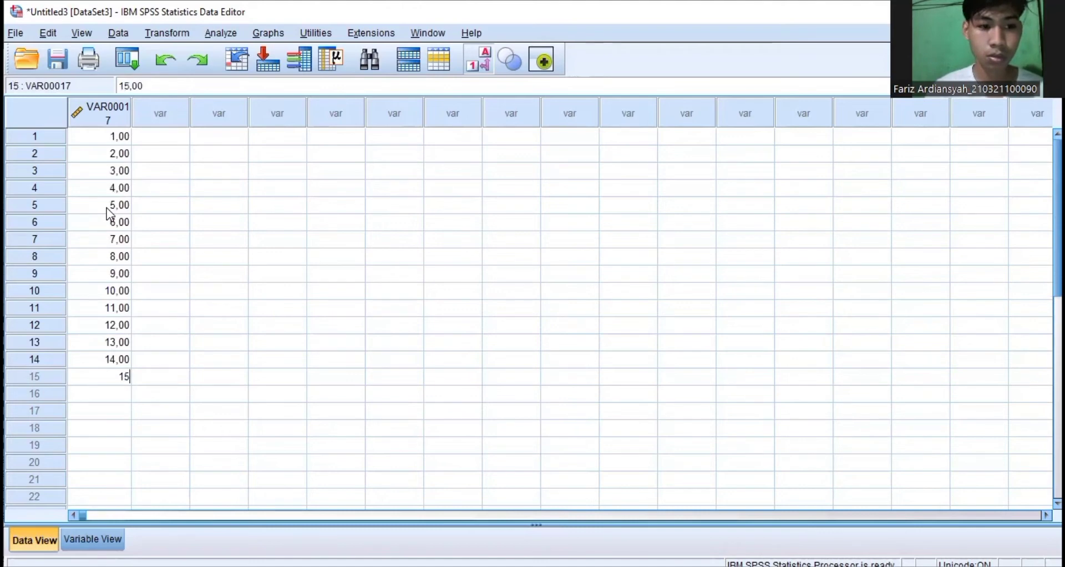
key(Return)
text(16)
key(Return)
text(17)
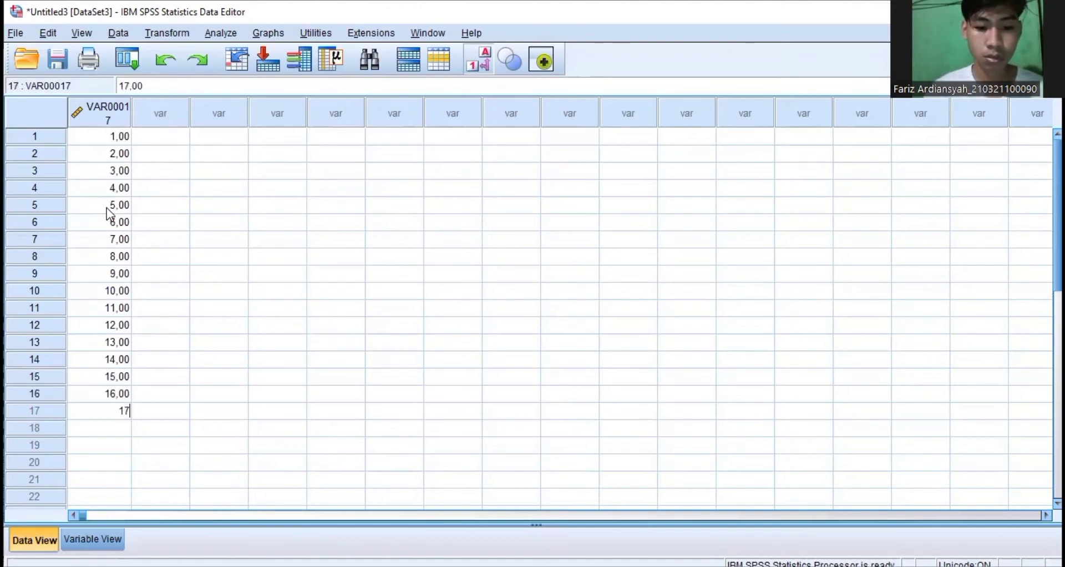
text(18)
key(BackSpace)
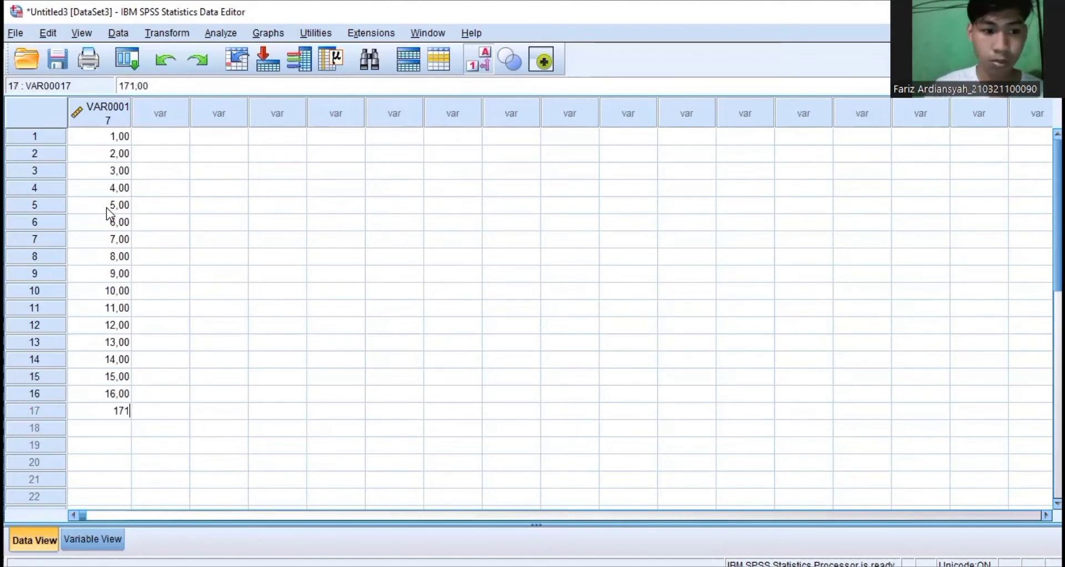
key(BackSpace)
key(Return)
text(18)
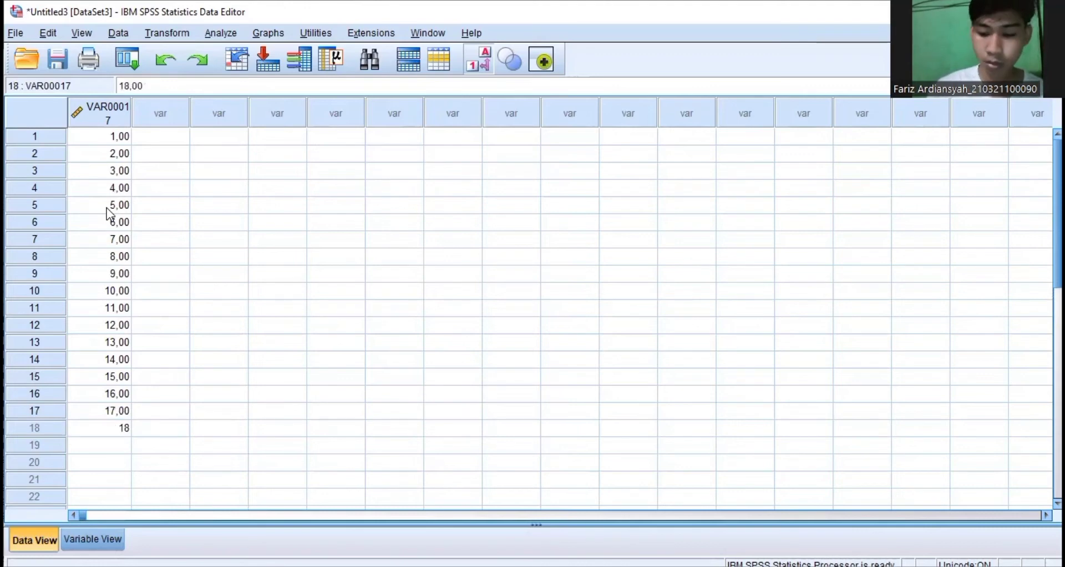
key(Return)
text(19)
text(1)
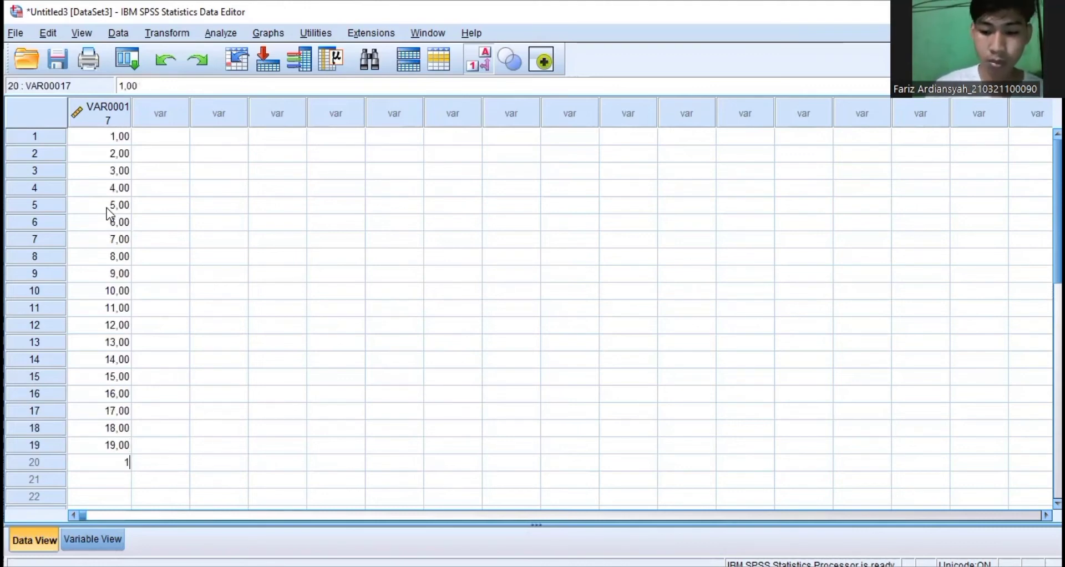
key(BackSpace)
text(20)
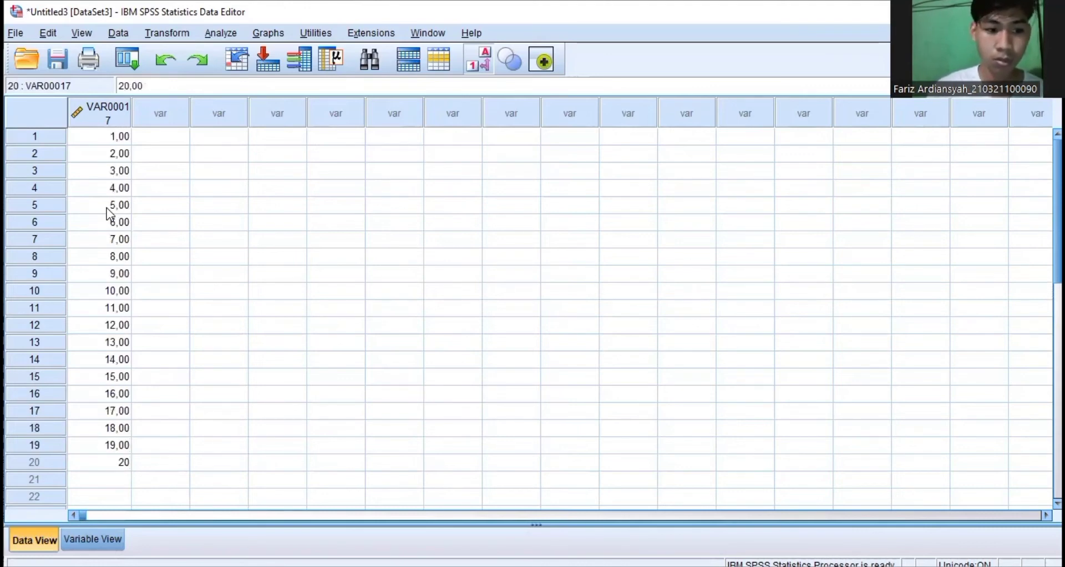
key(Return)
text(21)
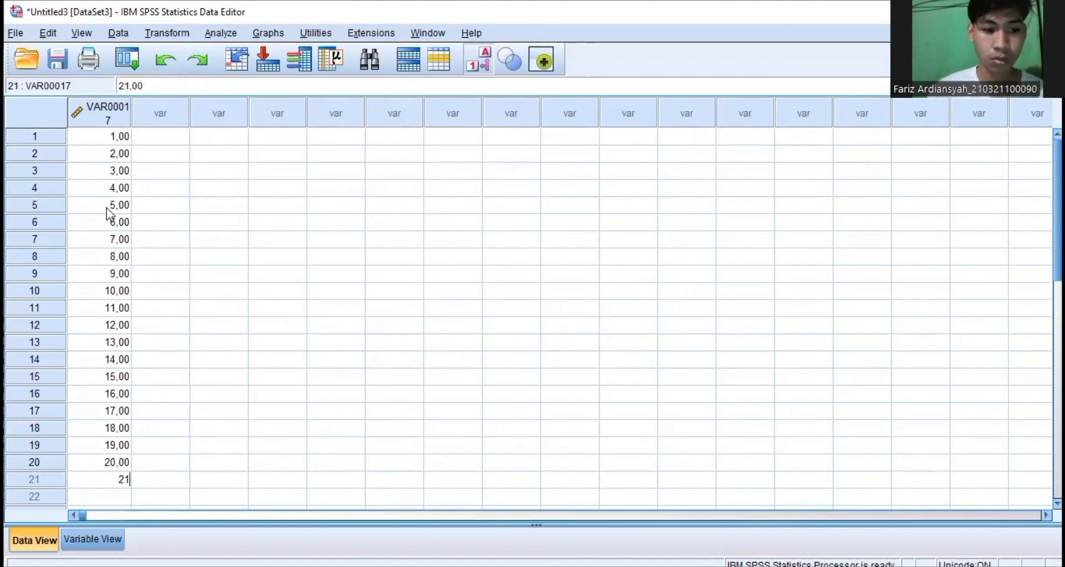
key(Return)
text(22)
key(Return)
text(23)
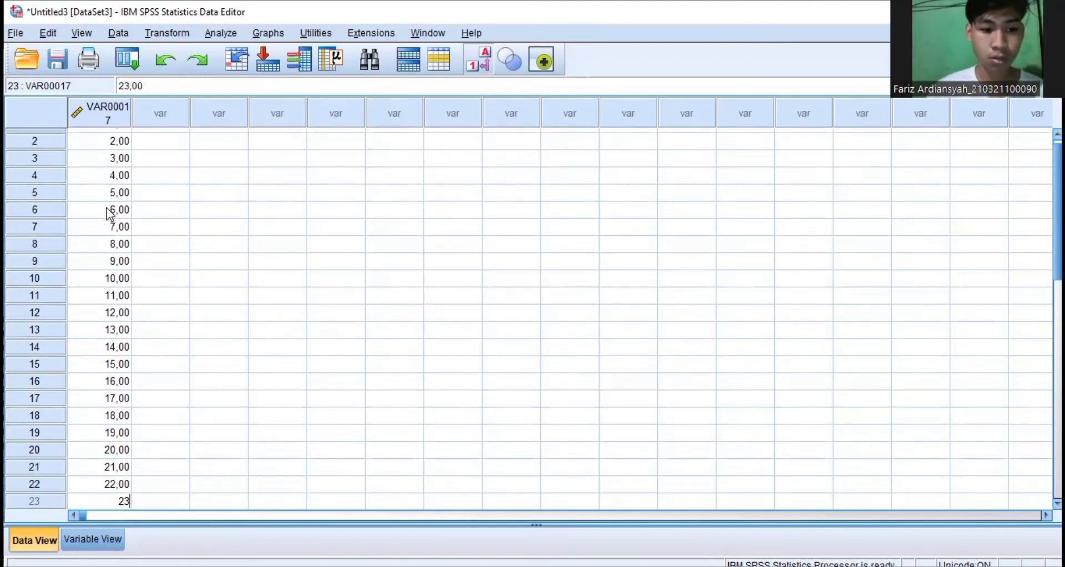
key(Return)
text(34)
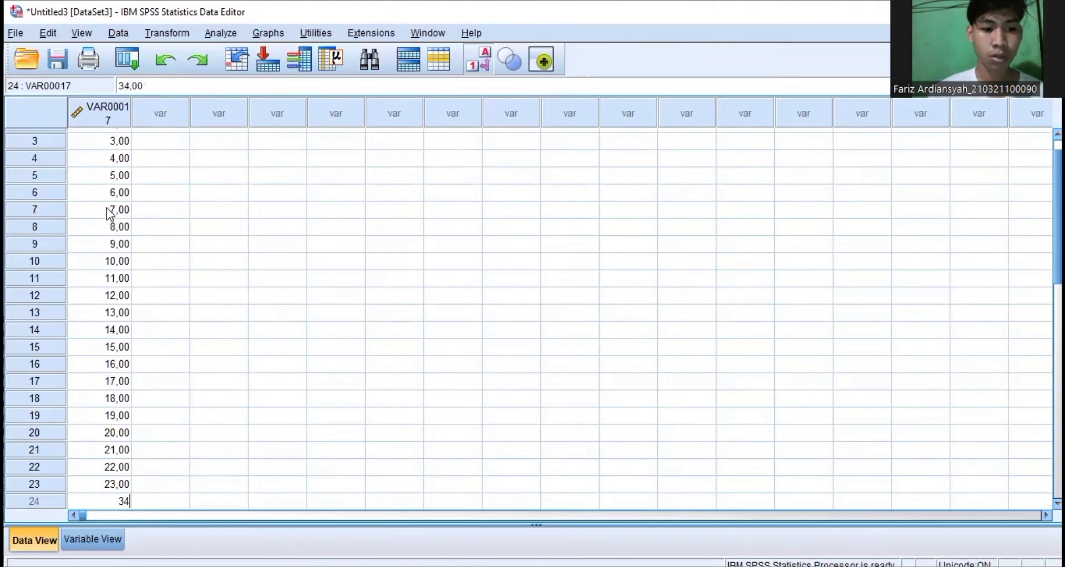
key(BackSpace)
key(BackSpace)
text(24)
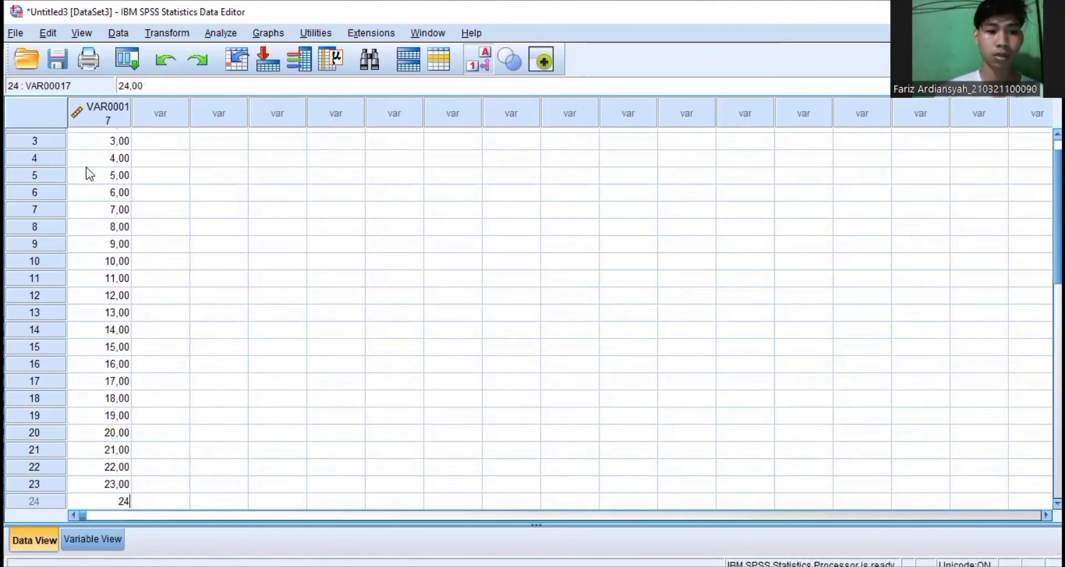
click(184, 171)
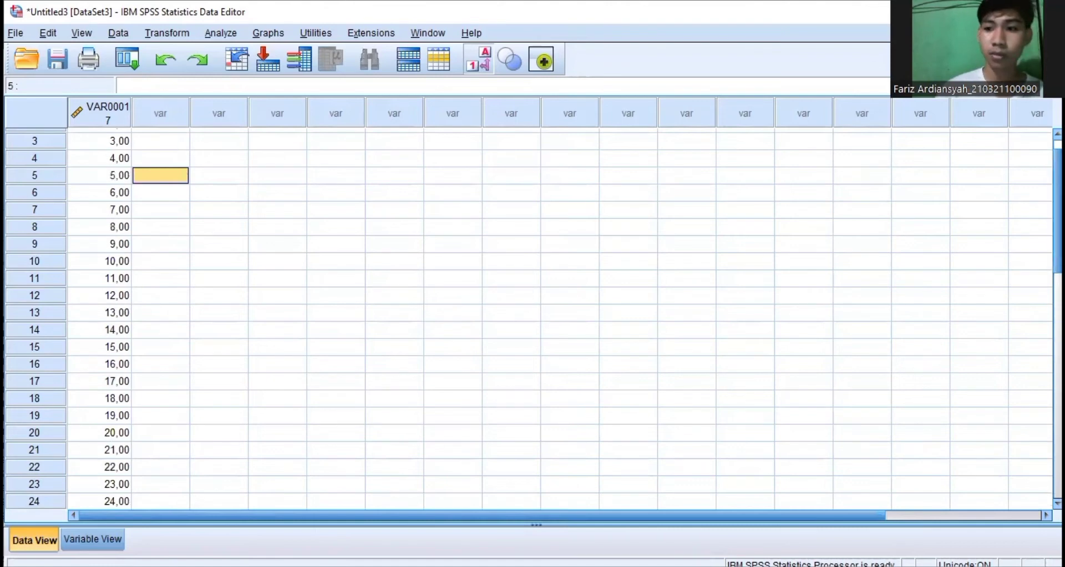
scroll(335, 154, up, 1)
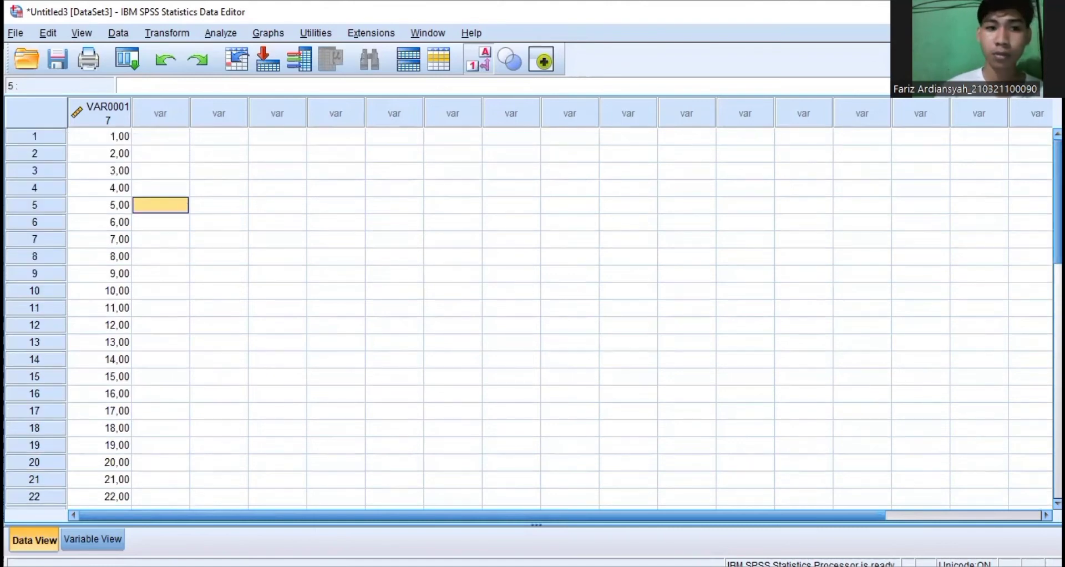
click(179, 143)
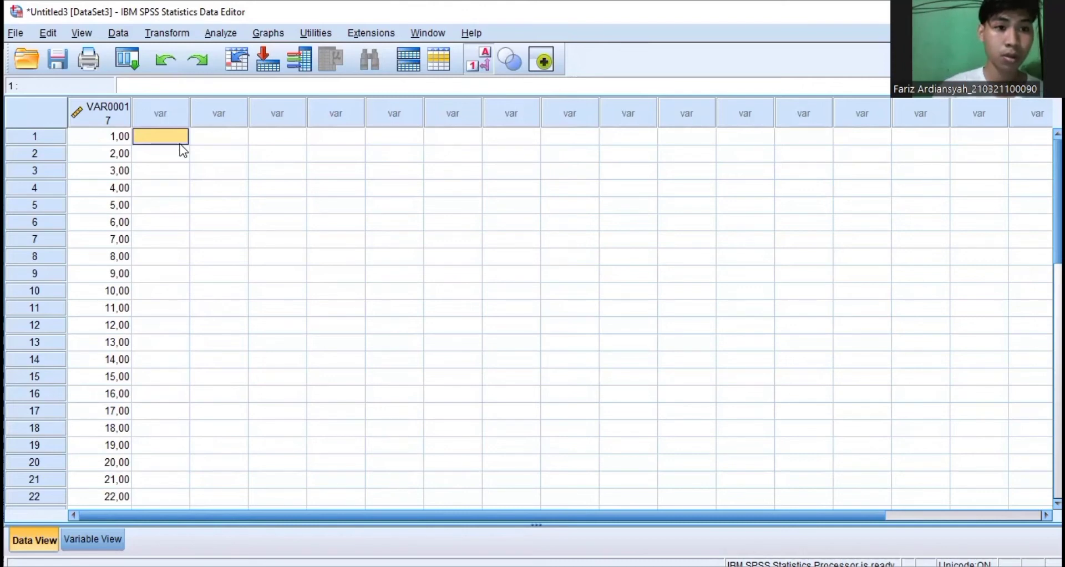
key(Return)
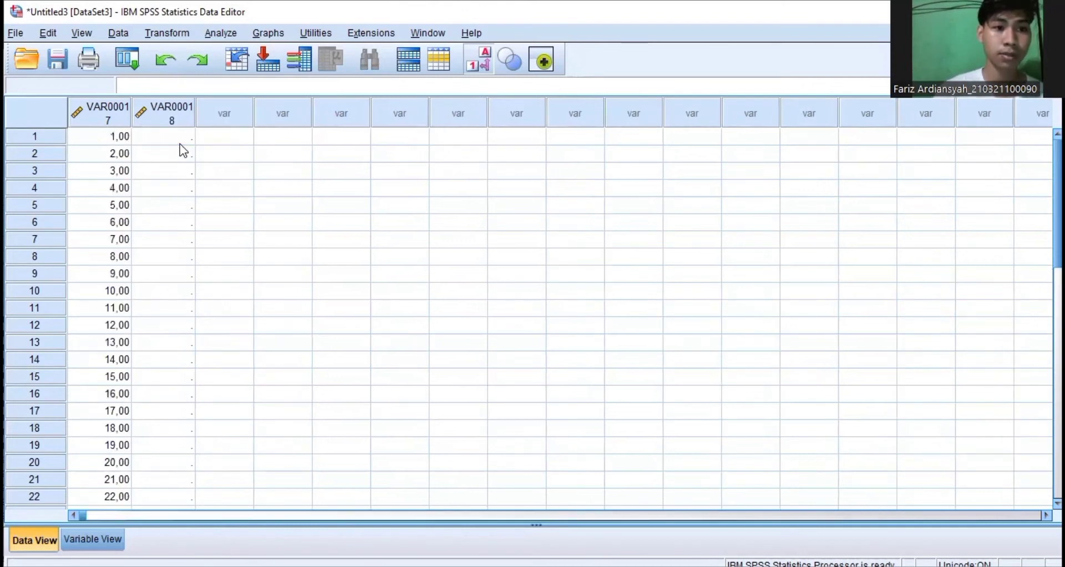
click(244, 173)
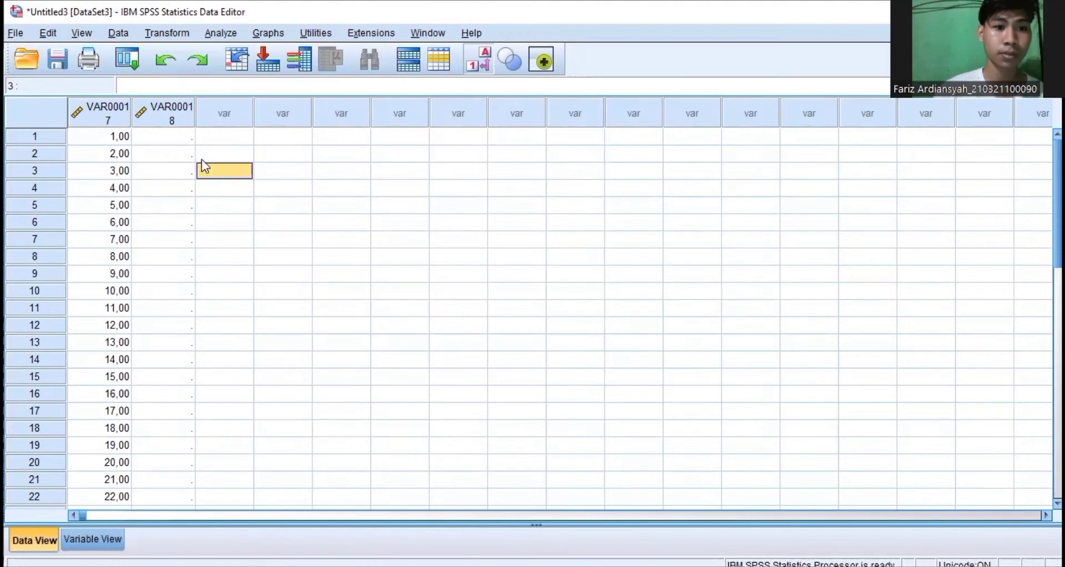
click(172, 141)
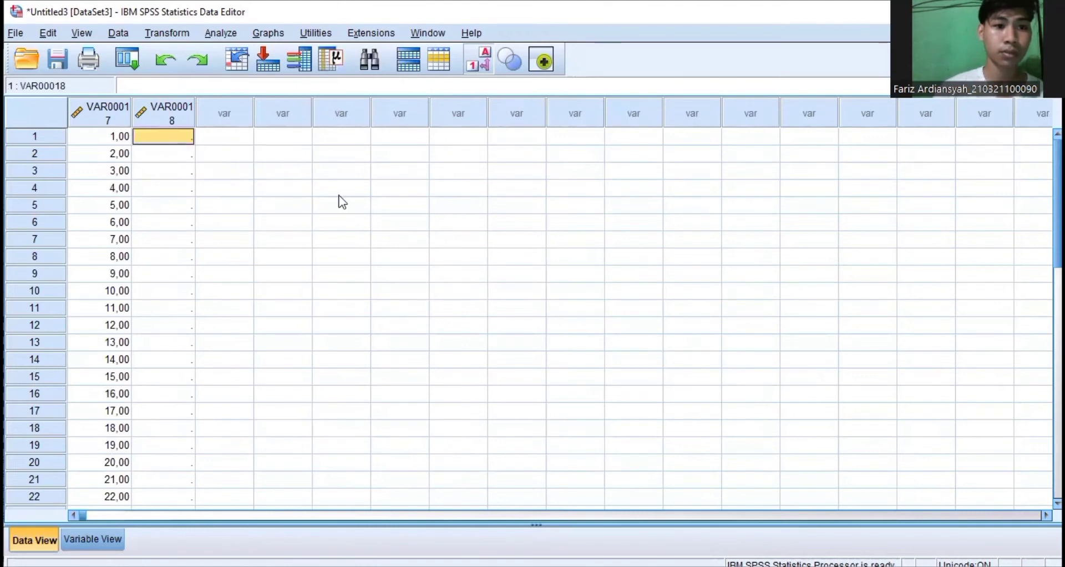
scroll(532, 316, down, 10)
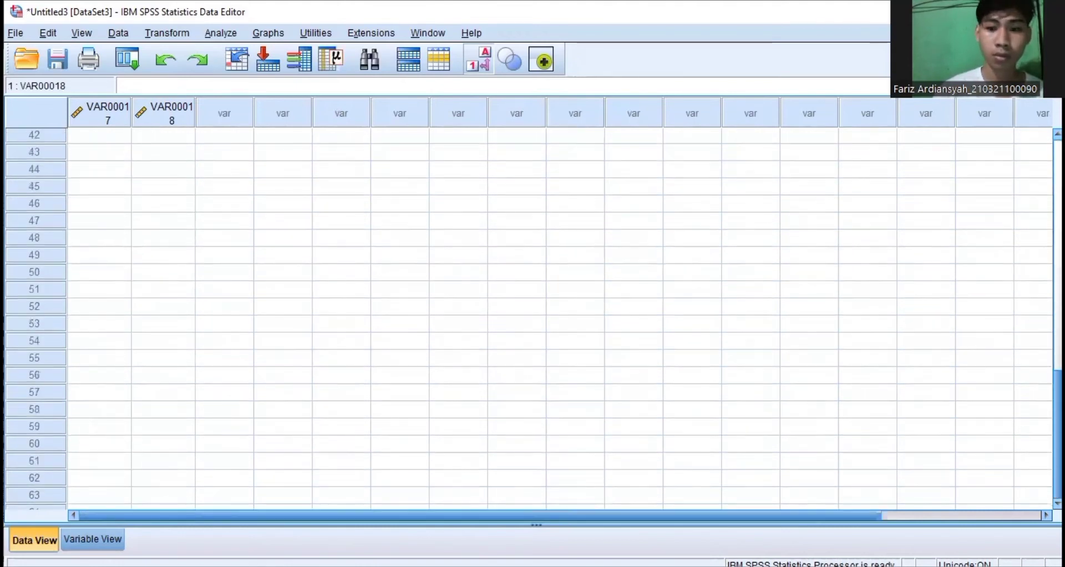
scroll(533, 317, up, 10)
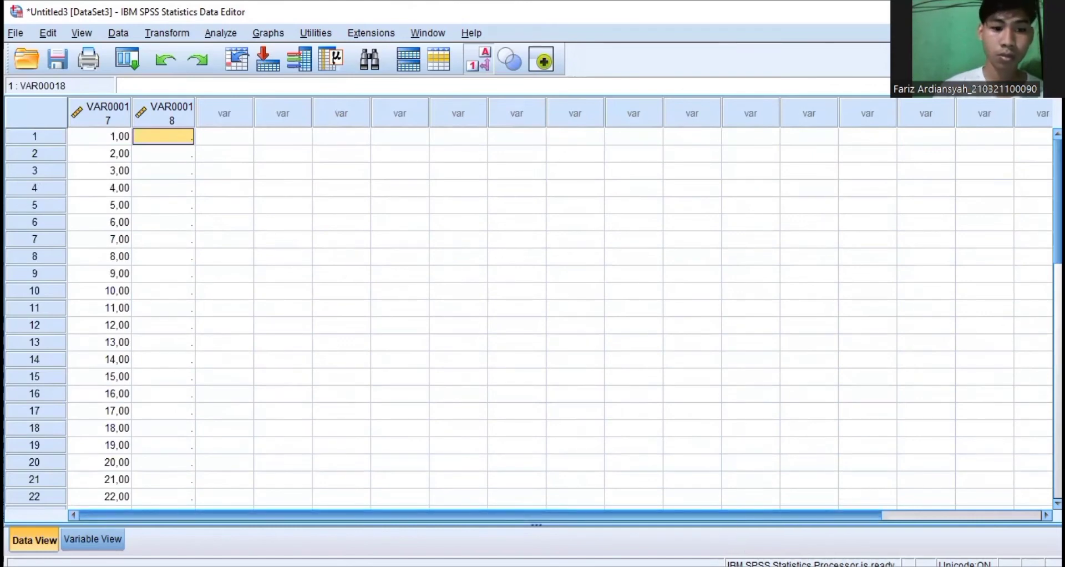
drag(730, 516, 610, 472)
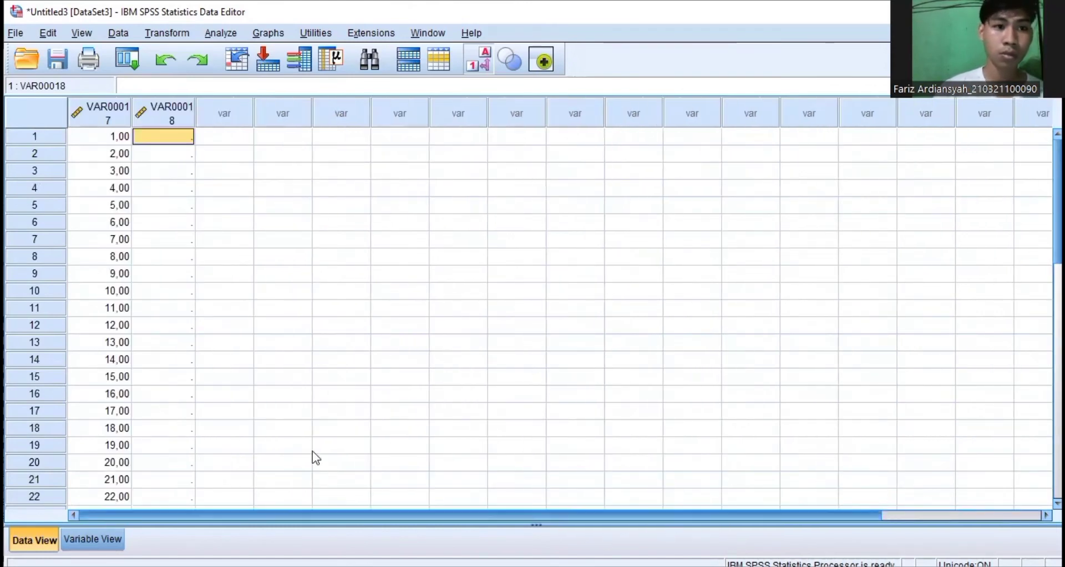
key(ctrl+z)
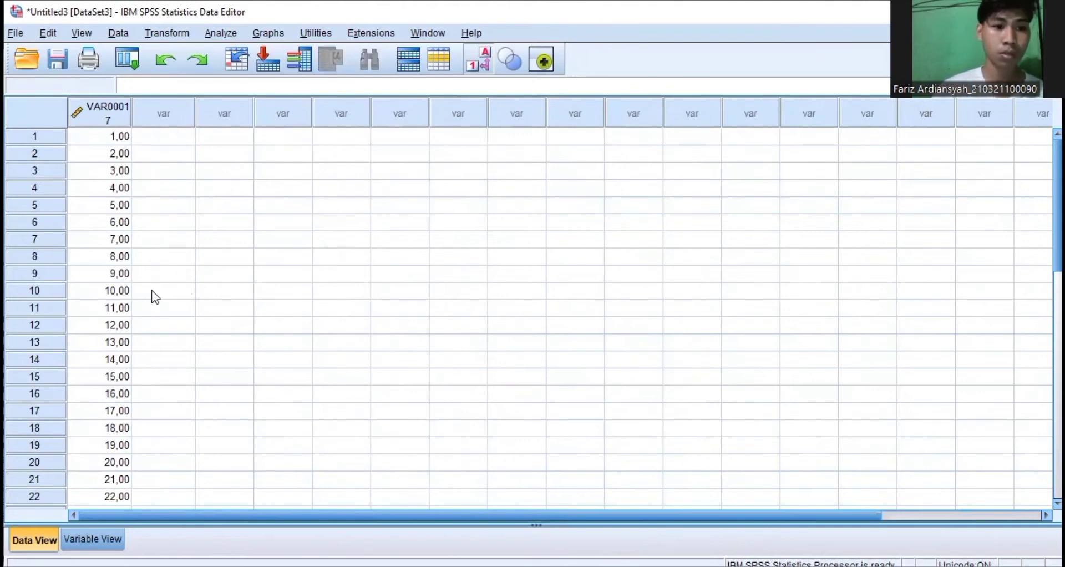
Paste the copied respondents' ratings into the dataset, starting at row 1 of the first empty column beside the respondent numbers.
click(159, 139)
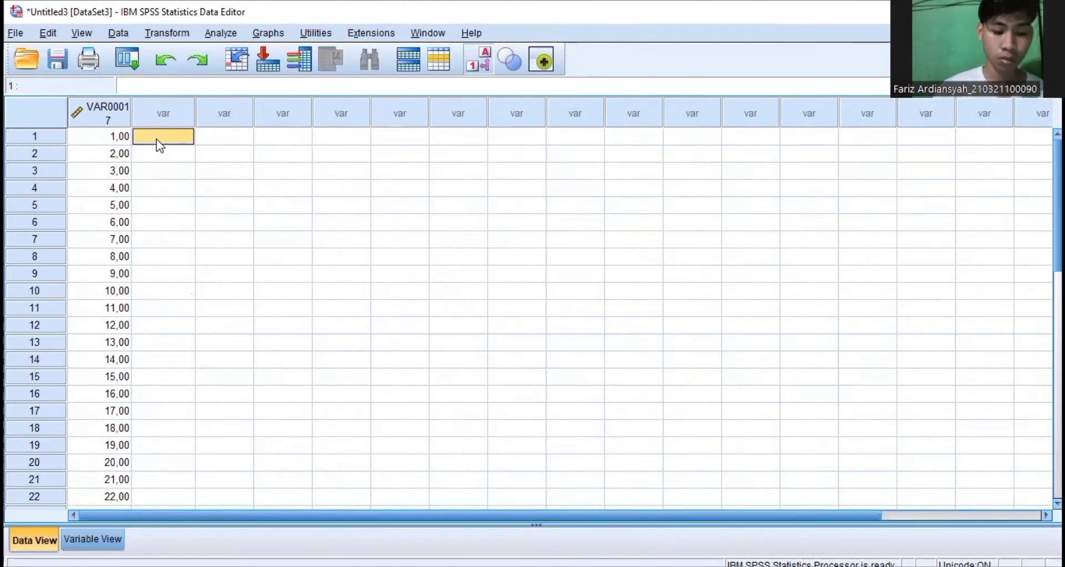
double_click(158, 139)
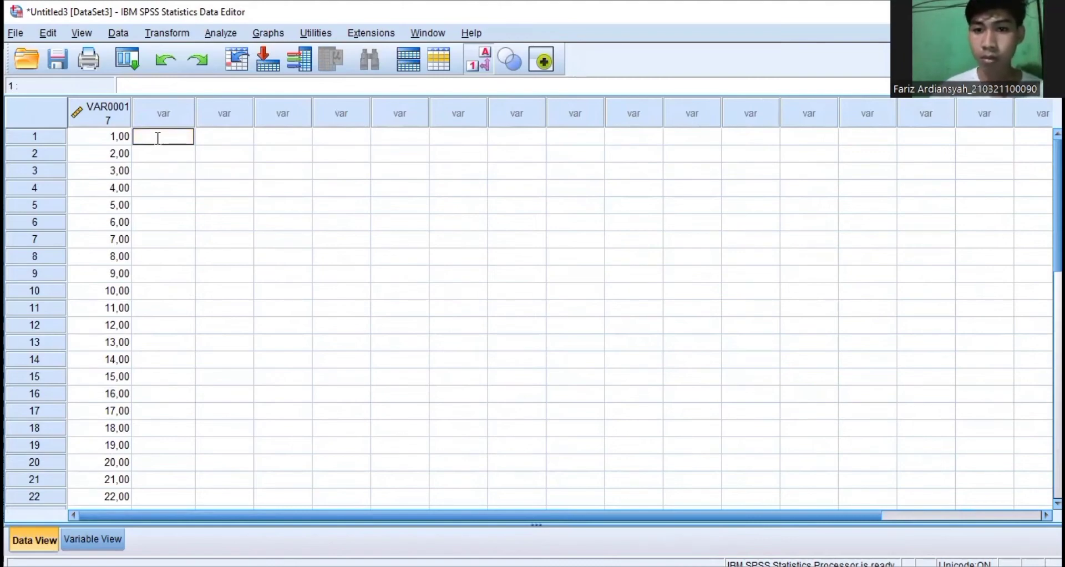
key(ctrl+v)
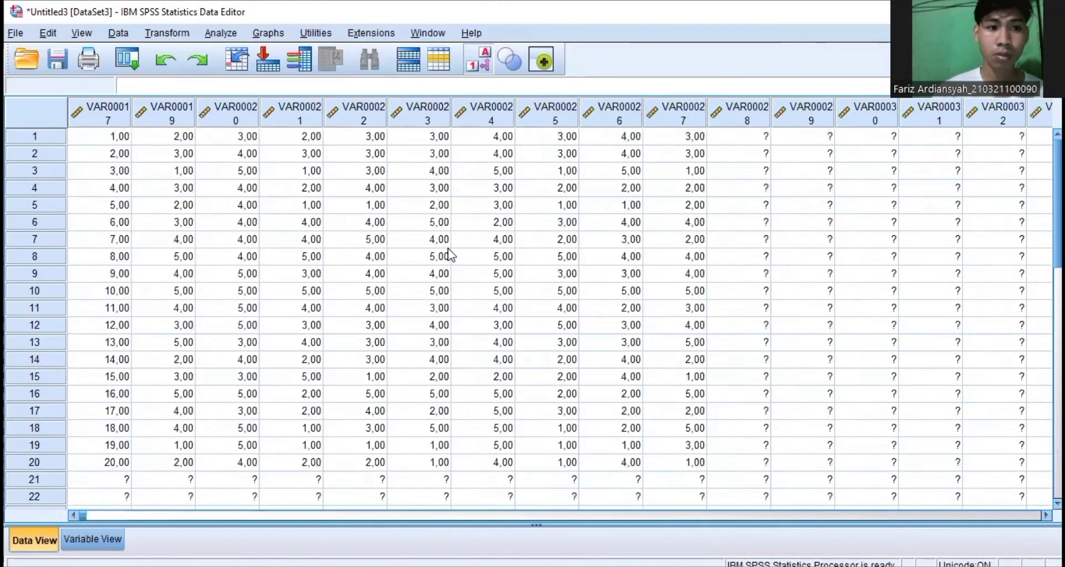
scroll(982, 282, down, 3)
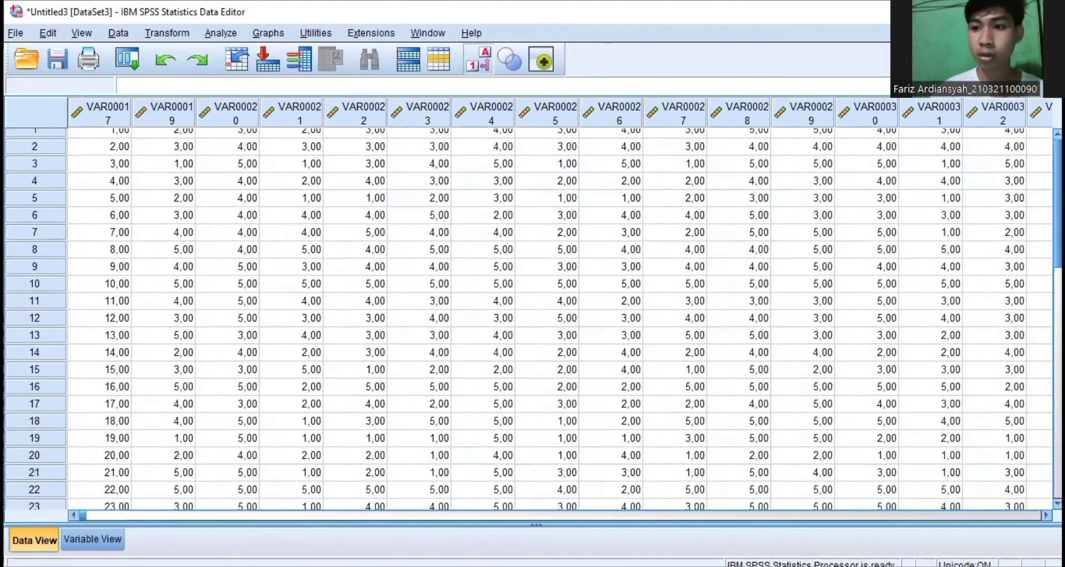
drag(741, 517, 936, 509)
drag(750, 516, 540, 516)
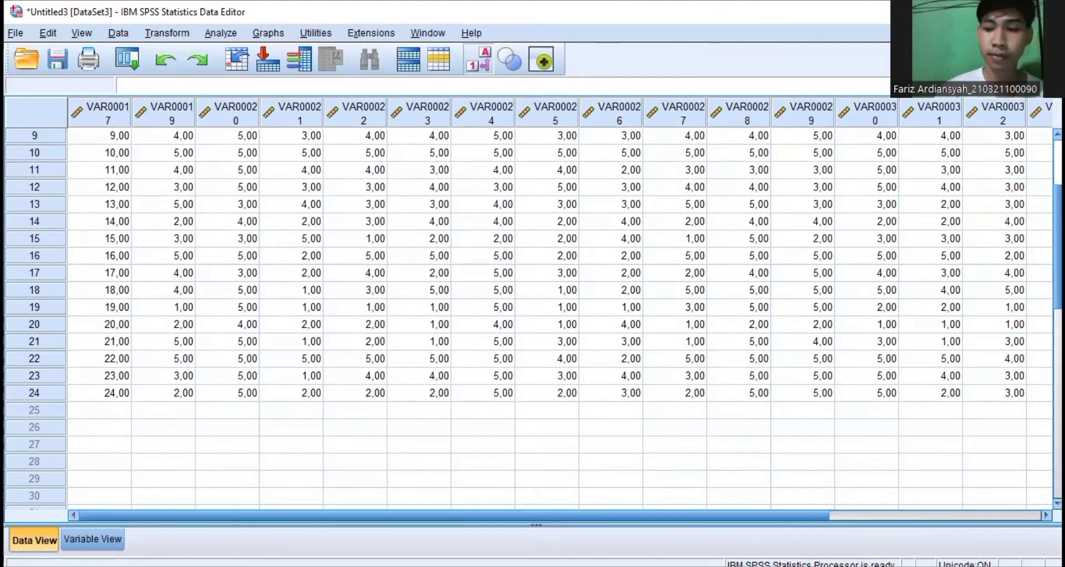
scroll(1036, 172, up, 3)
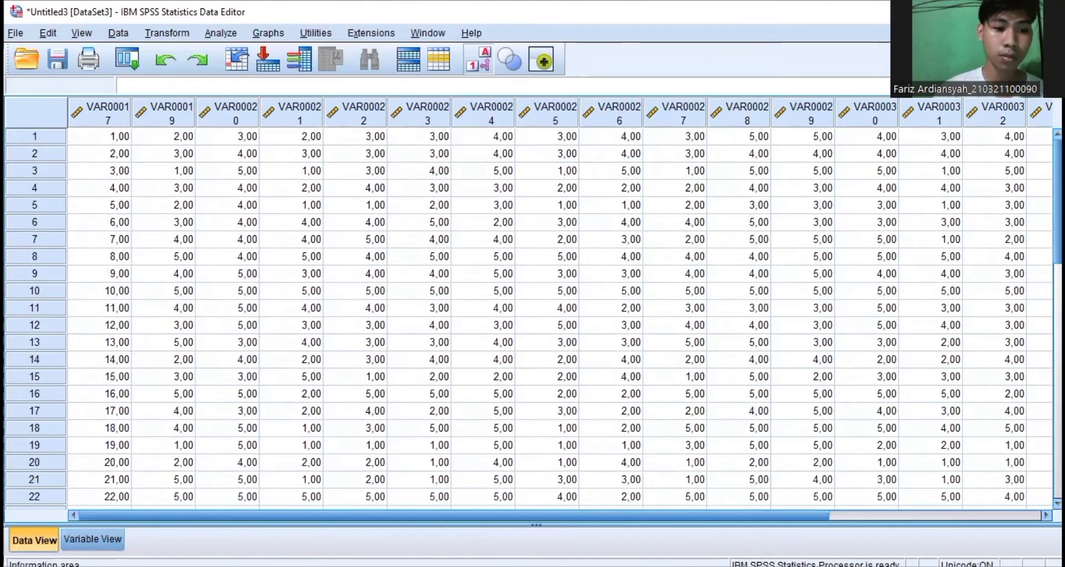
Show the variable definitions and rename the first variable as Responden.
click(92, 539)
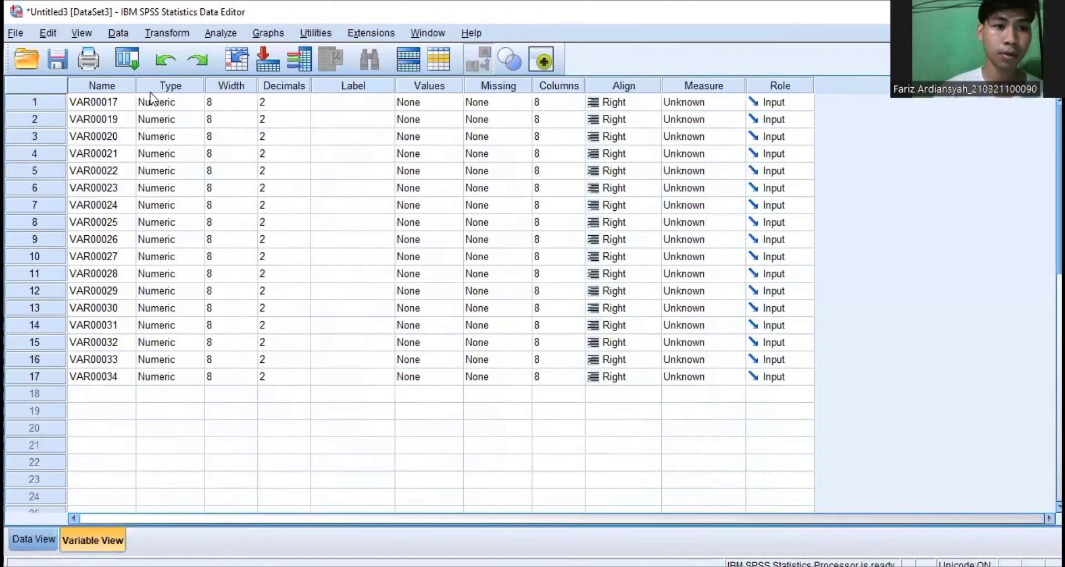
click(119, 101)
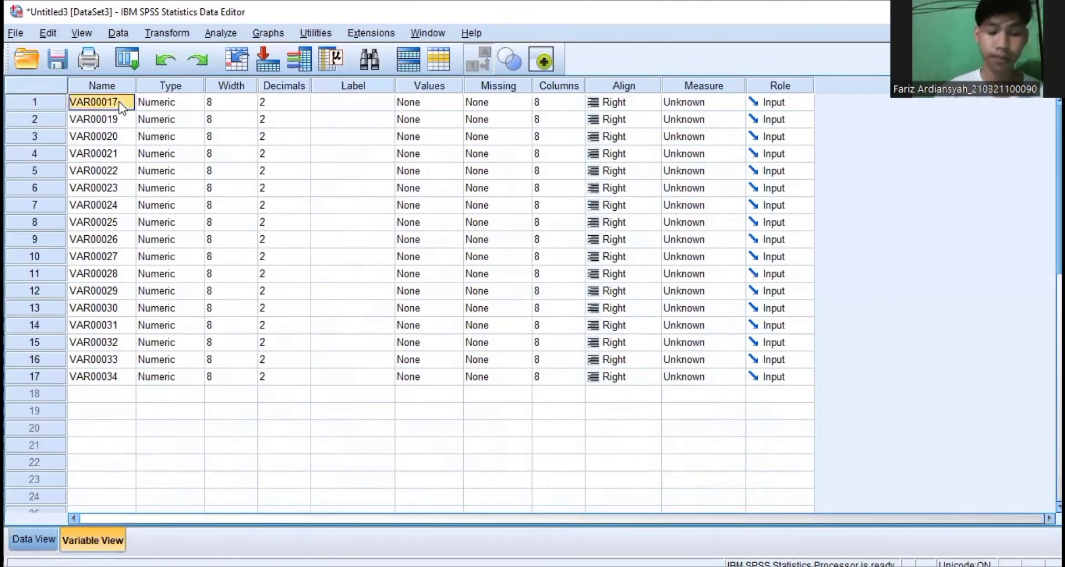
text(Re)
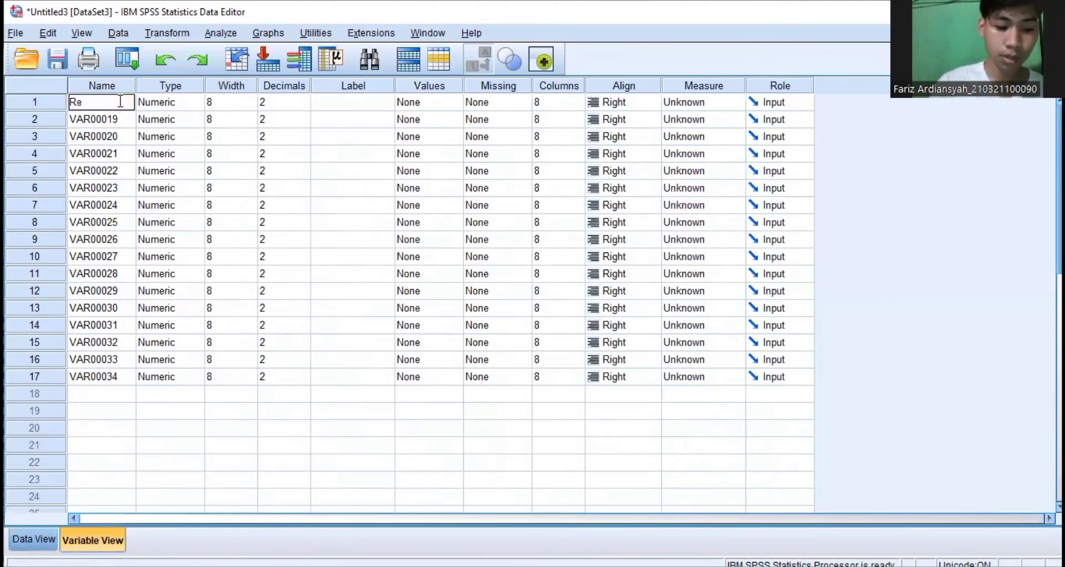
text(sponde)
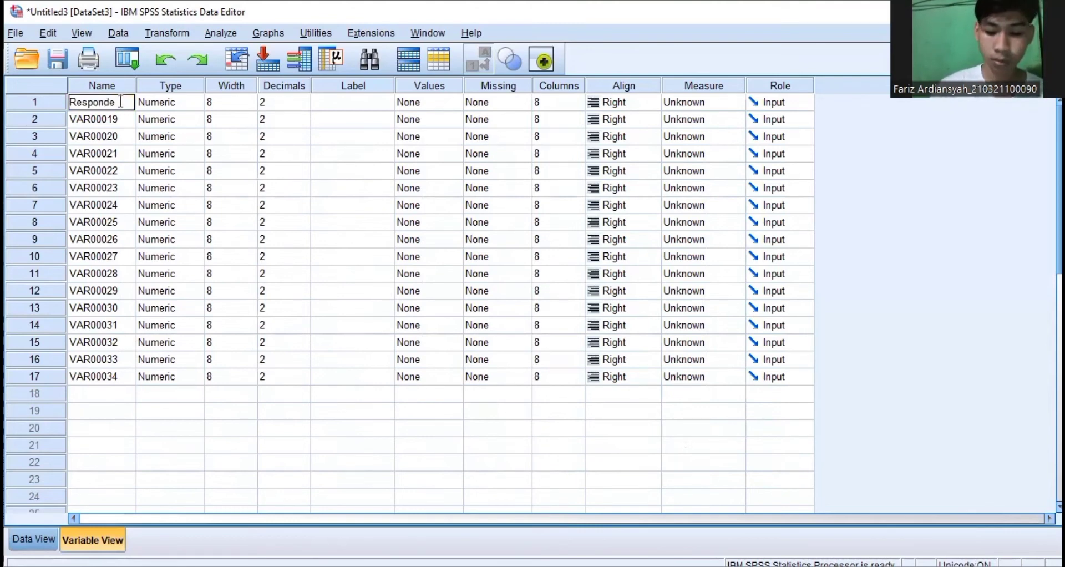
text(en)
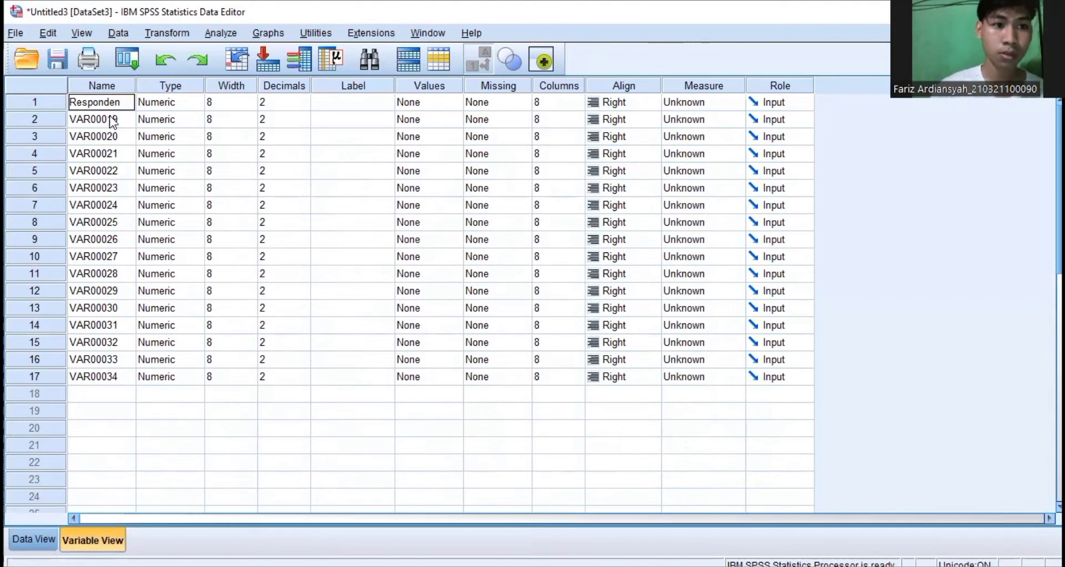
Rename the variables in rows 2 to 4 as P1, P2 and P3.
click(111, 119)
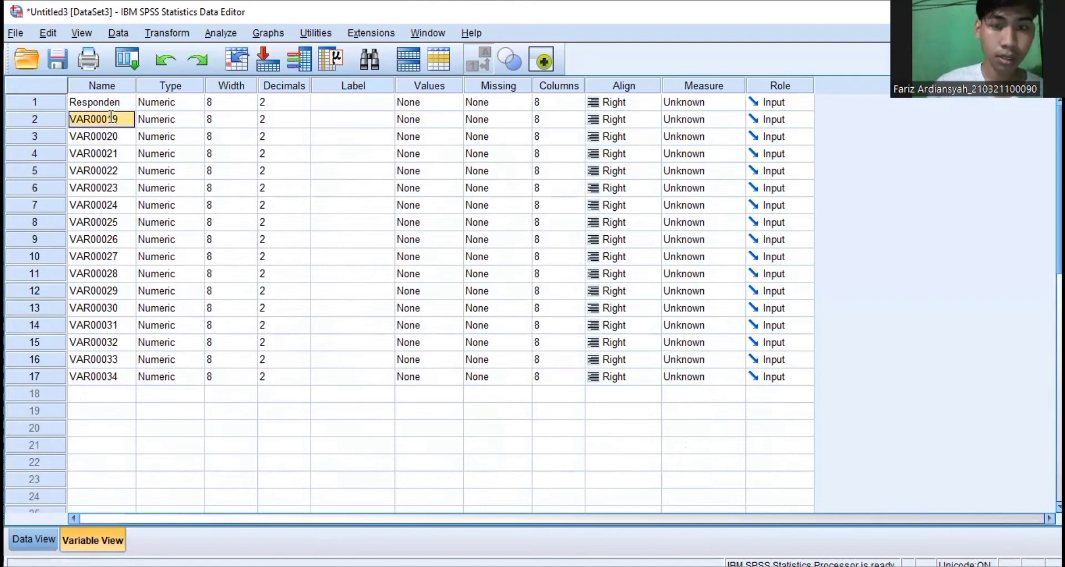
text(P1)
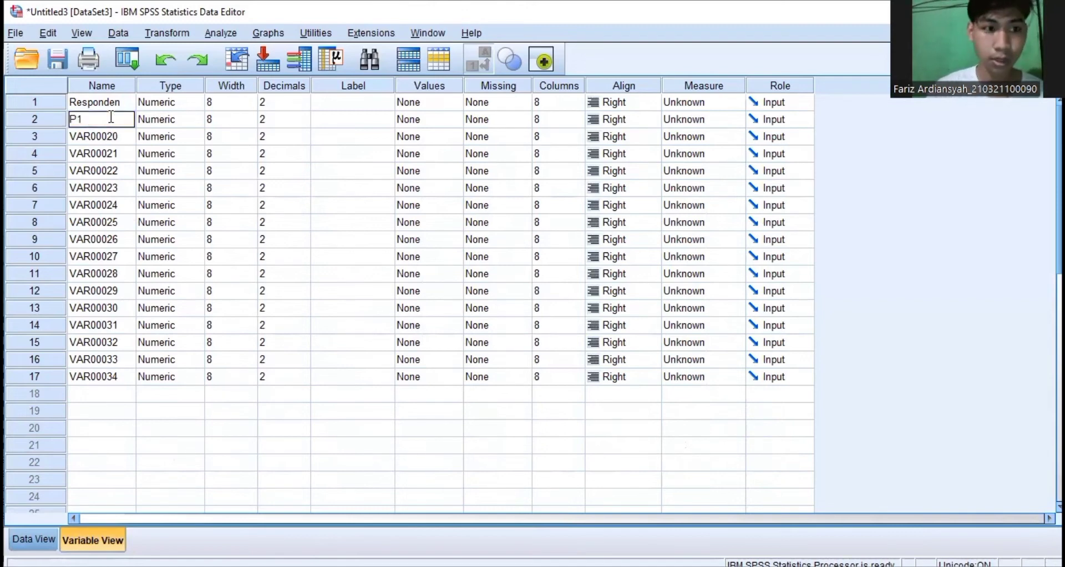
key(Return)
text(P2)
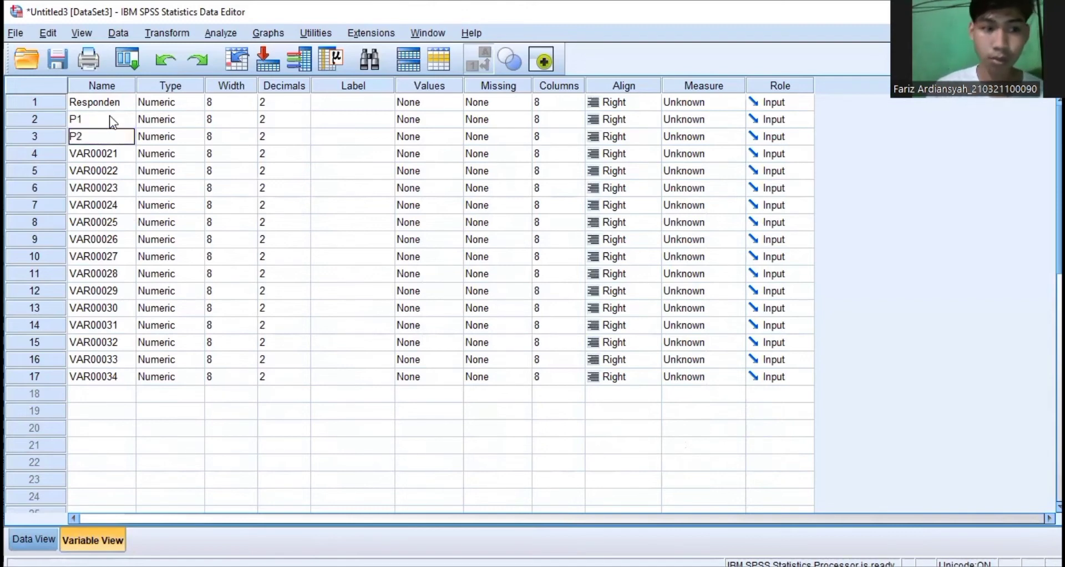
key(Return)
text(P3)
key(Return)
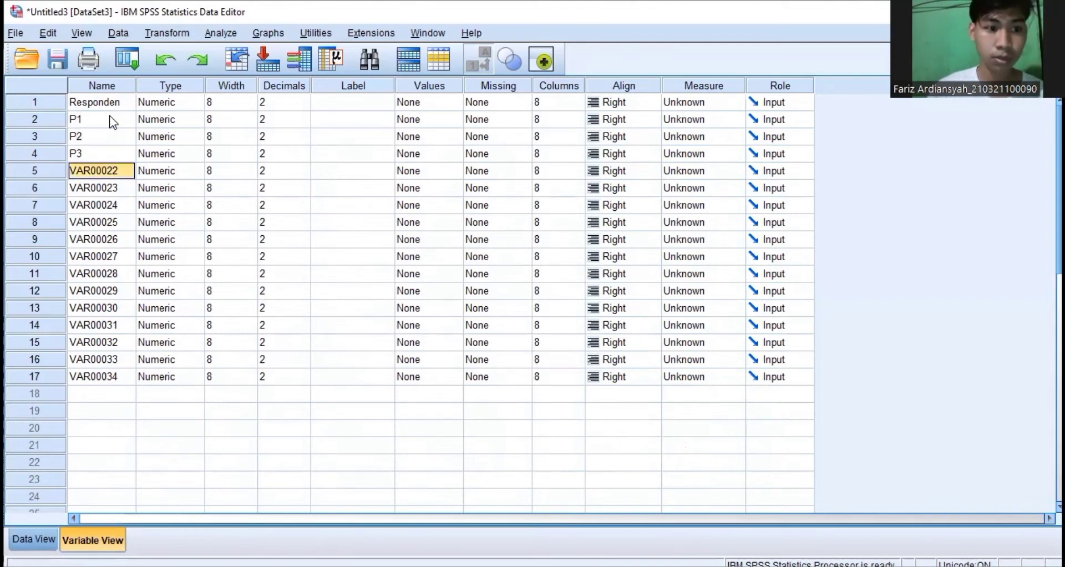
text(4)
key(Return)
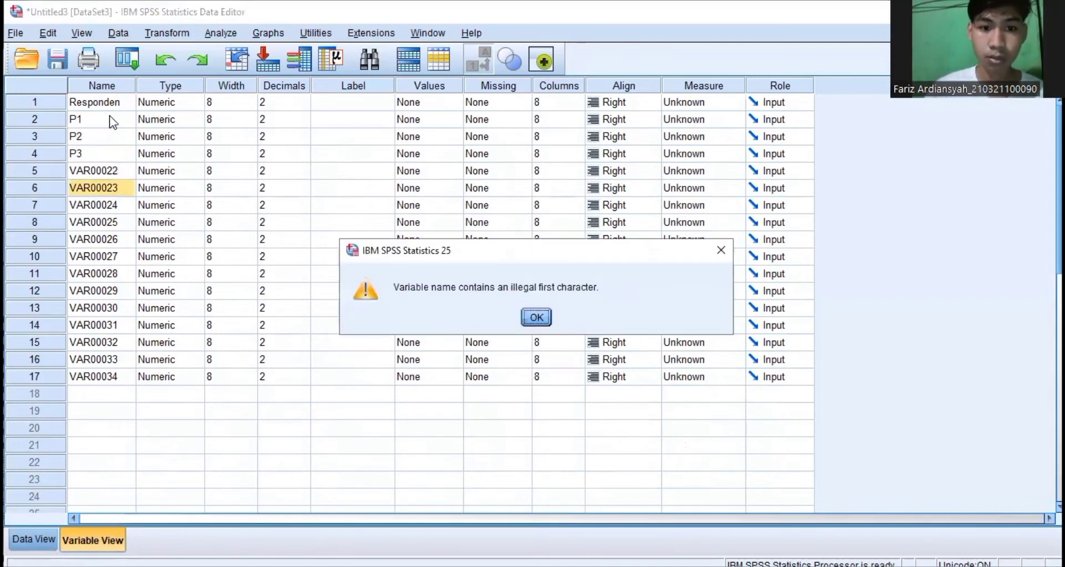
click(533, 321)
Rename the variables in rows 5 and 6 as P4 and P5.
click(119, 172)
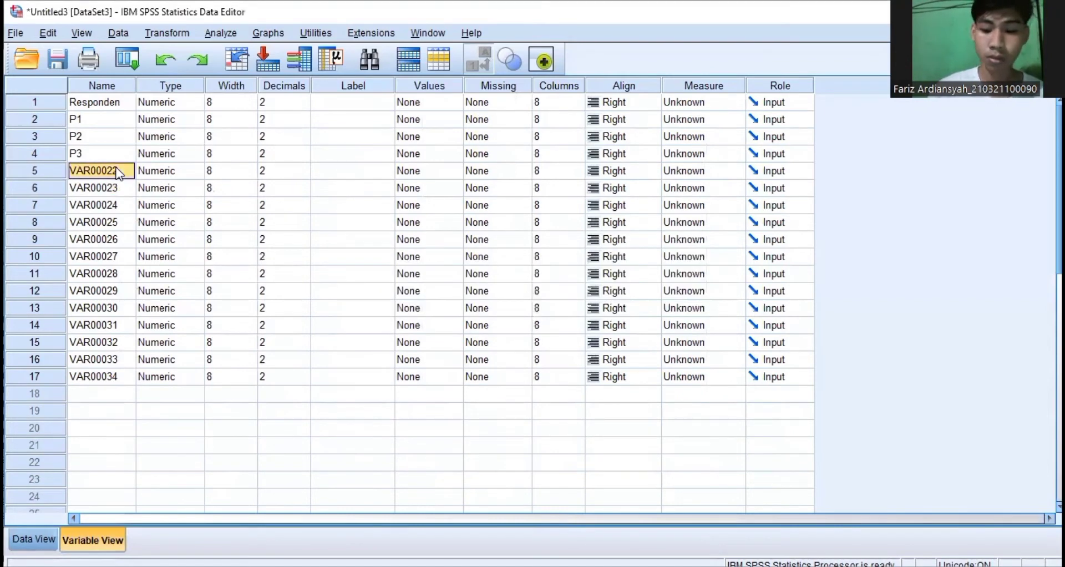
text(P4)
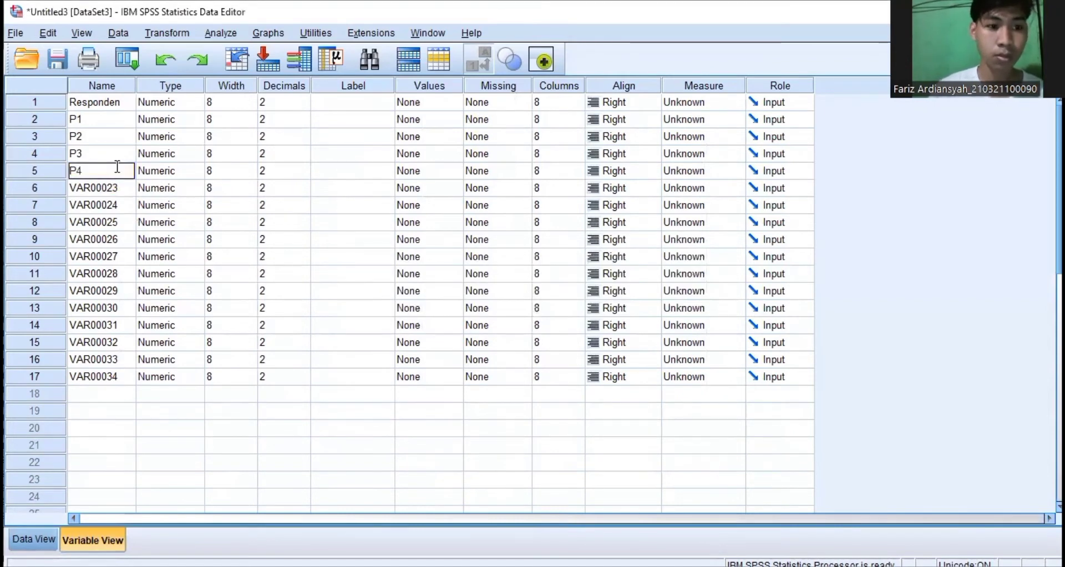
key(Return)
text(P4)
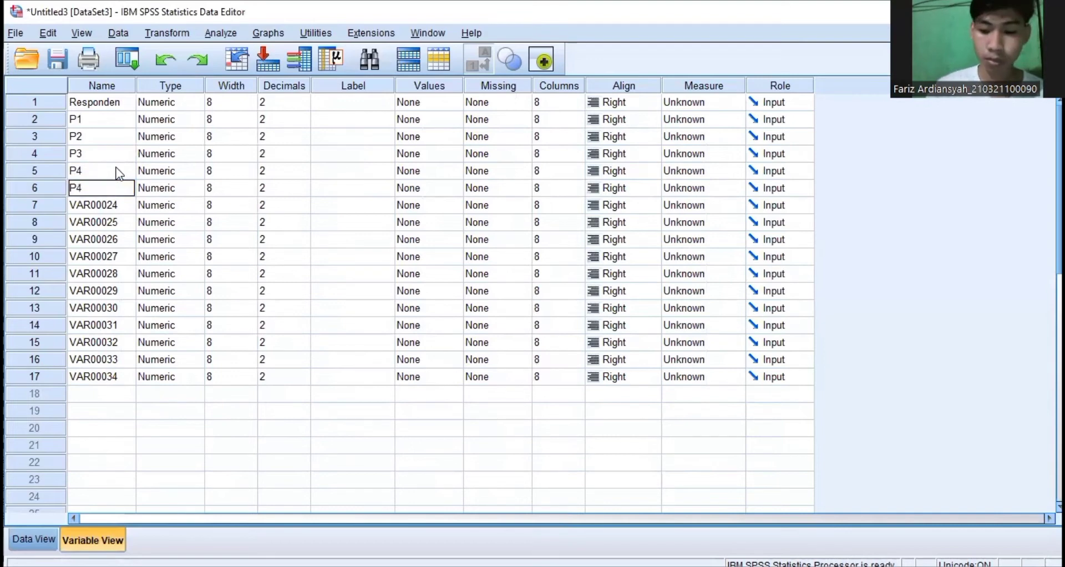
key(BackSpace)
text(5)
key(Return)
Rename the variables in rows 7 to 11 as P6, P7, P8, P9 and P10.
text(P)
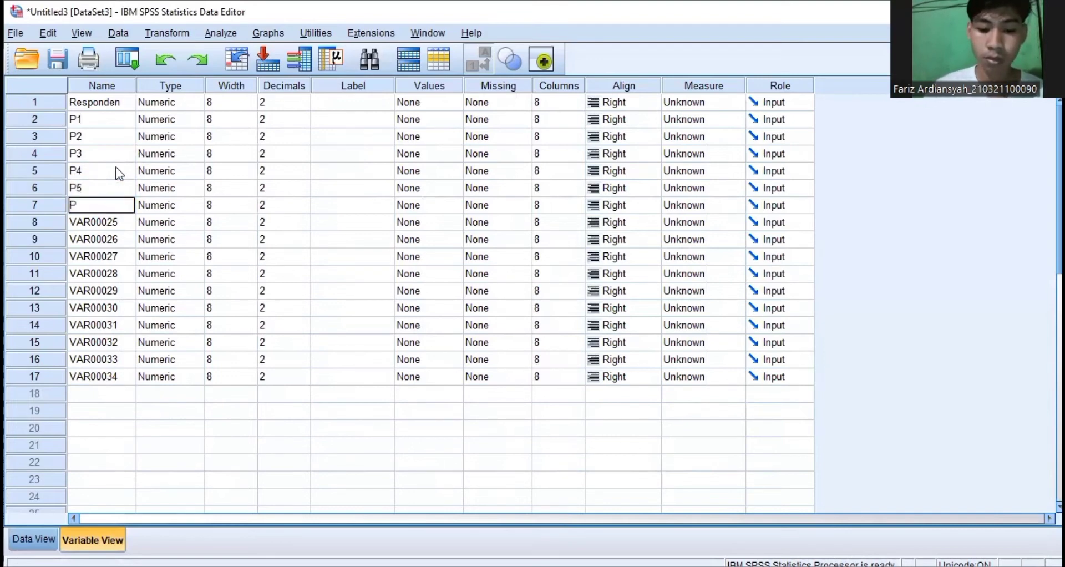
text(6)
key(Return)
text(P7)
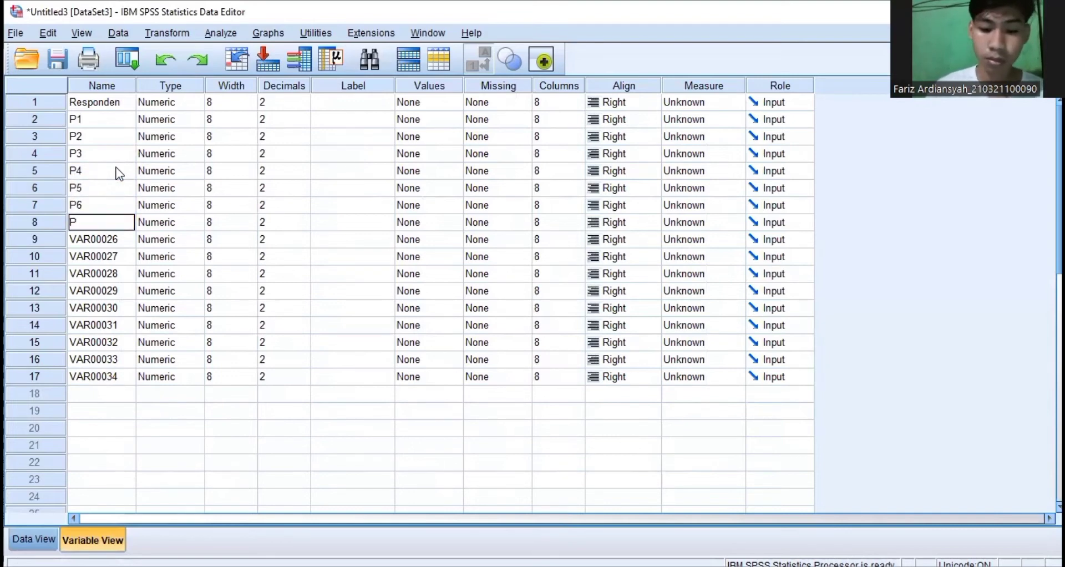
key(Return)
text(P8)
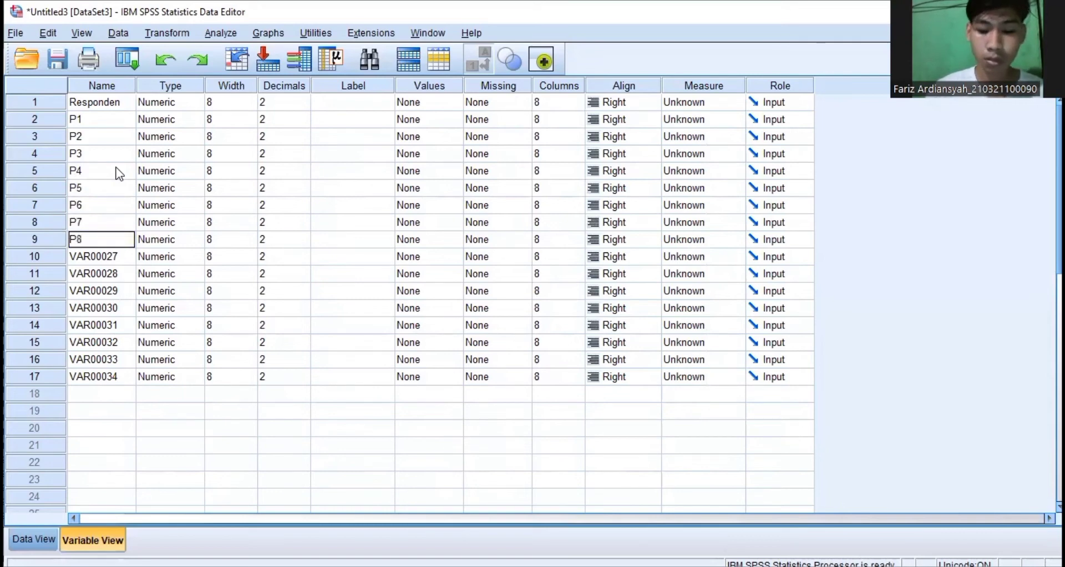
key(Return)
text(P9)
key(Return)
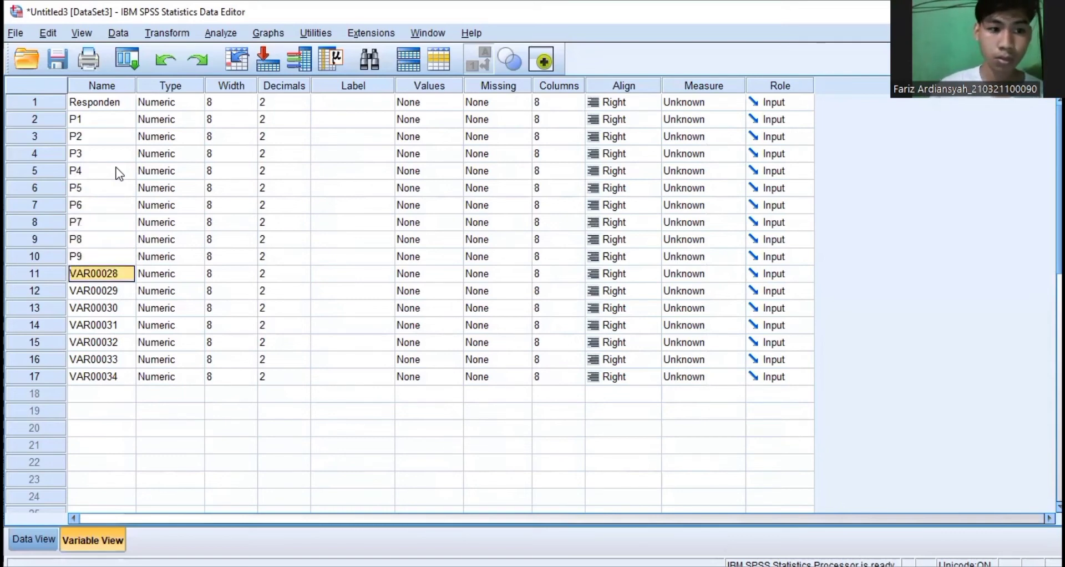
text(P10)
key(Return)
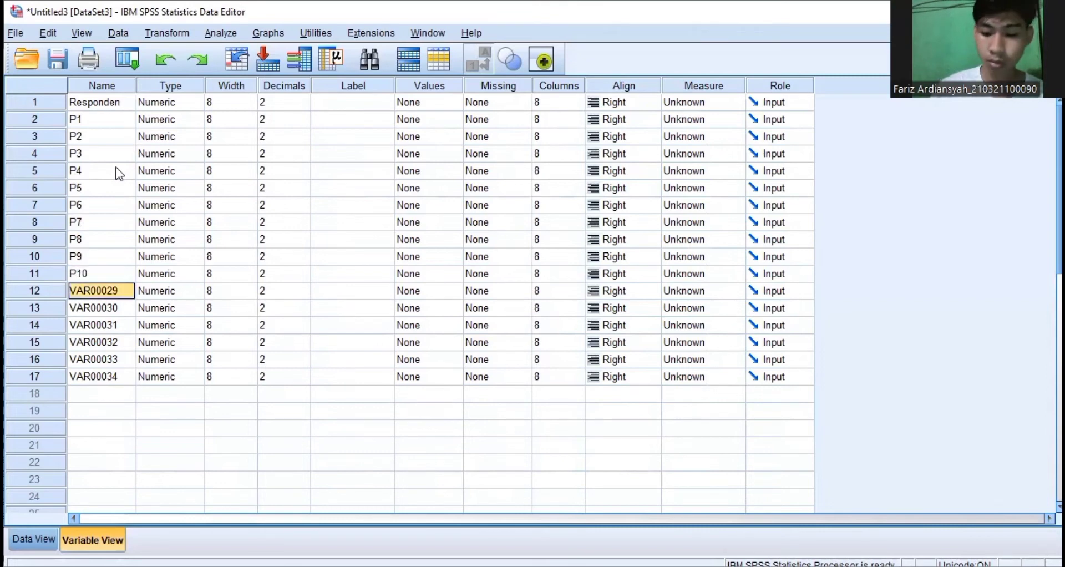
text(11)
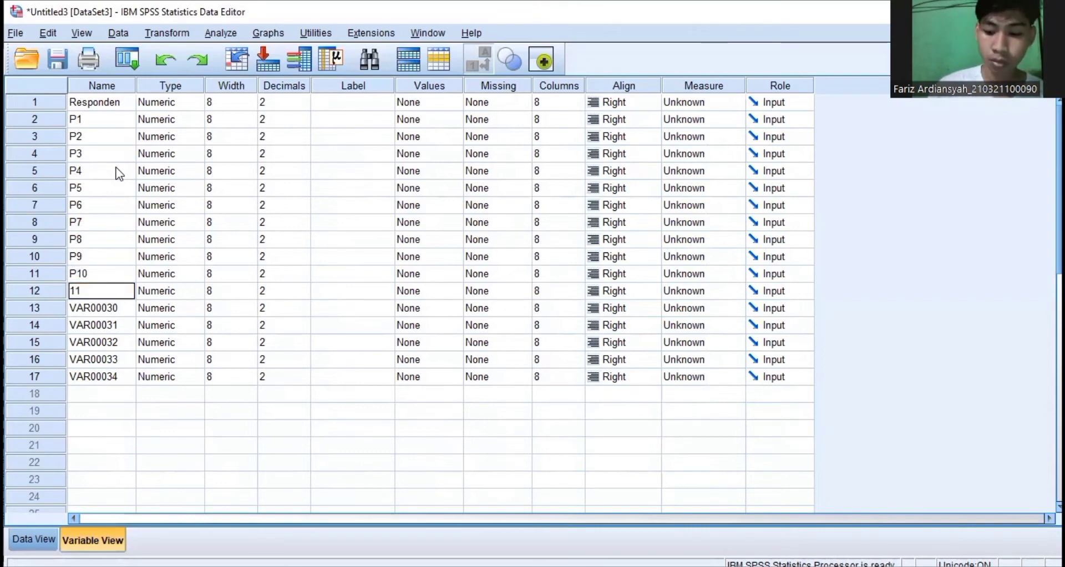
key(Return)
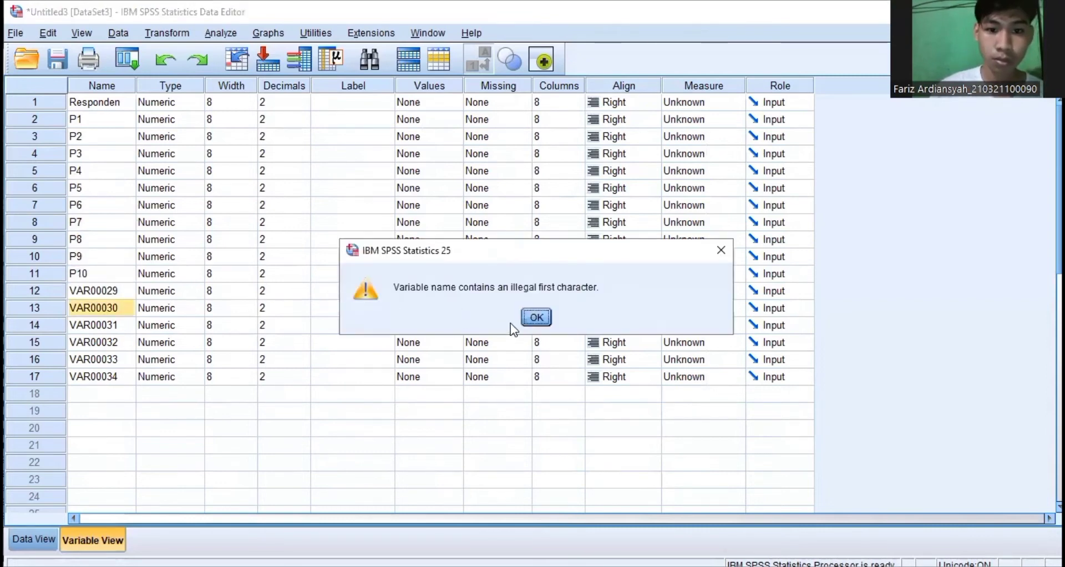
click(524, 317)
Rename the variables in rows 12 and 13 as P11 and P12.
click(94, 289)
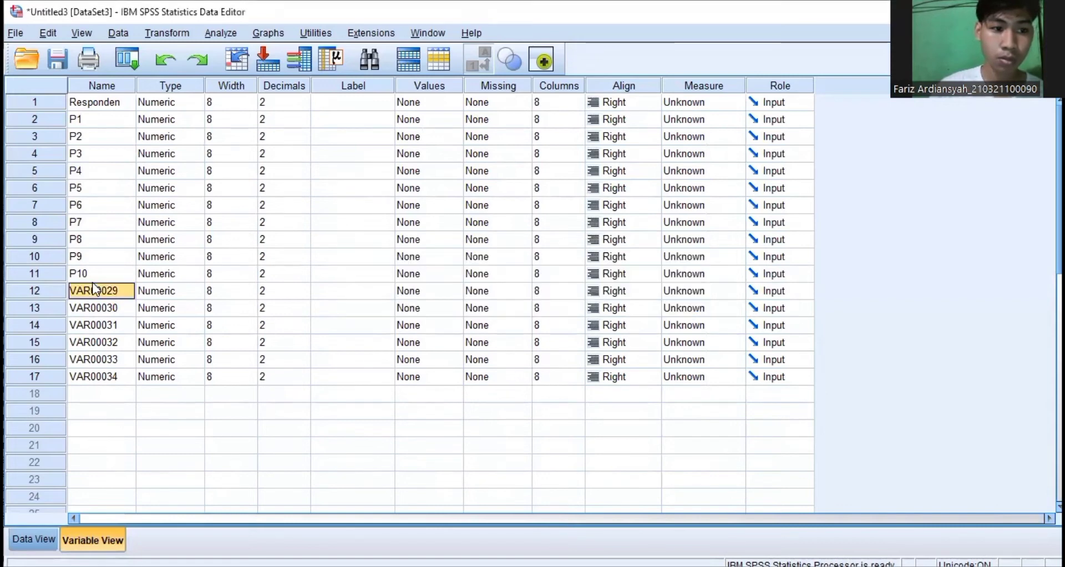
text(P11)
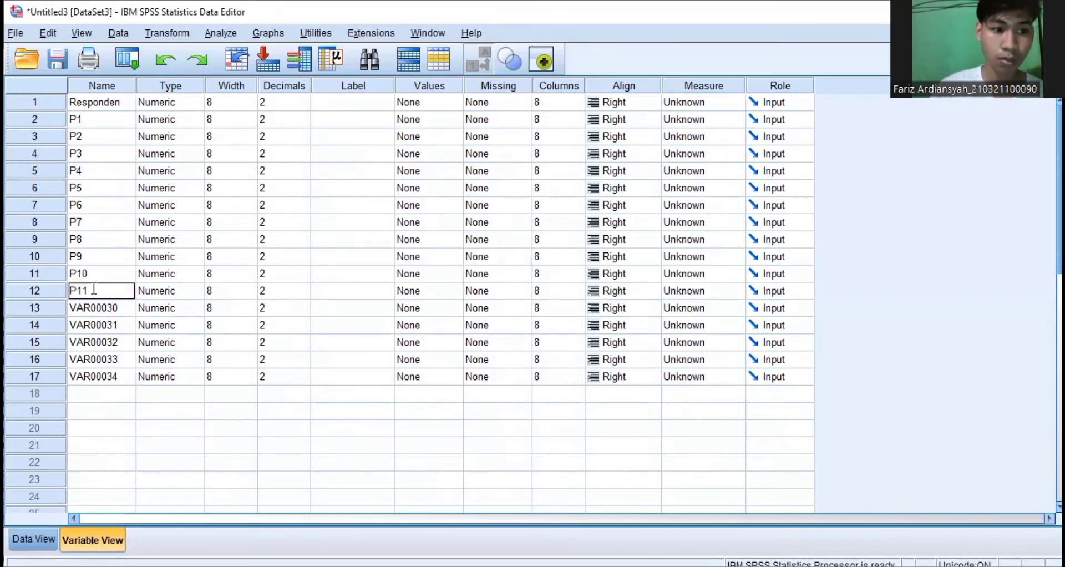
click(88, 311)
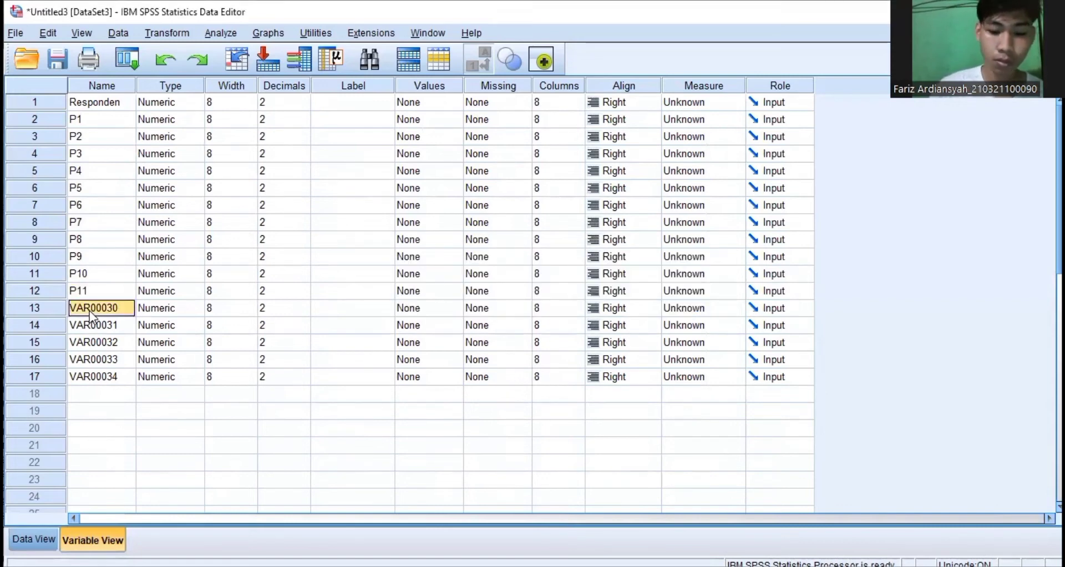
text(P12)
key(Return)
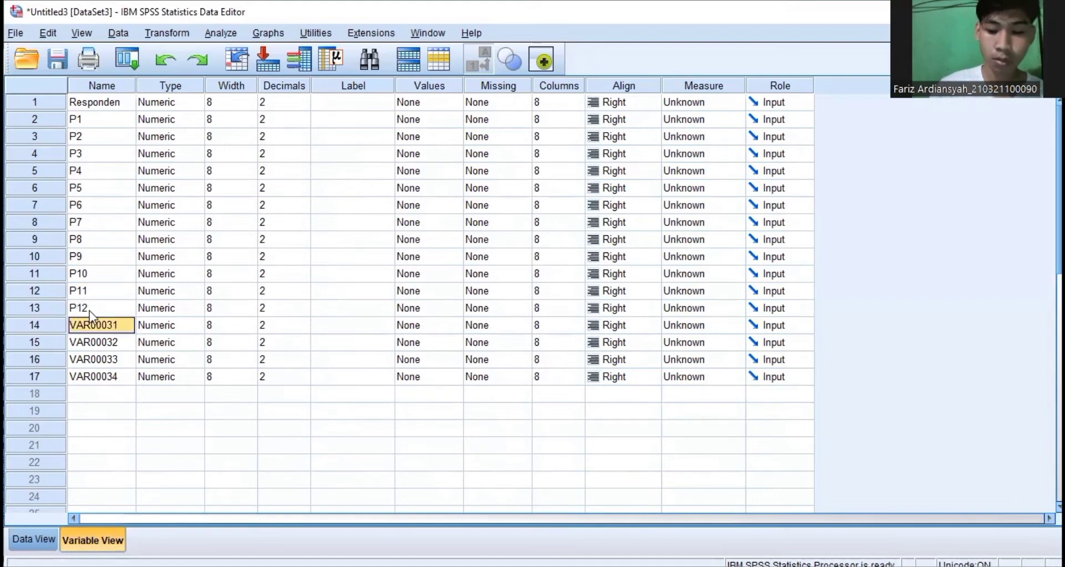
Rename the variables in rows 14 and 15 as P13 and P14.
text(P113)
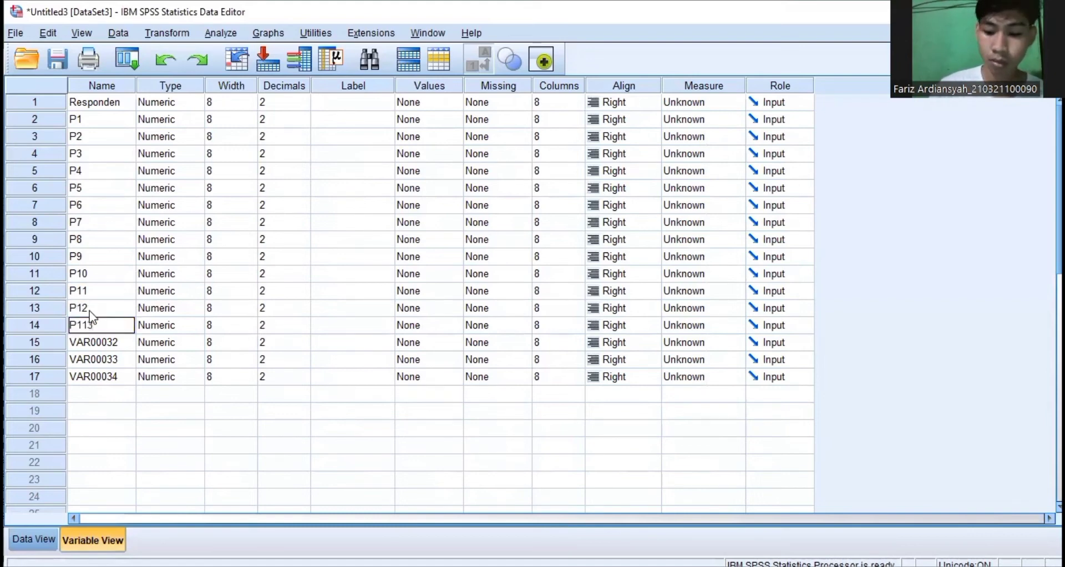
key(Return)
key(BackSpace)
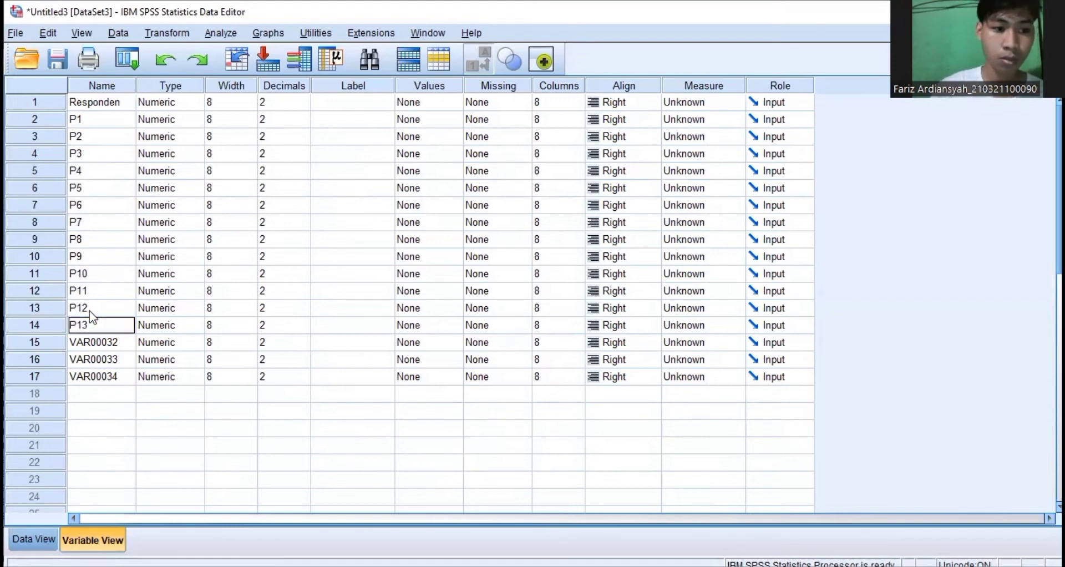
key(Return)
text(P14)
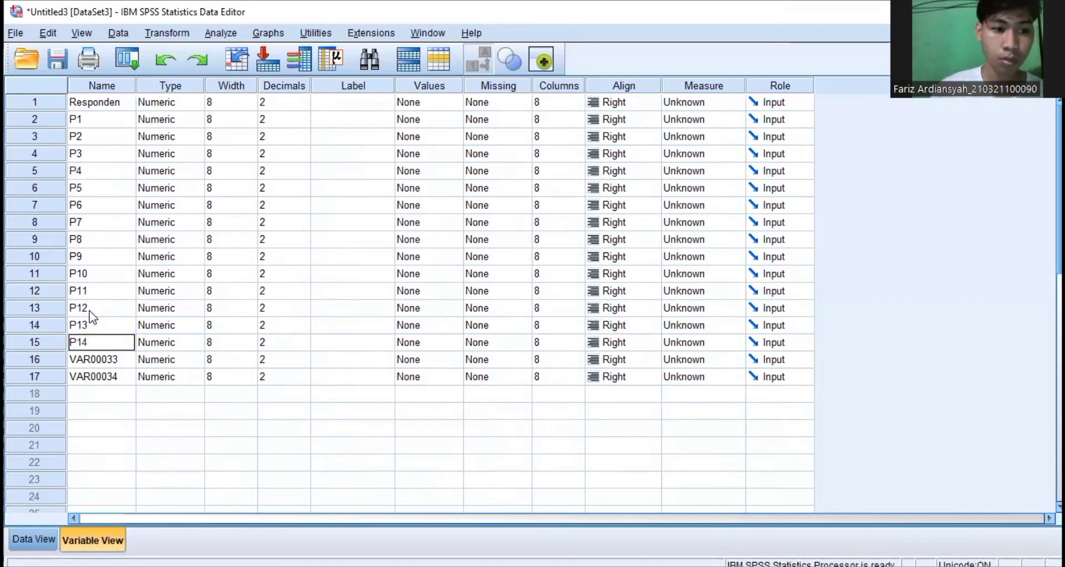
key(Return)
Rename the variables in rows 16 and 17 as P15 and P16.
text(P1)
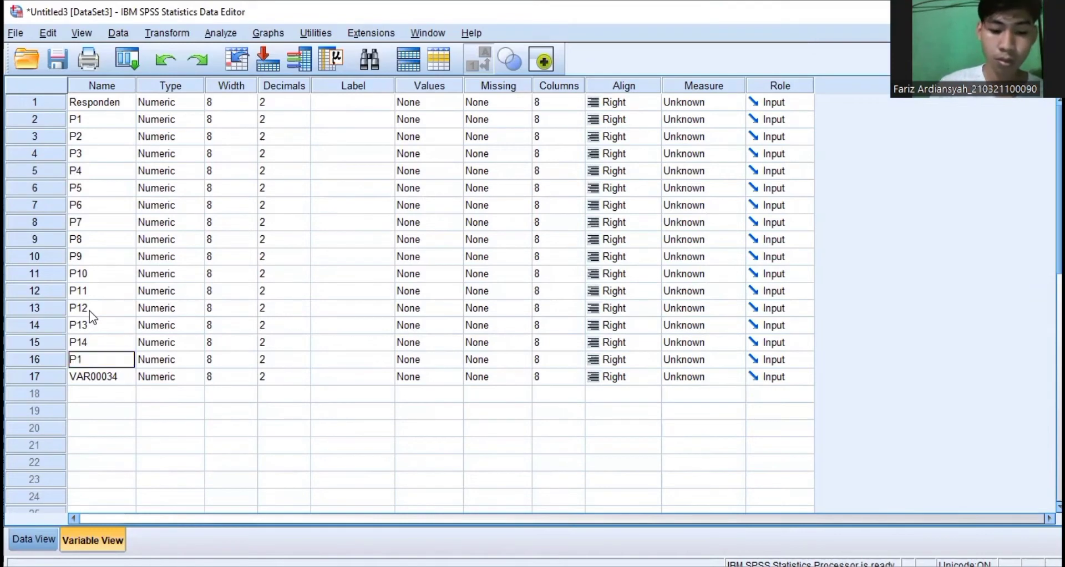
text(5)
key(Return)
text(P16)
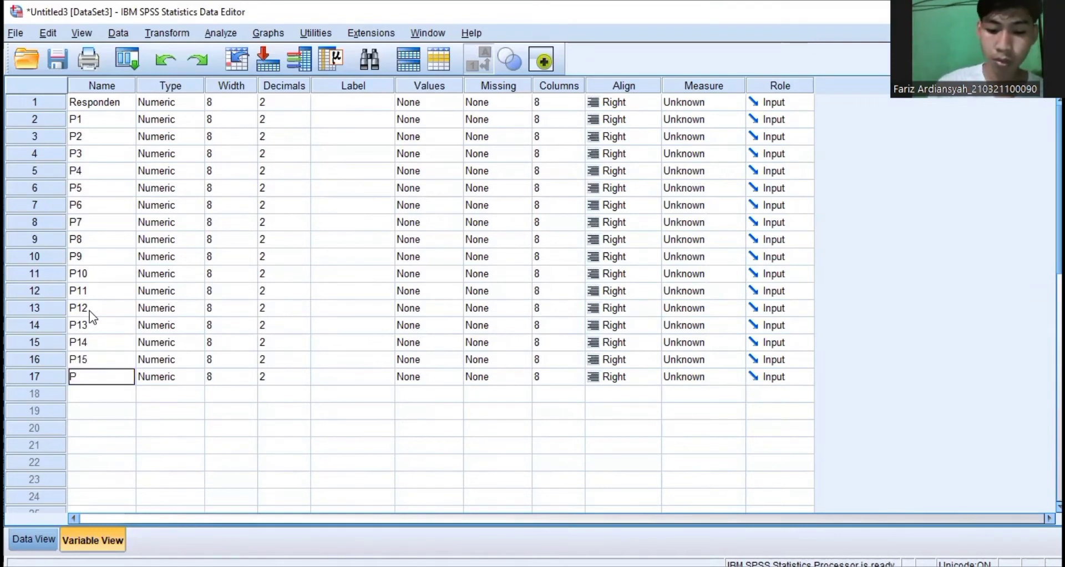
click(194, 416)
click(198, 410)
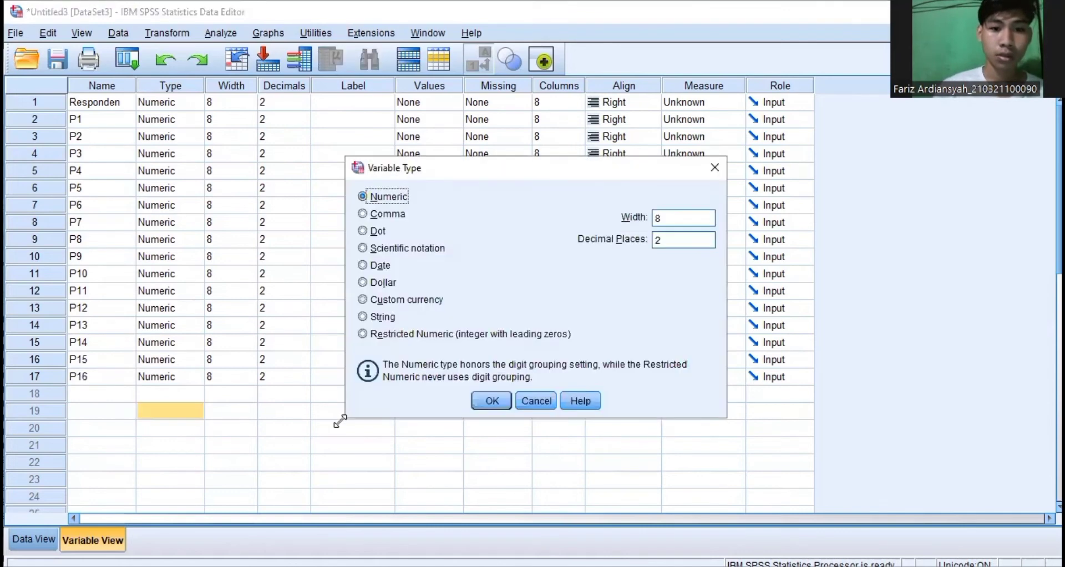
click(715, 166)
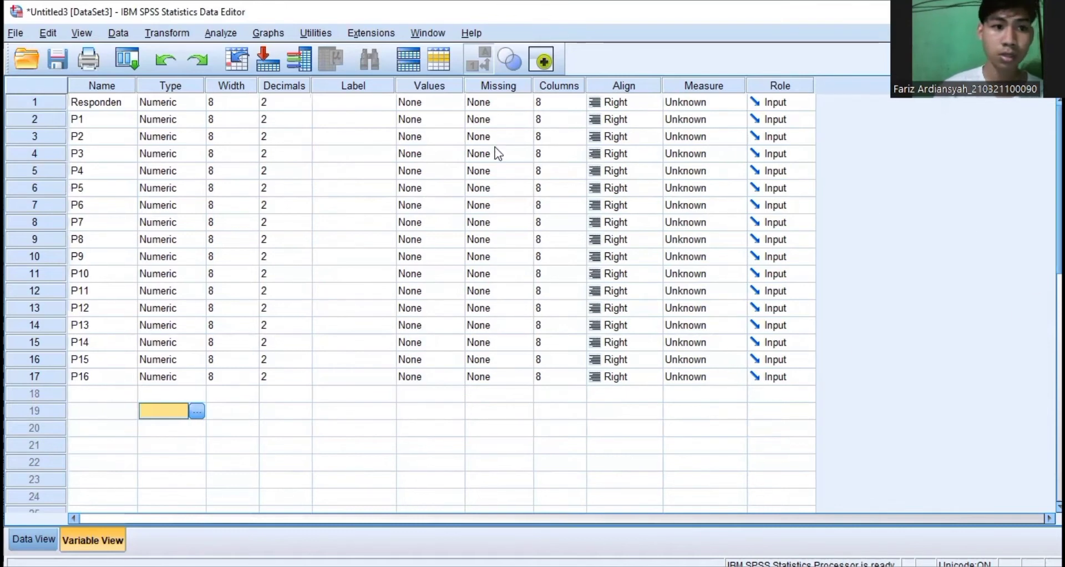
Set the decimals to 0 for the variables Responden and P1 through P4.
click(284, 101)
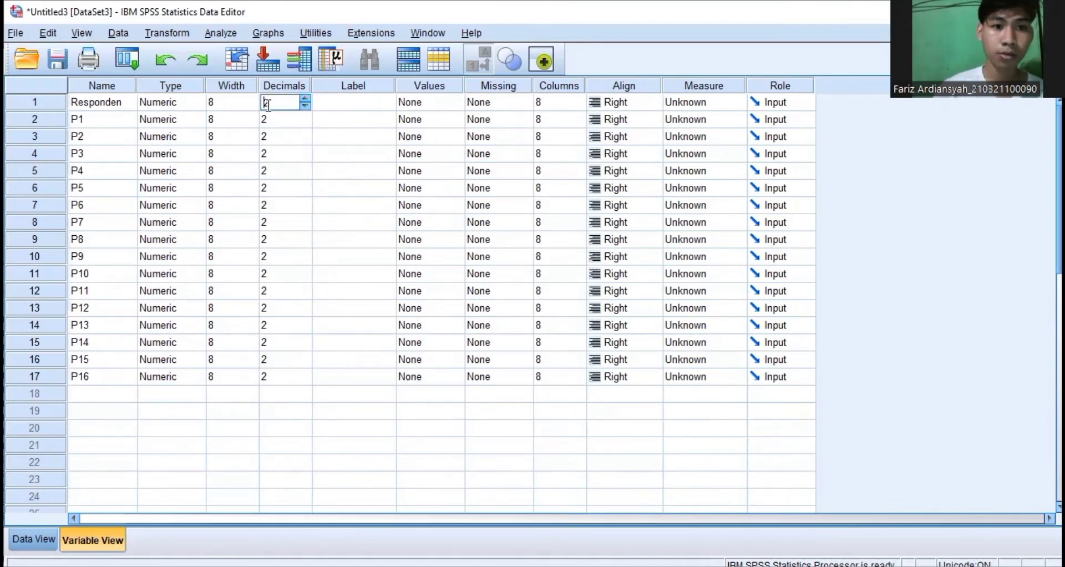
double_click(268, 103)
text(0)
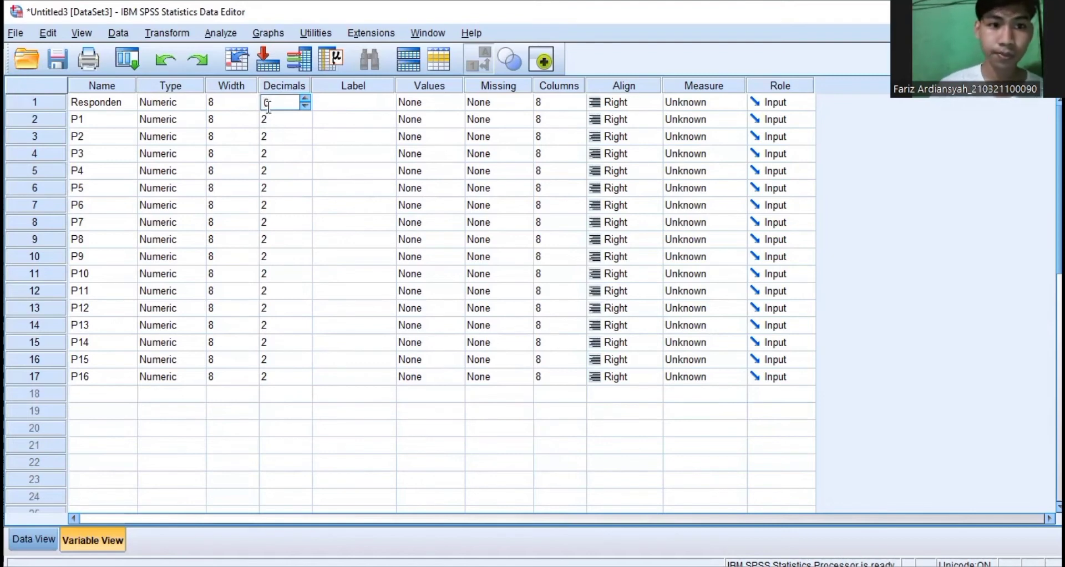
double_click(267, 119)
text(0)
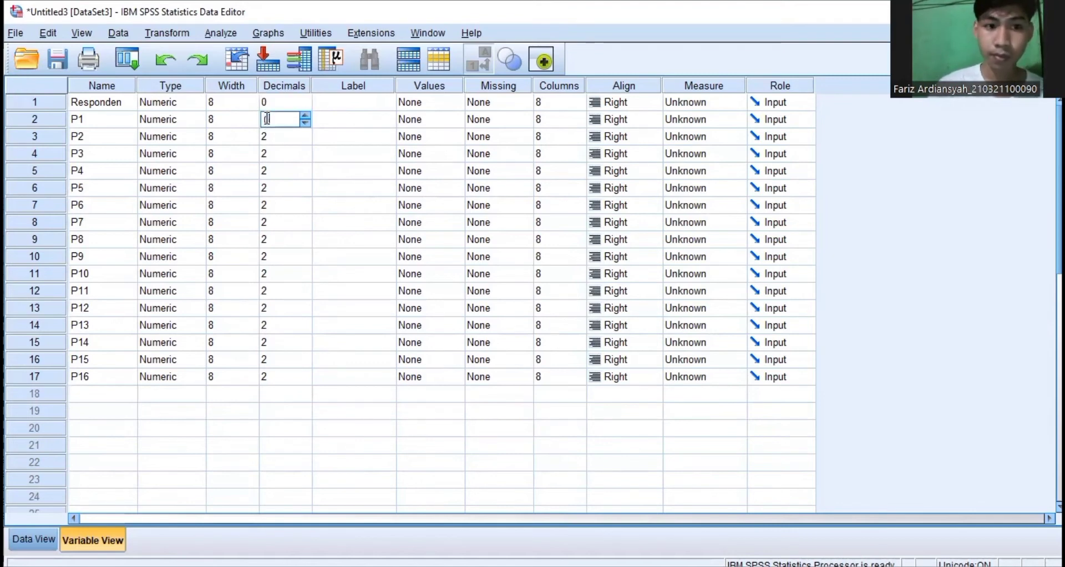
double_click(267, 136)
text(0)
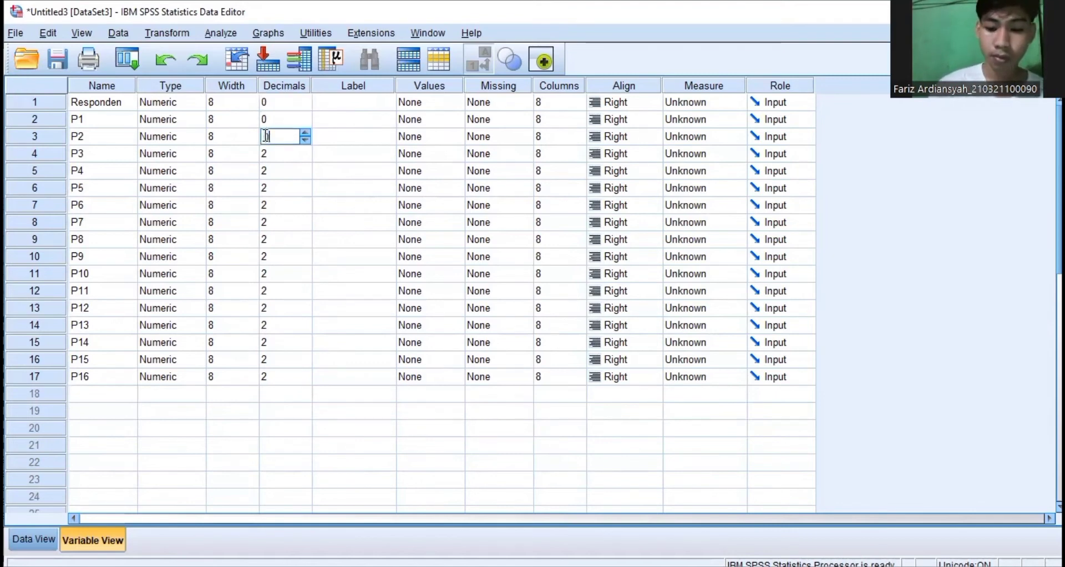
double_click(267, 154)
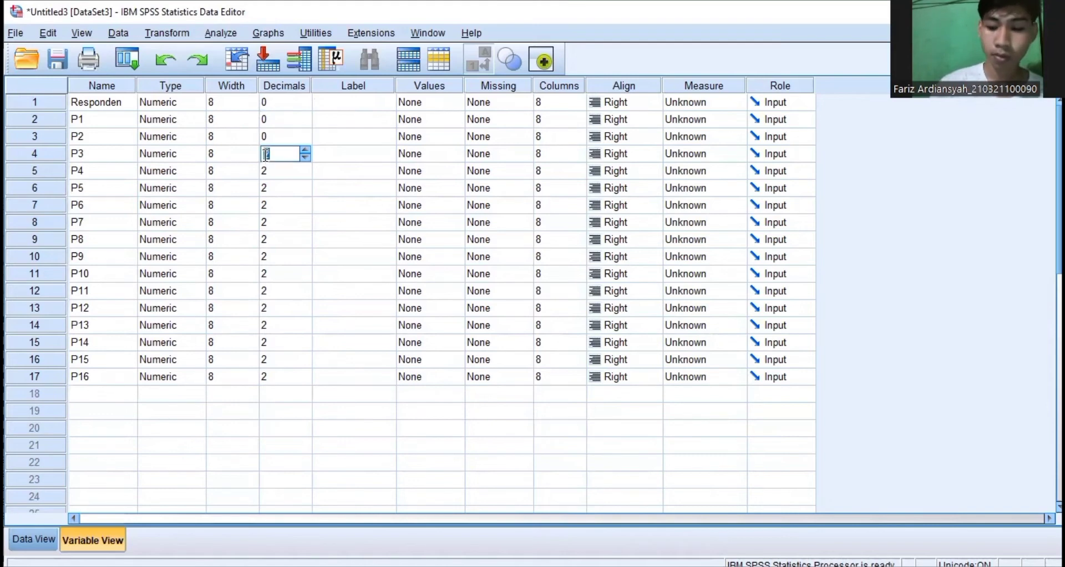
text(0)
double_click(267, 171)
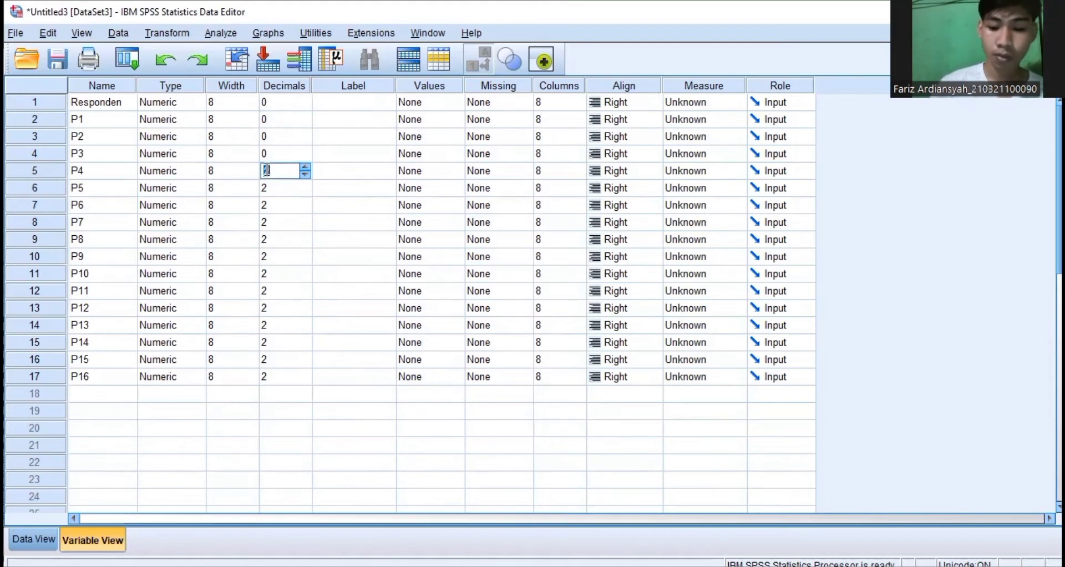
text(0)
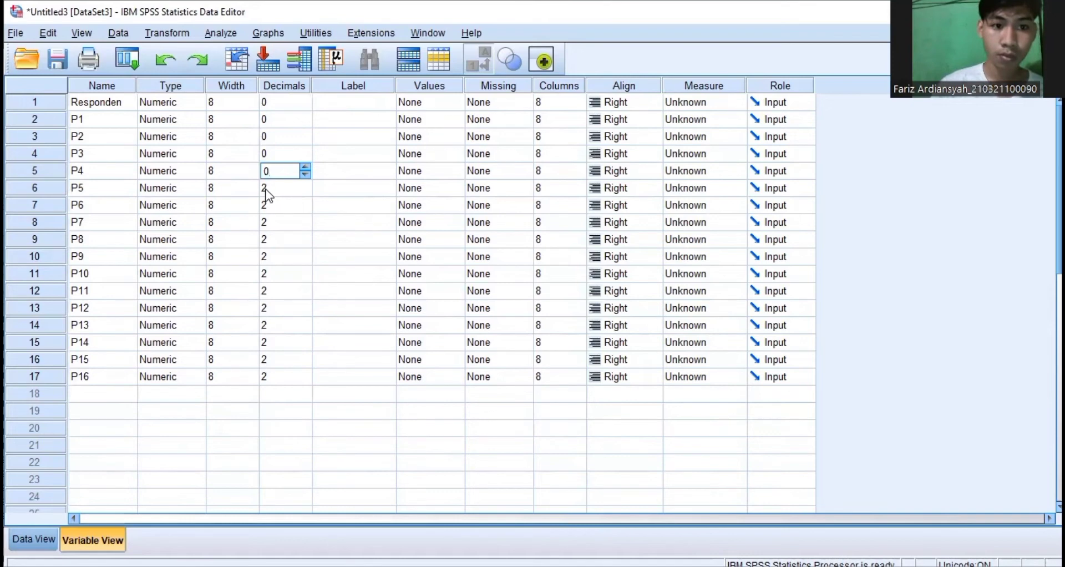
Set the decimals to 0 for the variables P5 through P9.
double_click(267, 188)
text(0)
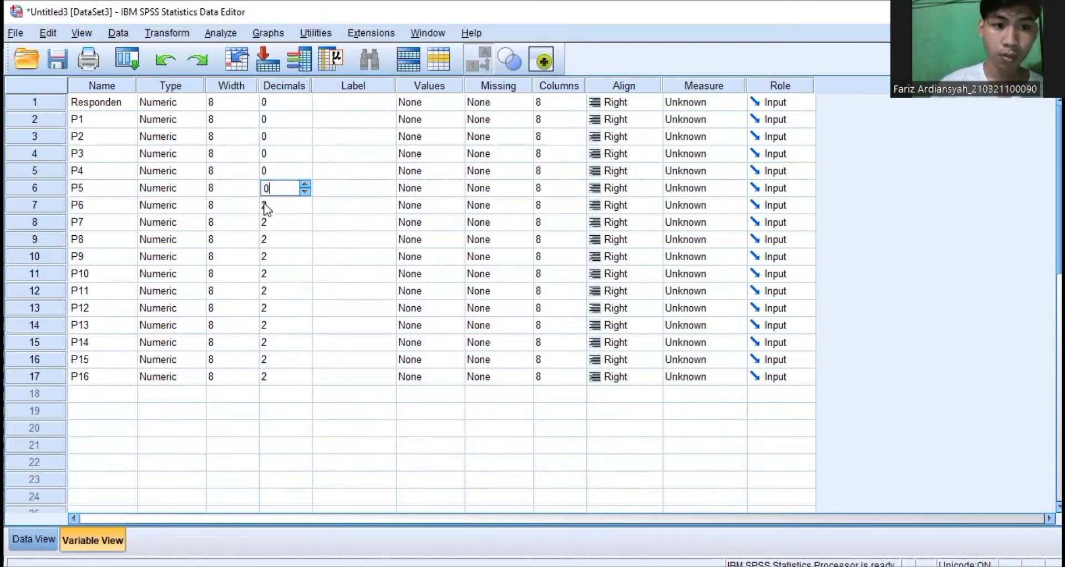
double_click(267, 205)
text(0)
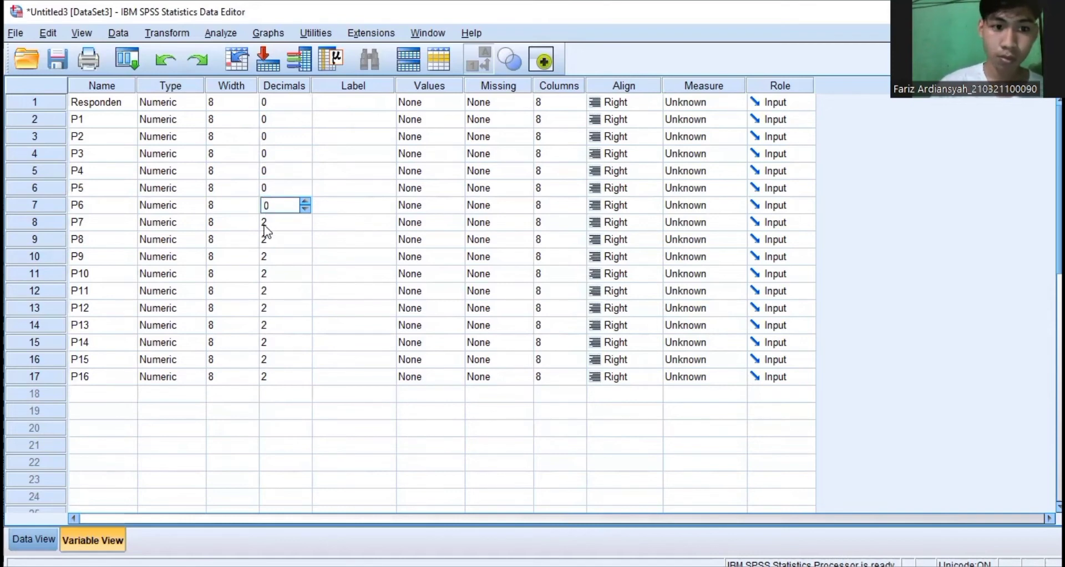
double_click(266, 222)
text(0)
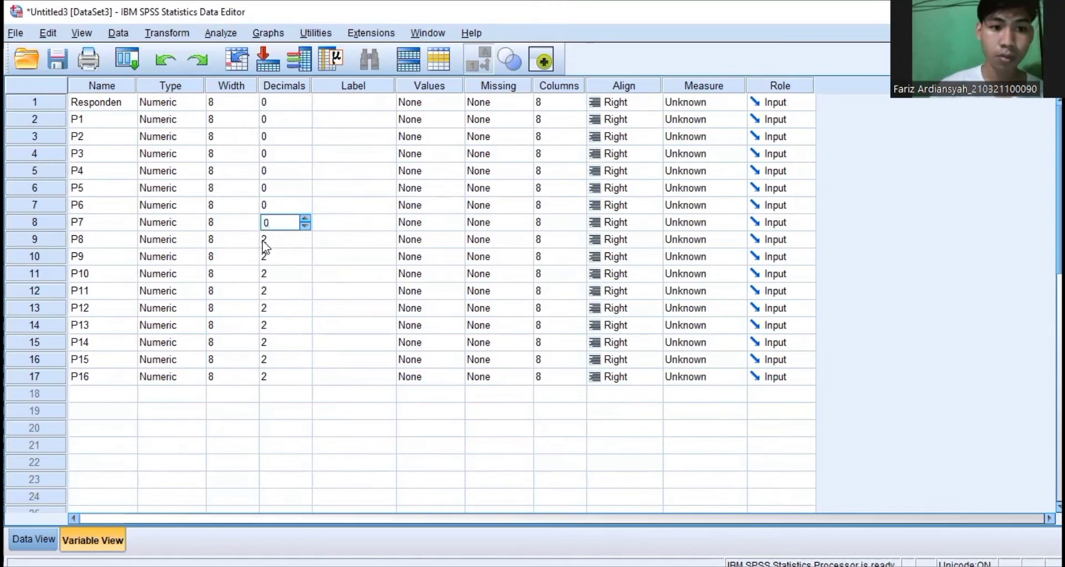
double_click(267, 240)
text(0)
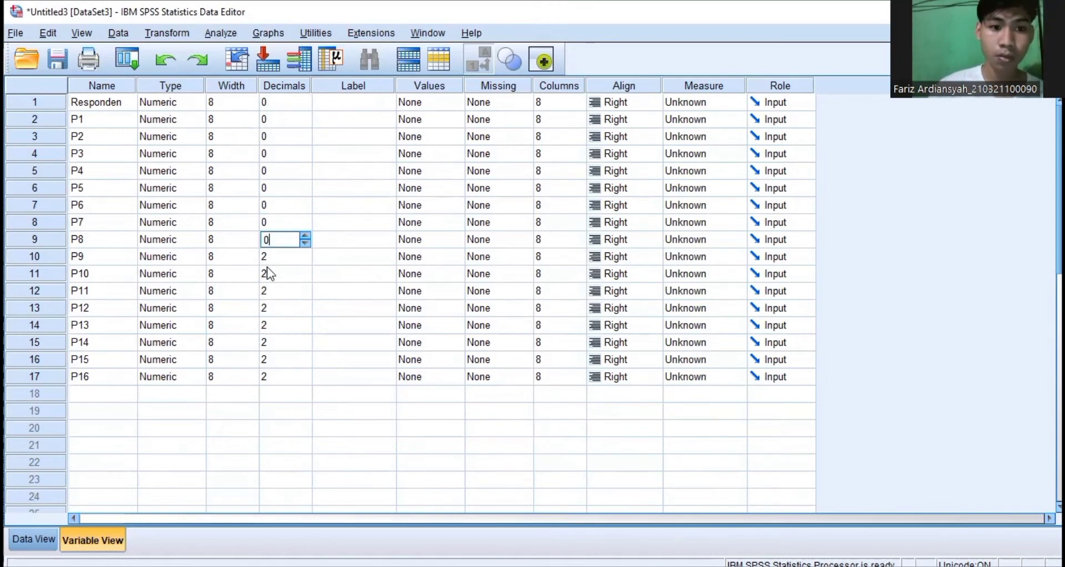
double_click(266, 257)
text(0)
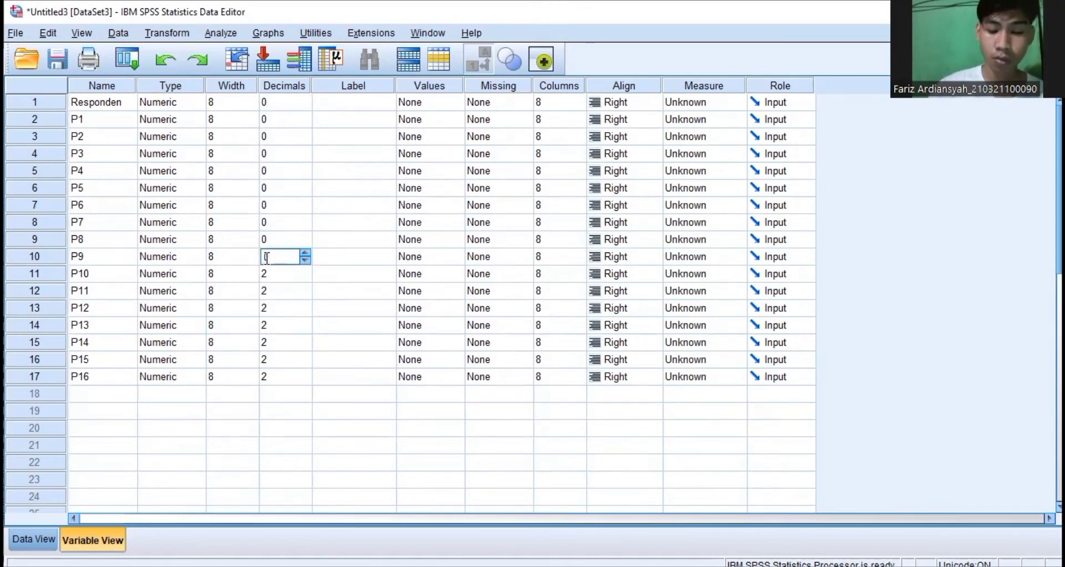
Set the decimals to 0 for the variables P10 through P13.
double_click(267, 272)
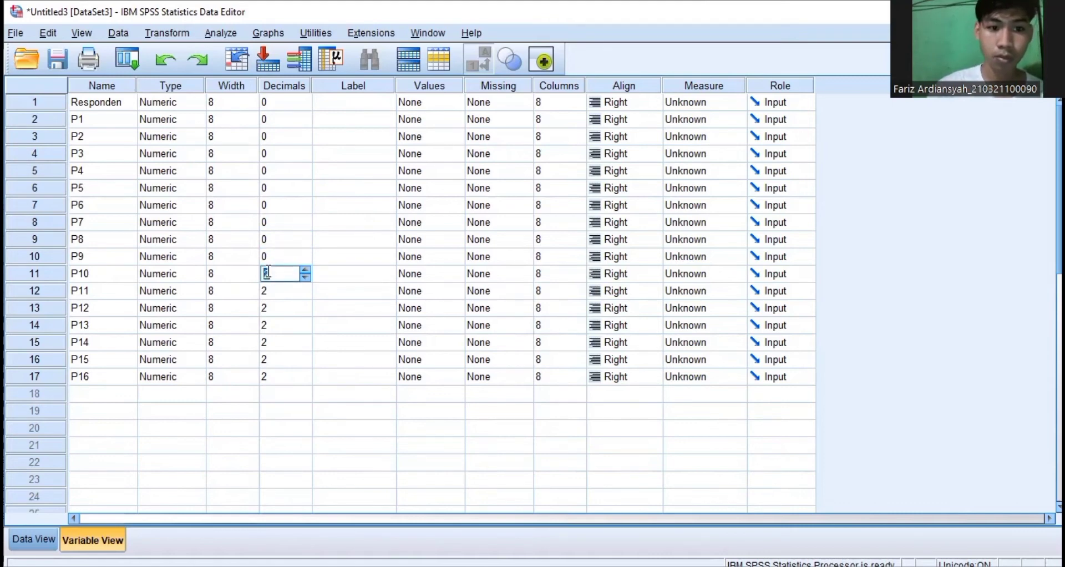
text(0)
double_click(265, 290)
text(0)
double_click(265, 309)
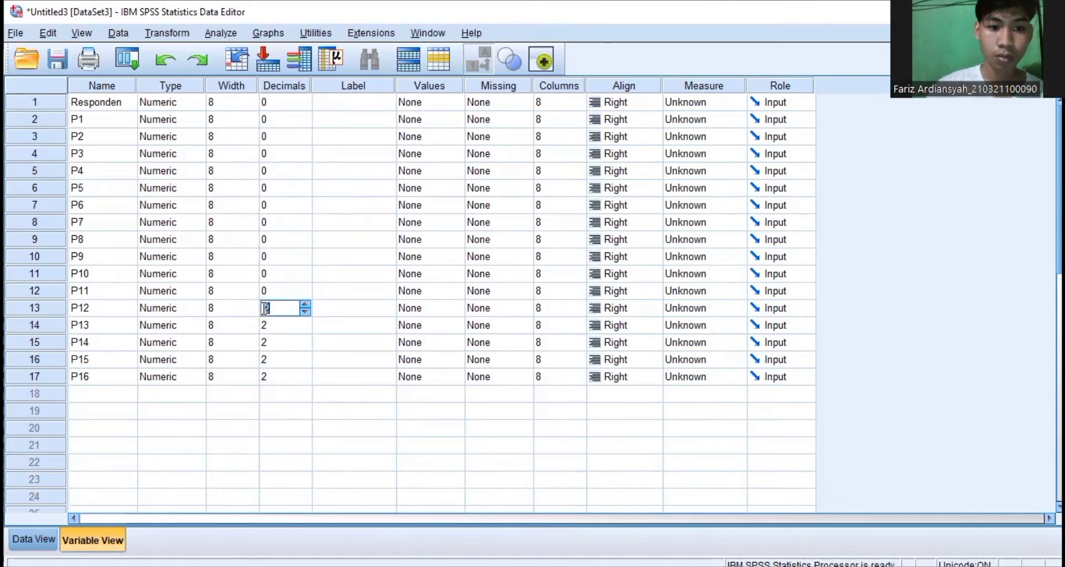
text(0)
double_click(265, 329)
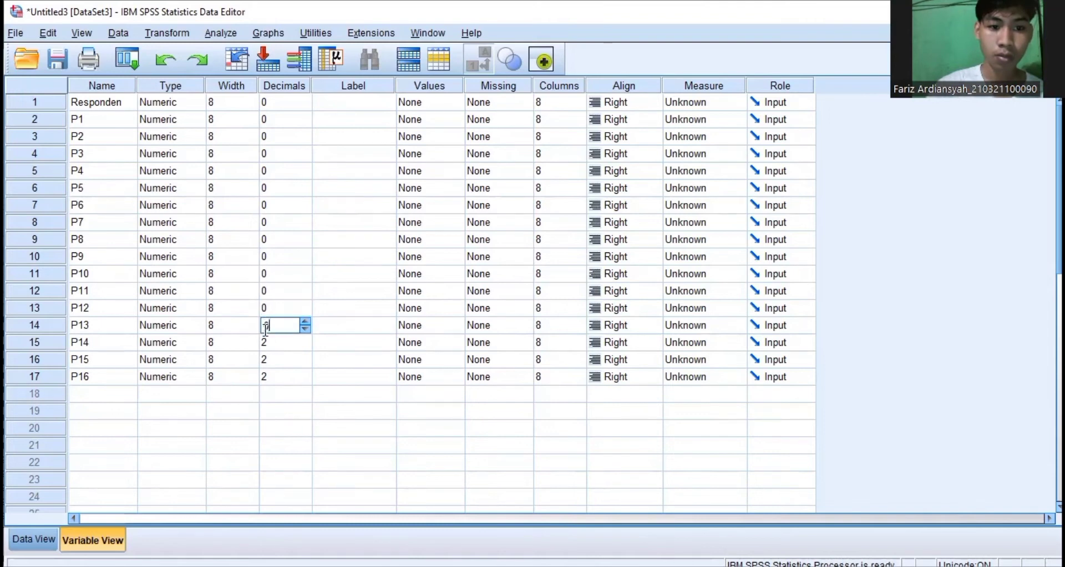
text(0)
Set the decimals to 0 for the variables P14, P15 and P16.
double_click(265, 346)
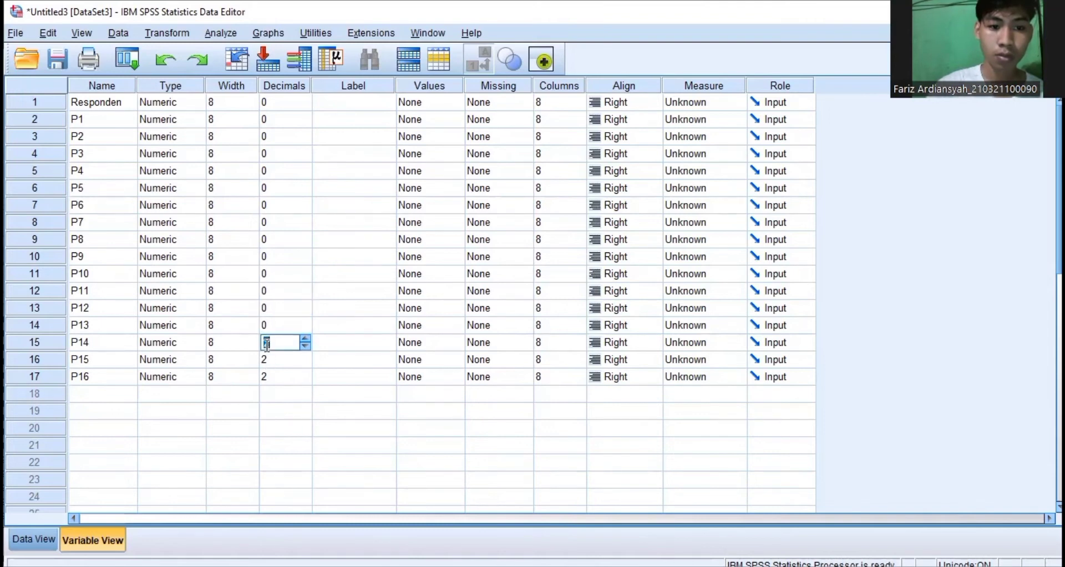
text(0)
double_click(266, 361)
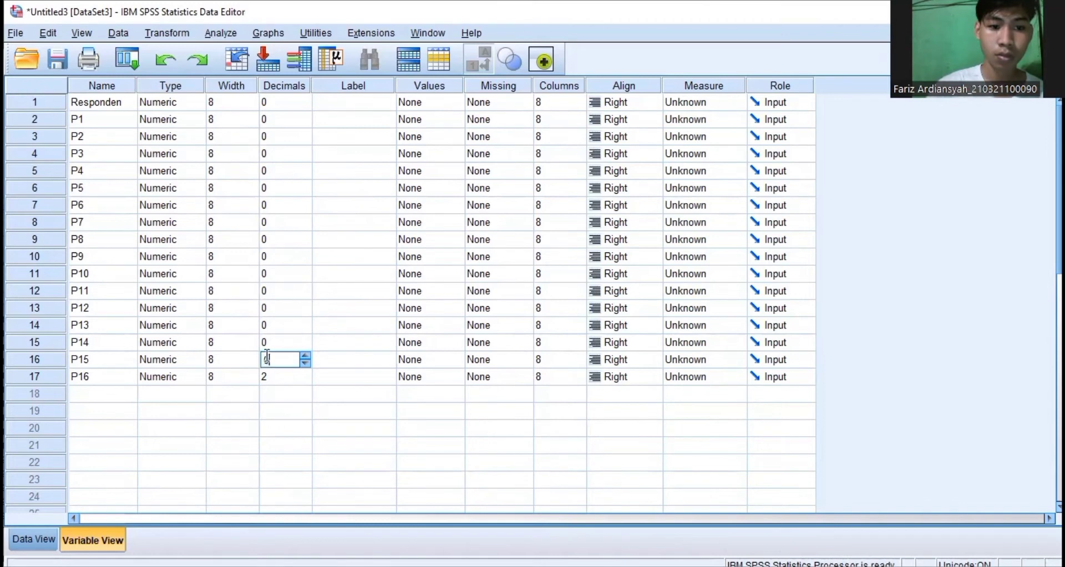
text(0)
double_click(267, 375)
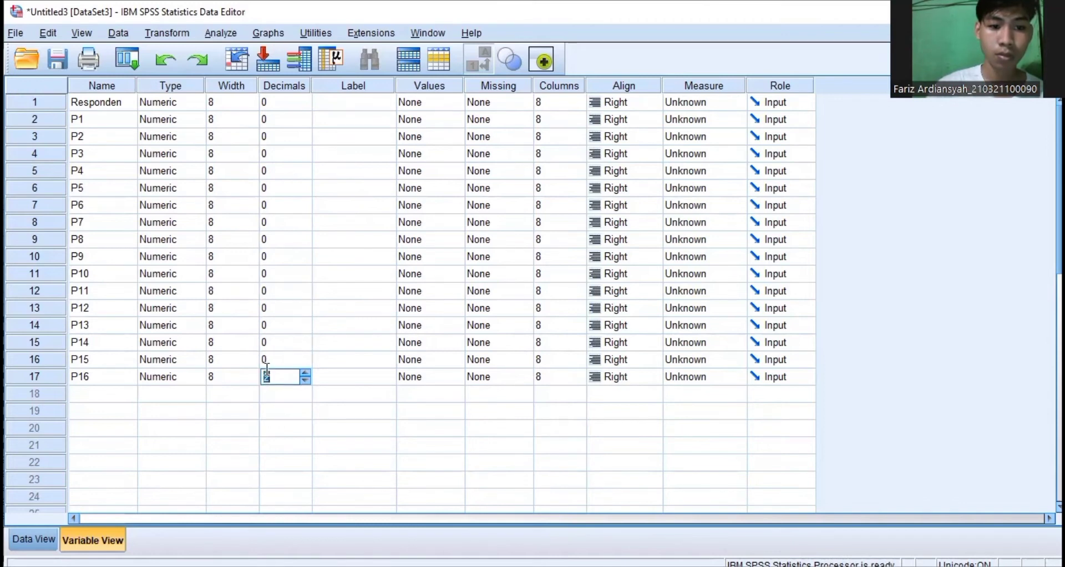
text(0)
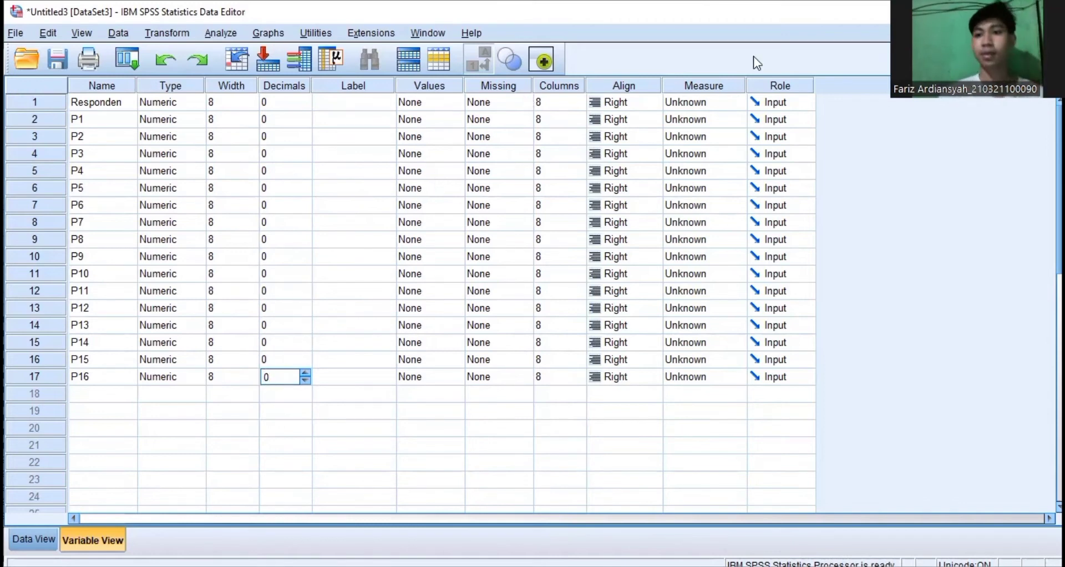
scroll(438, 222, down, 3)
scroll(438, 222, up, 3)
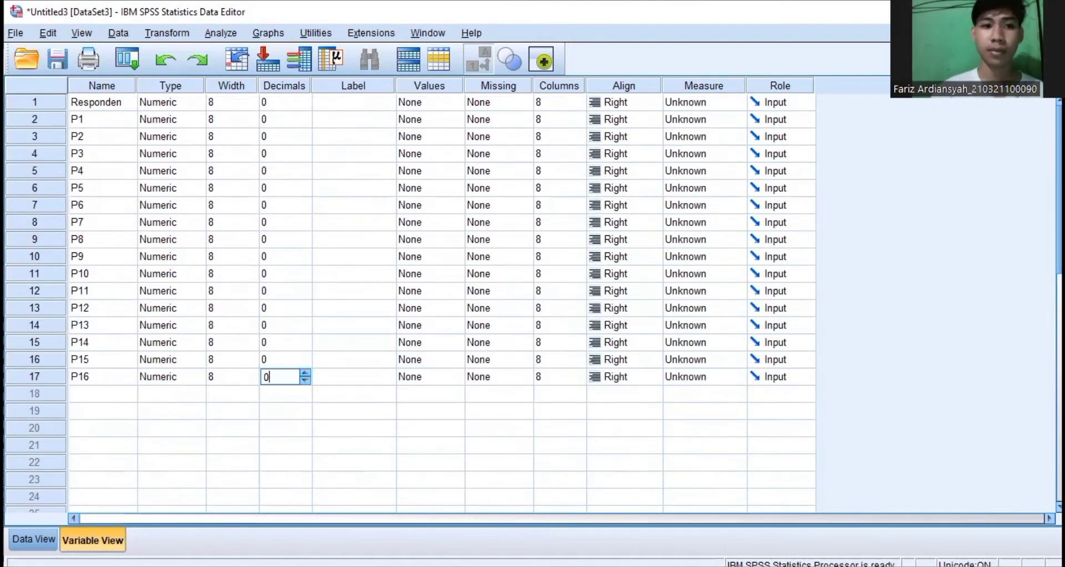
Return to the respondents' data values and start saving the dataset.
click(25, 539)
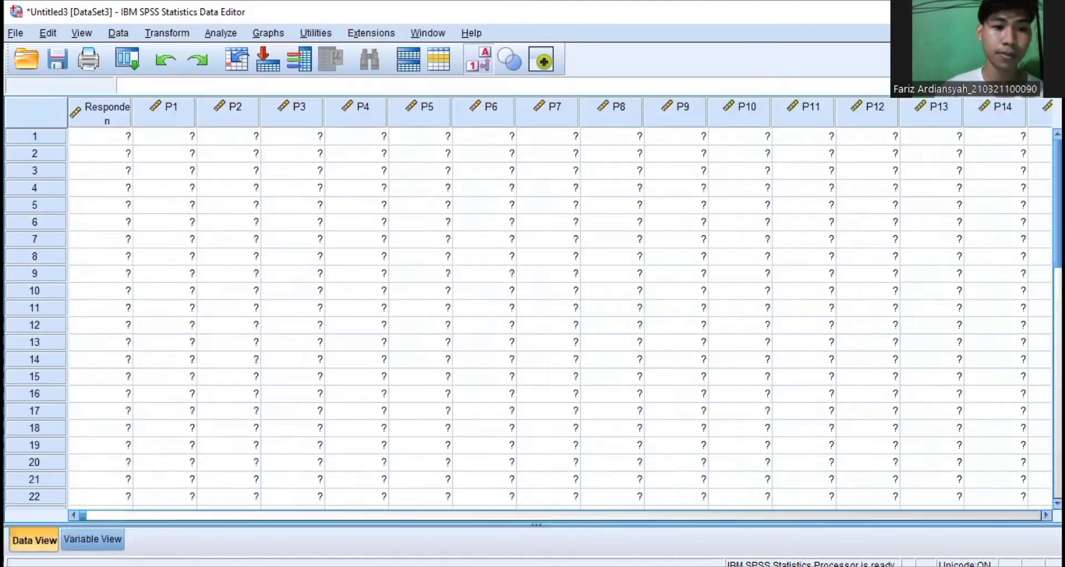
click(68, 67)
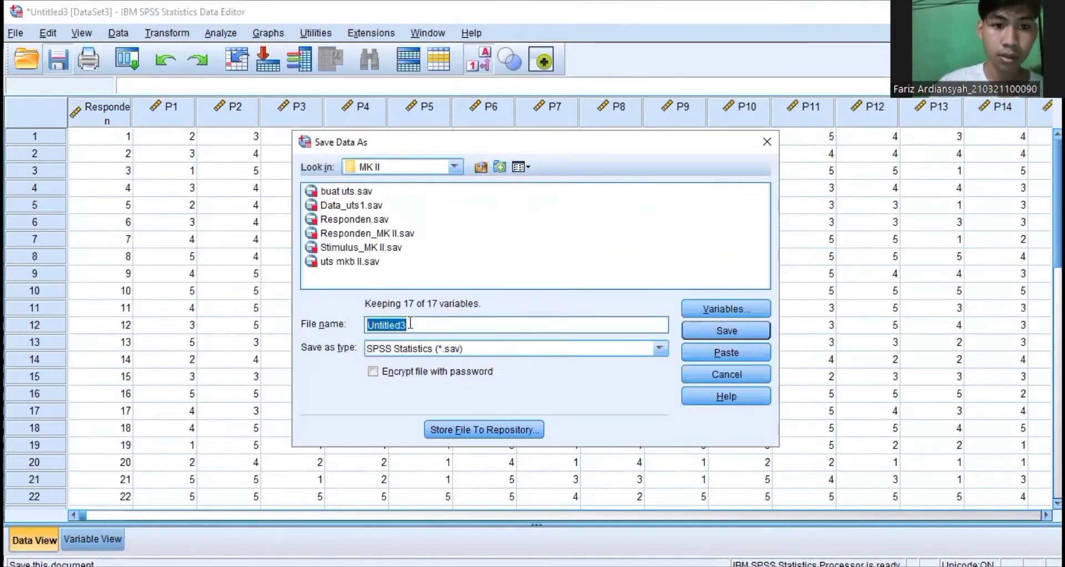
text(UT)
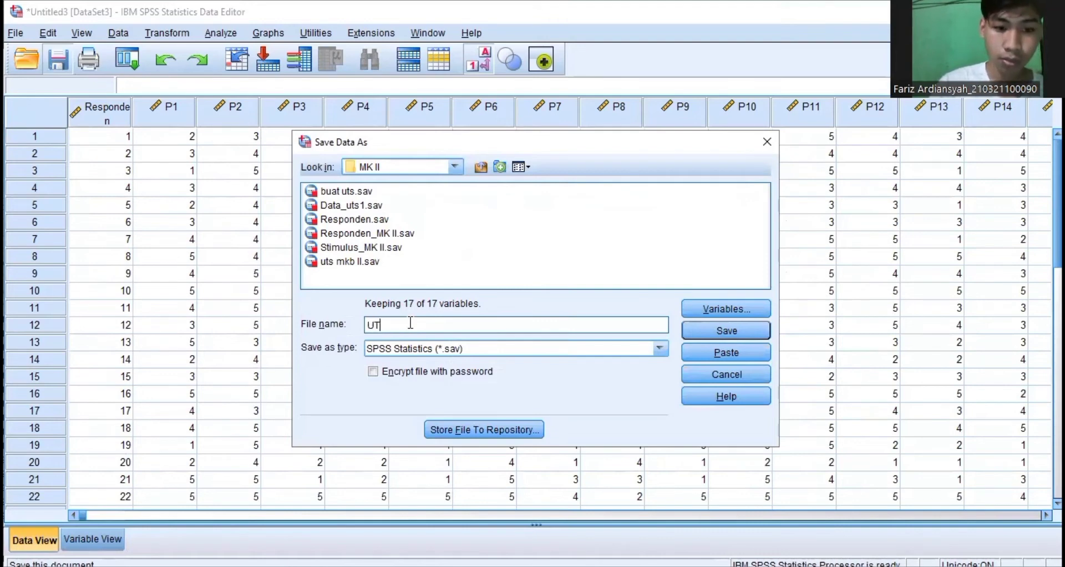
key(BackSpace)
key(BackSpace)
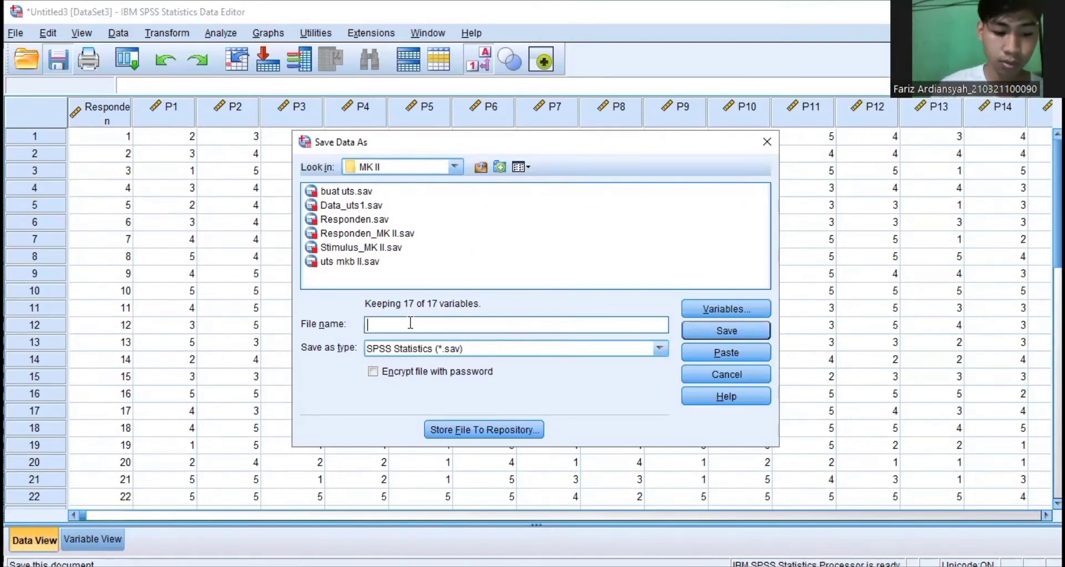
text(u)
text(ts)
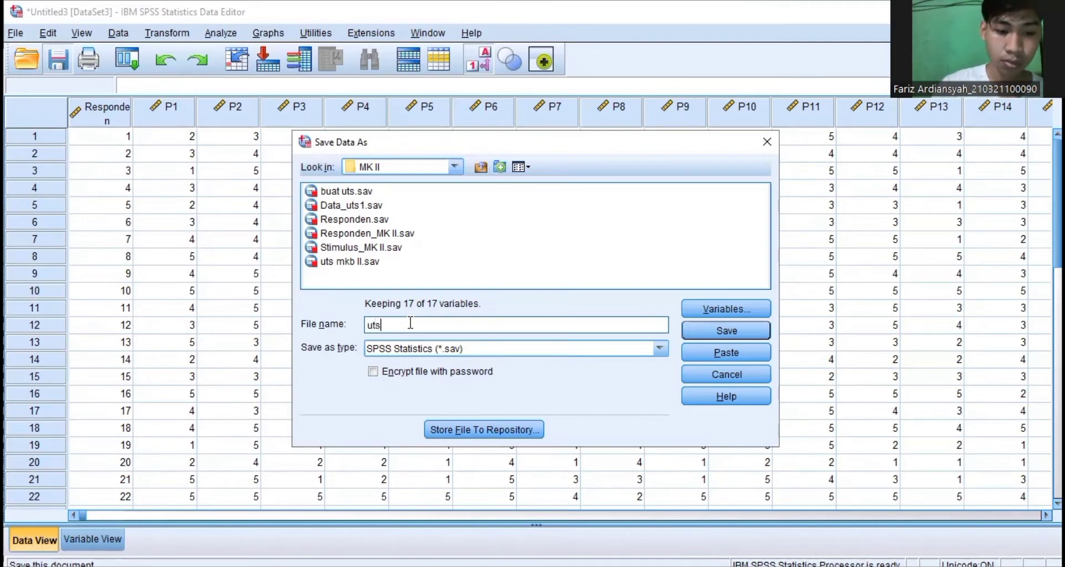
text( mkii)
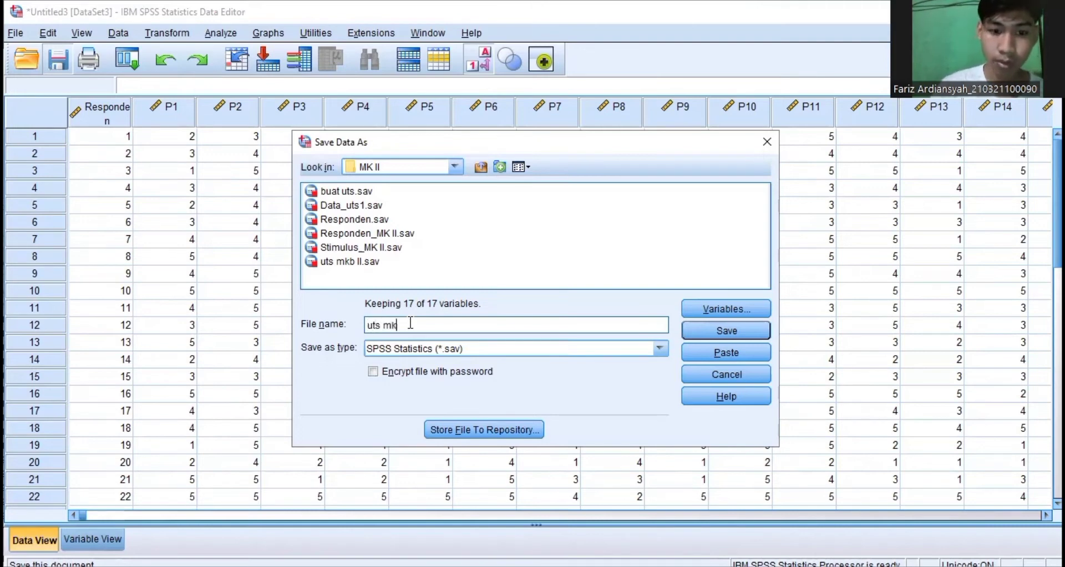
key(BackSpace)
key(BackSpace)
key(BackSpace)
key(BackSpace)
key(BackSpace)
key(BackSpace)
key(BackSpace)
key(BackSpace)
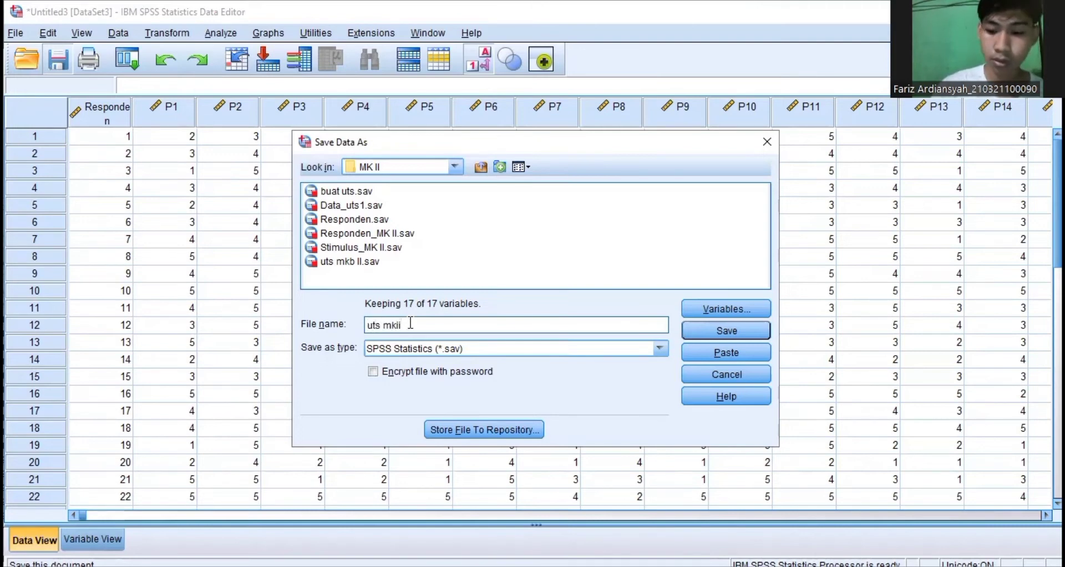
Save the respondents' dataset as "responden mkb II" in the MK II folder.
text(respo)
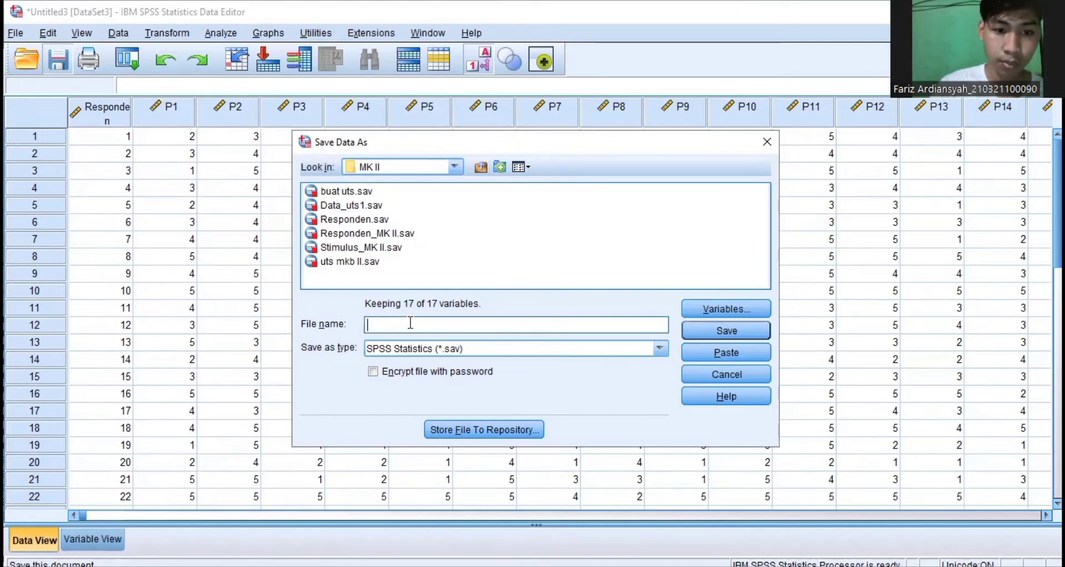
text(nden)
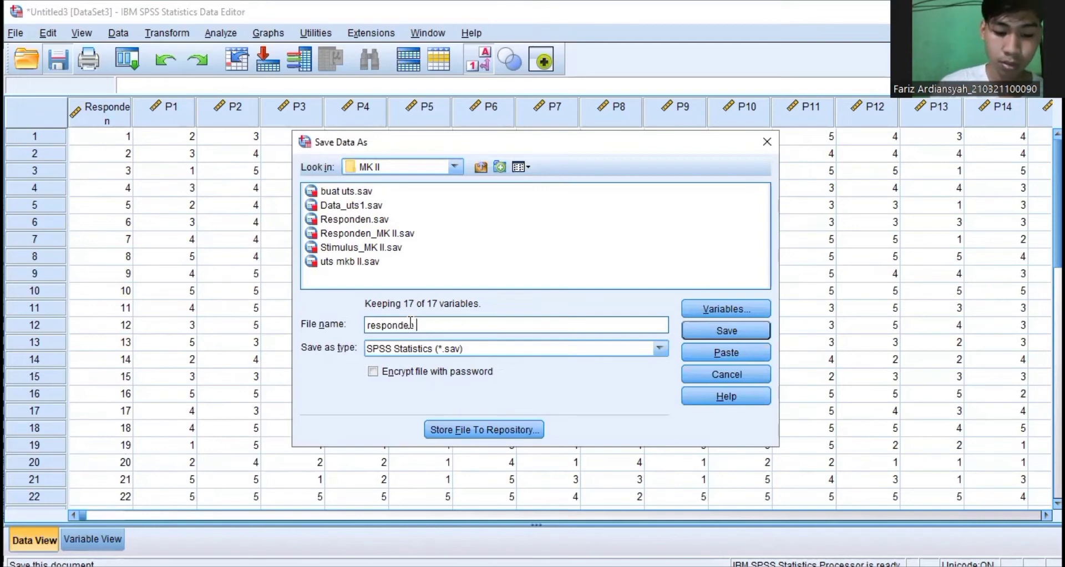
text( mkb)
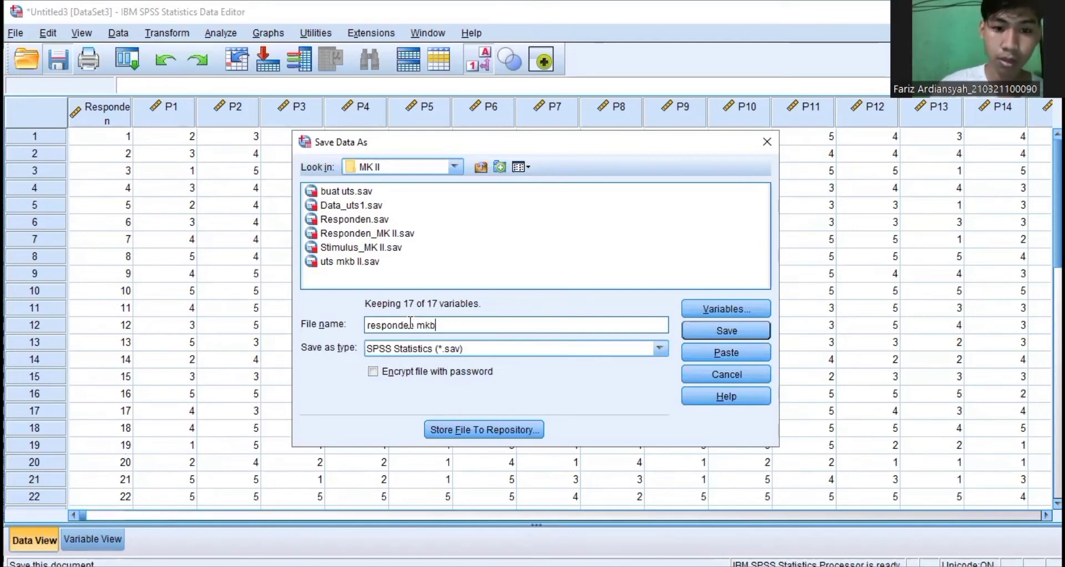
text(l)
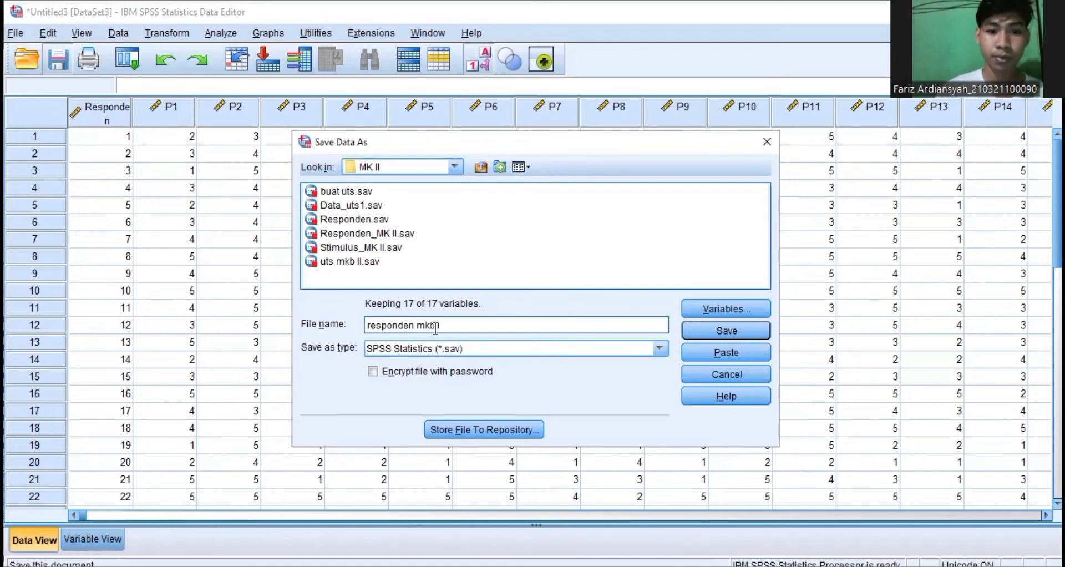
text(II)
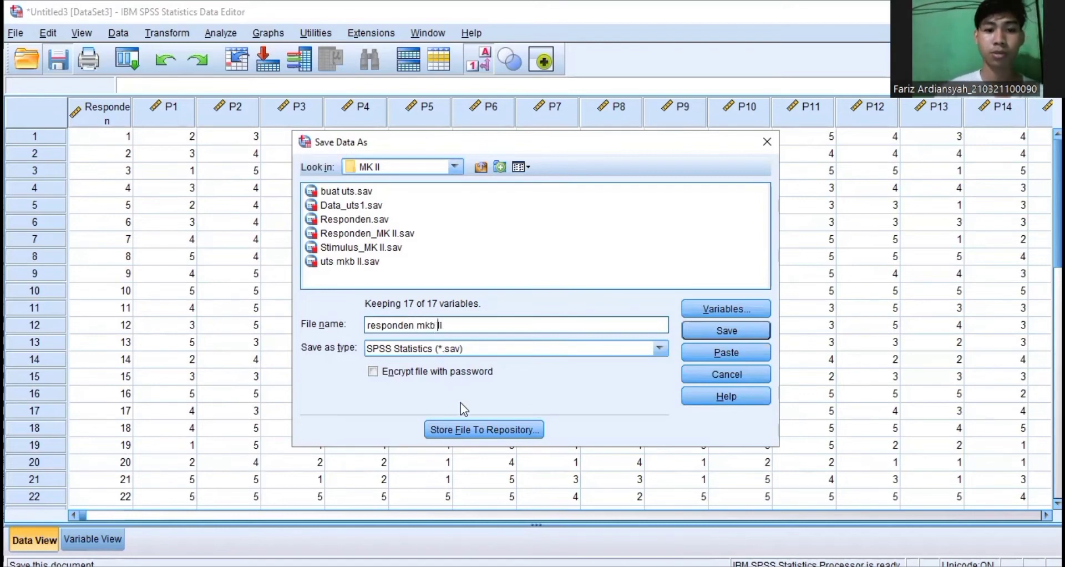
click(706, 331)
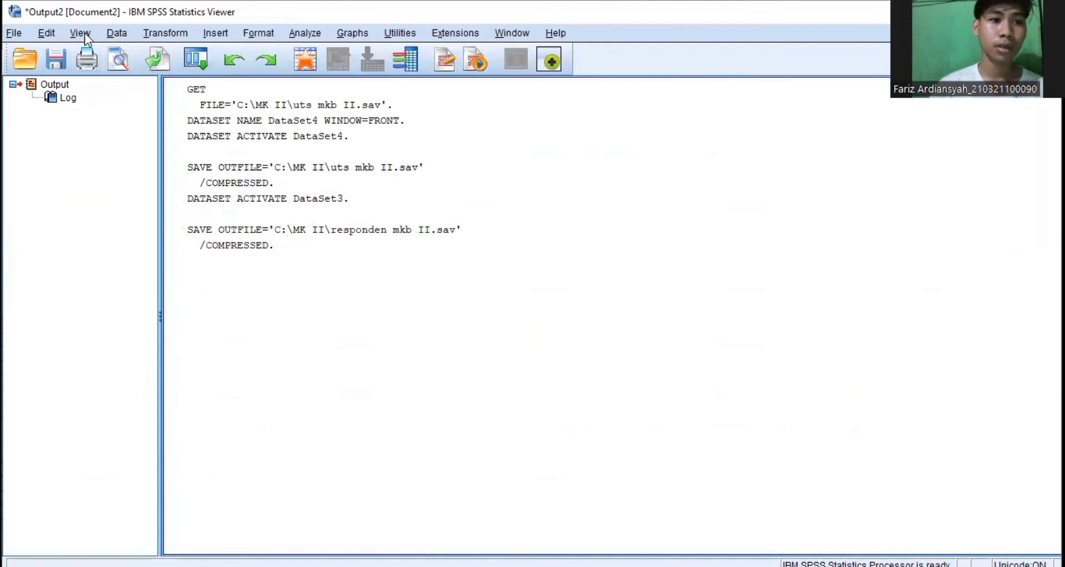
click(118, 34)
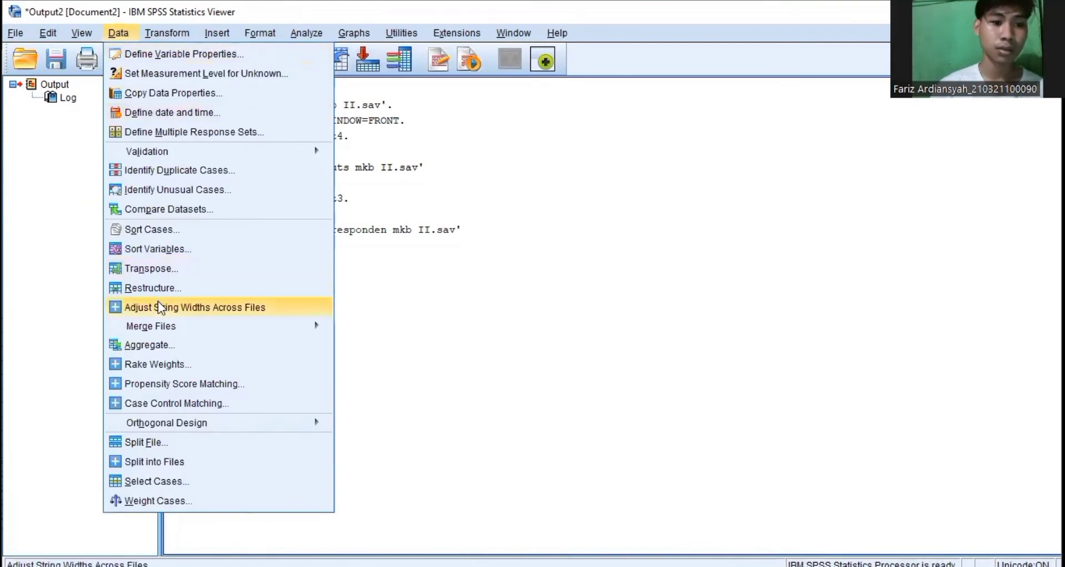
mouse_move(158, 425)
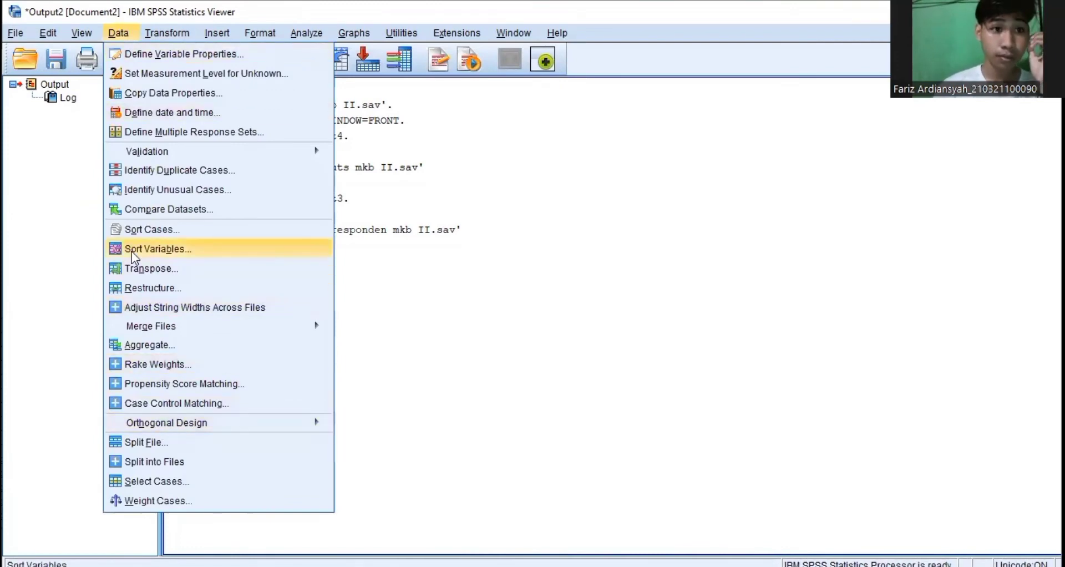
mouse_move(207, 37)
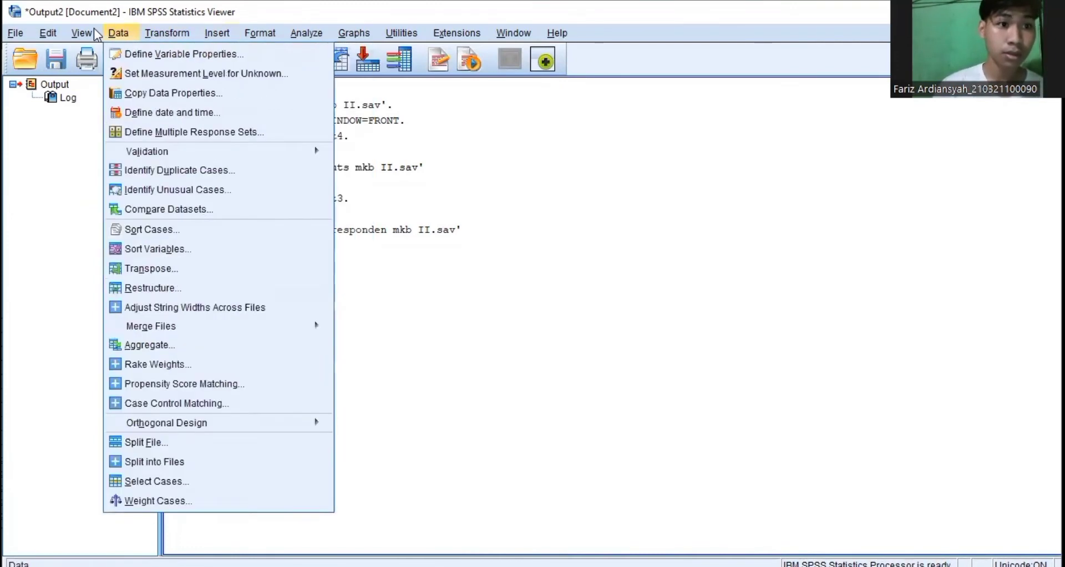
mouse_move(59, 32)
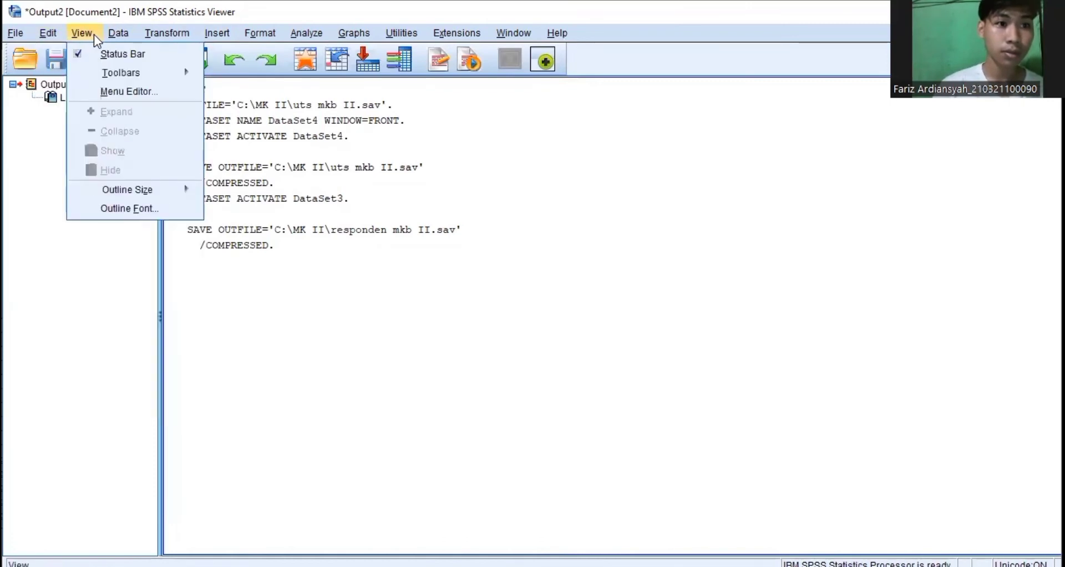
mouse_move(148, 33)
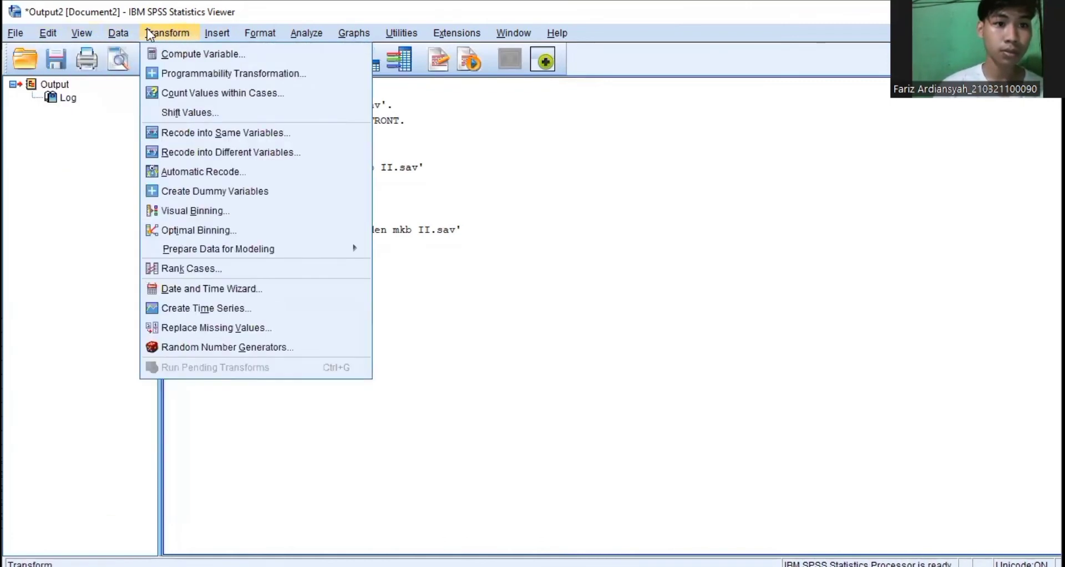
mouse_move(160, 154)
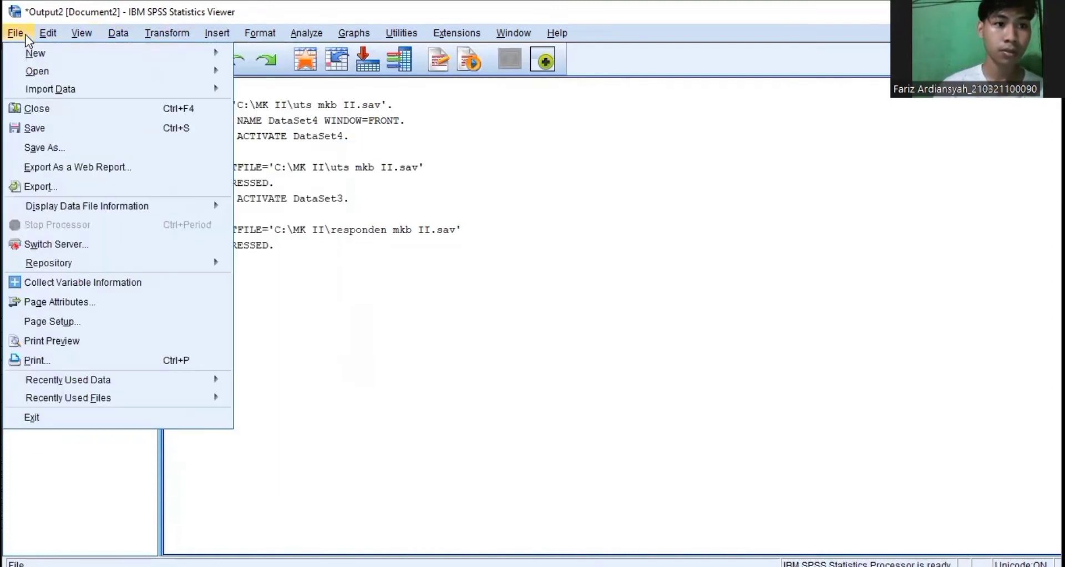
Create a new, empty syntax file.
mouse_move(35, 54)
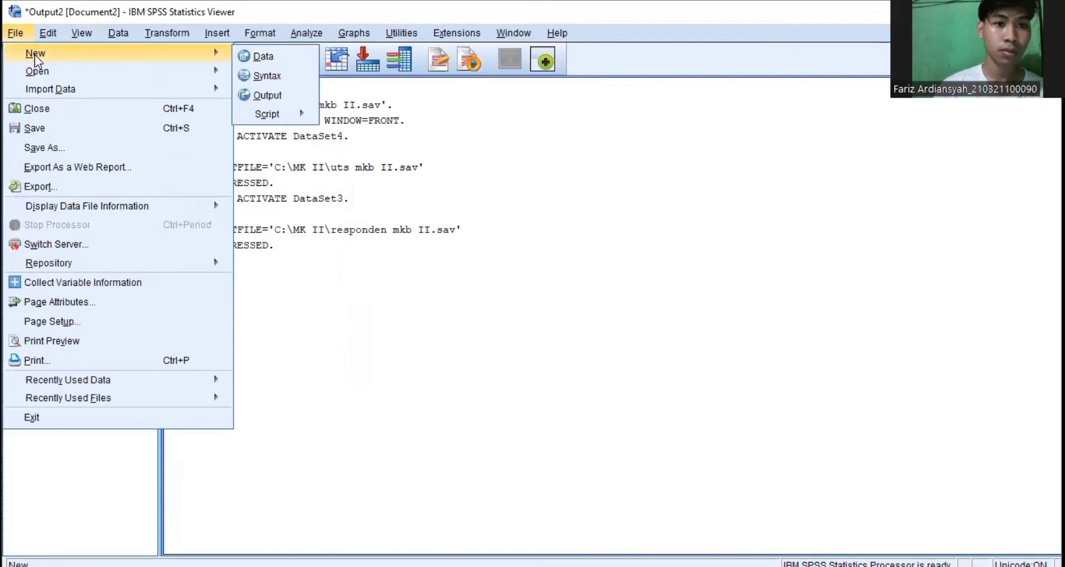
click(267, 76)
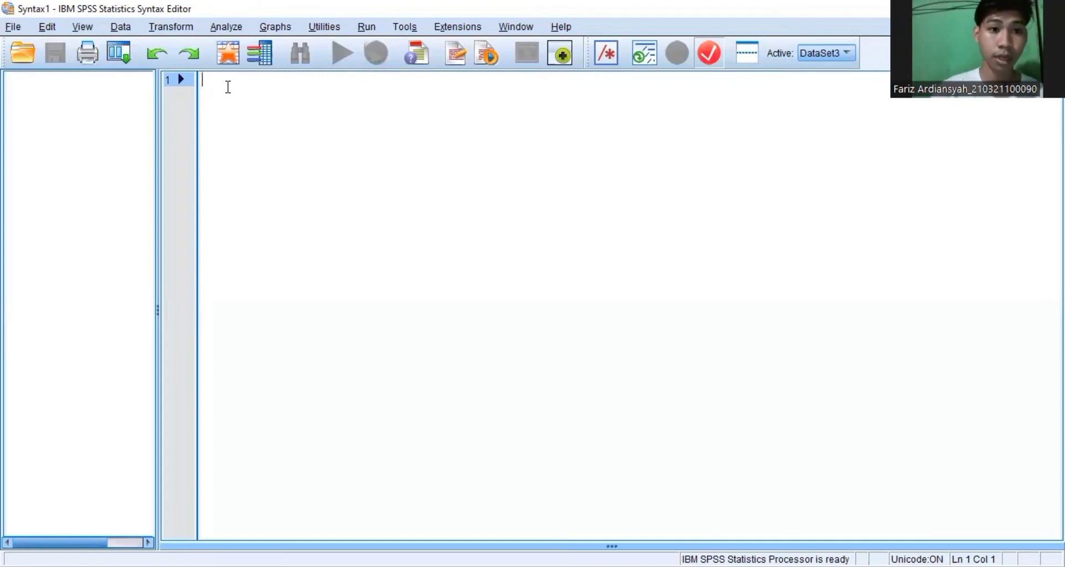
Insert the CONJOINT command with plan buat uts.sav, data Data_uts1.sav, scores P1 TO P16, subject Responden, factors jenis kemasan harga kualitas tempat and print ALL.
key(ctrl+v)
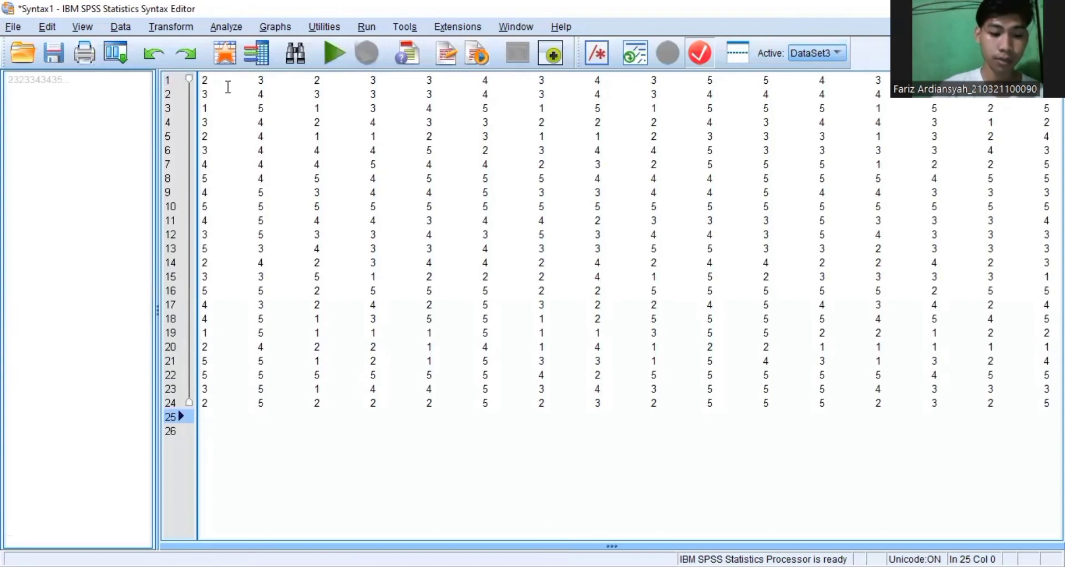
key(ctrl+z)
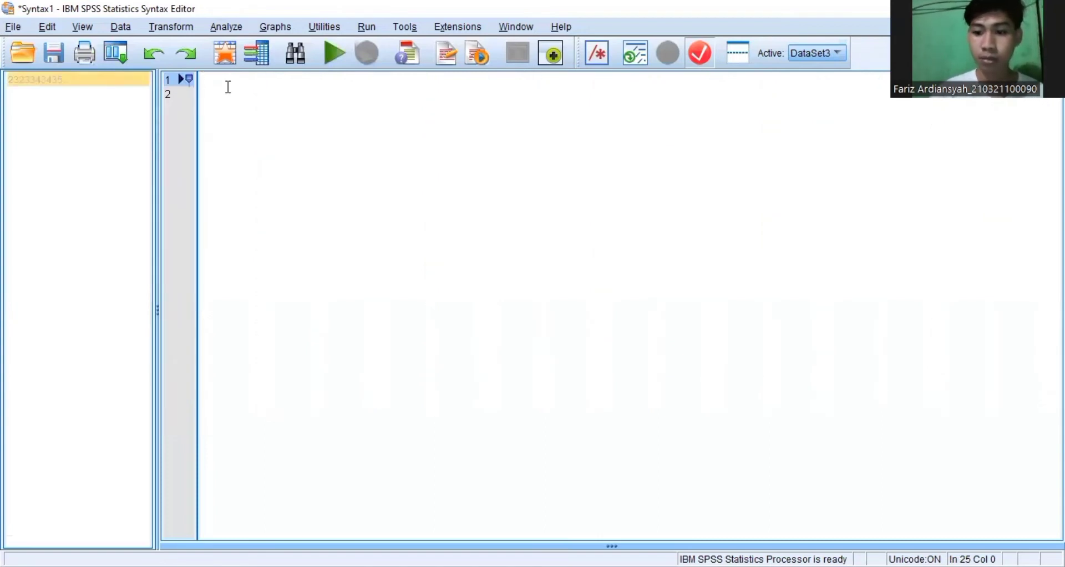
text(CONJOINT PLAN= 'C:\MK II\buat uts.sav' /DATA =  'C:\MK II\Data_uts1.sav' /SCORE = P1 TO P16 /SUBJECT = Responden /FACTORS = jenis kemasan harga kualitas tempat /PRINT = ALL)
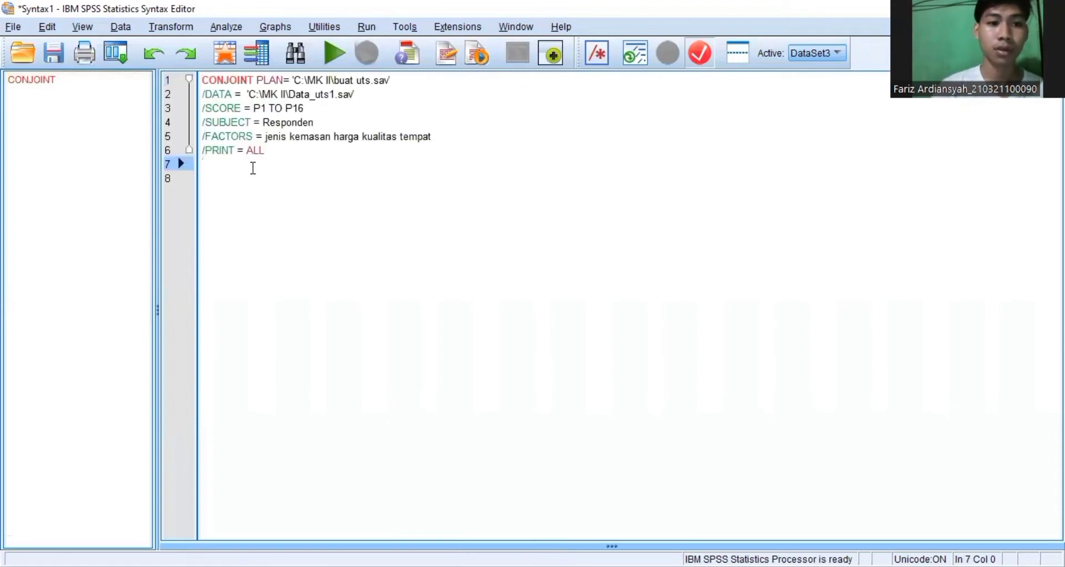
click(339, 148)
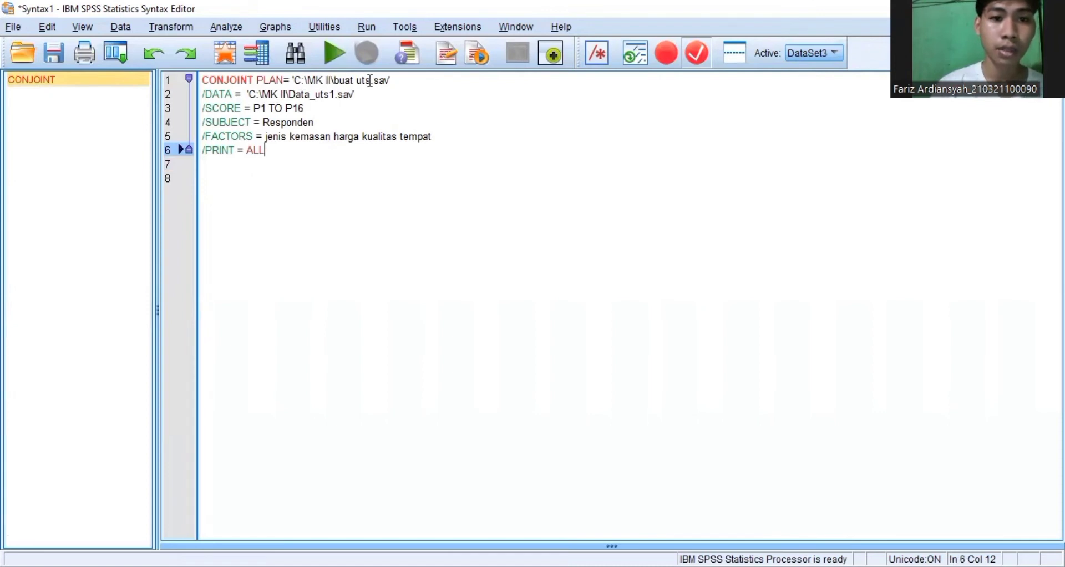
Change the plan file name in the CONJOINT PLAN line to "uts mkb II", keeping the C:\MK II folder and .sav extension.
drag(370, 80, 335, 81)
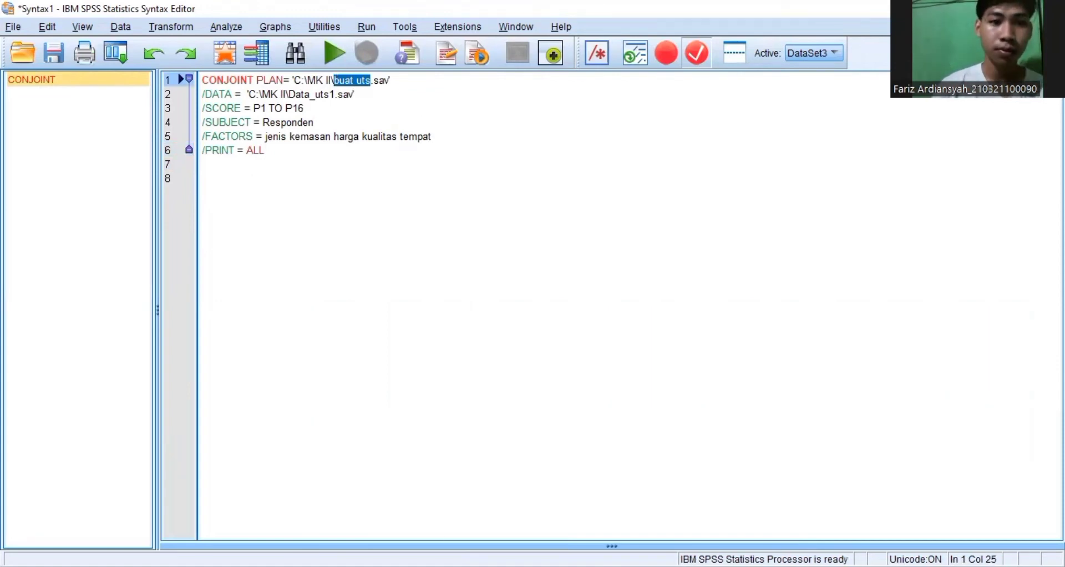
key(alt+Tab)
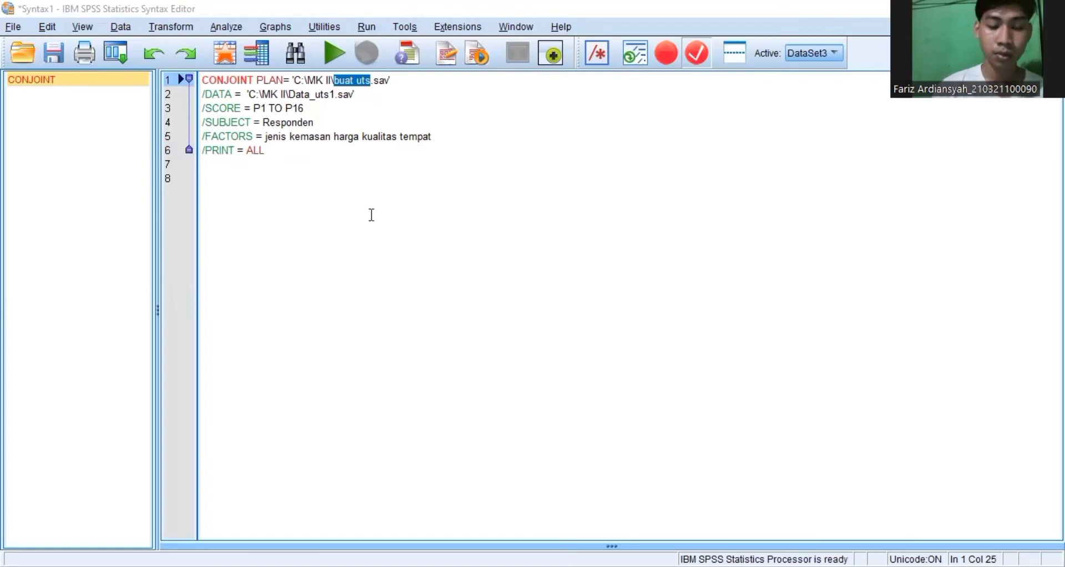
text(uts )
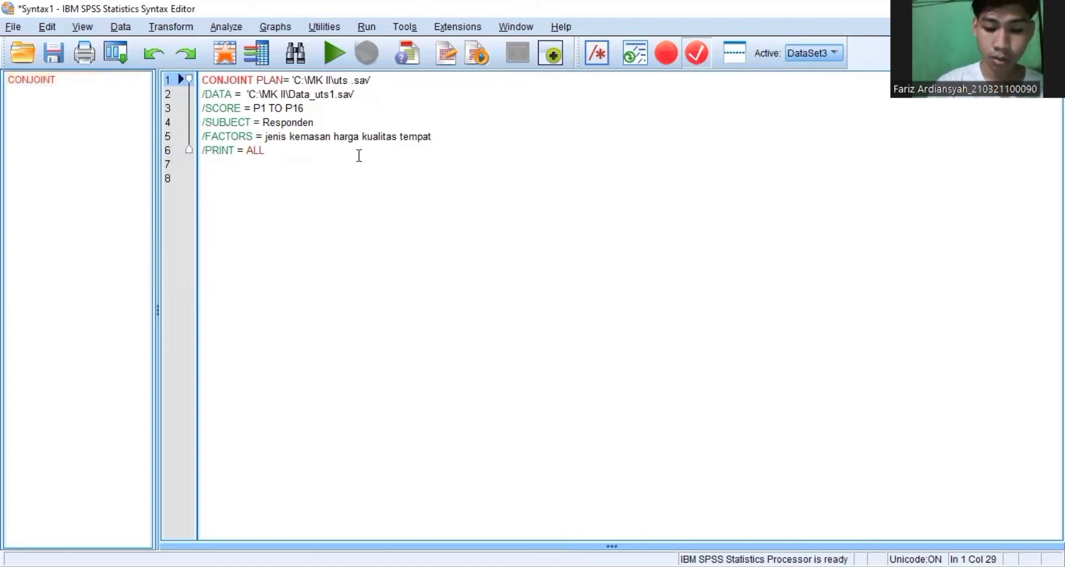
text(mkb II)
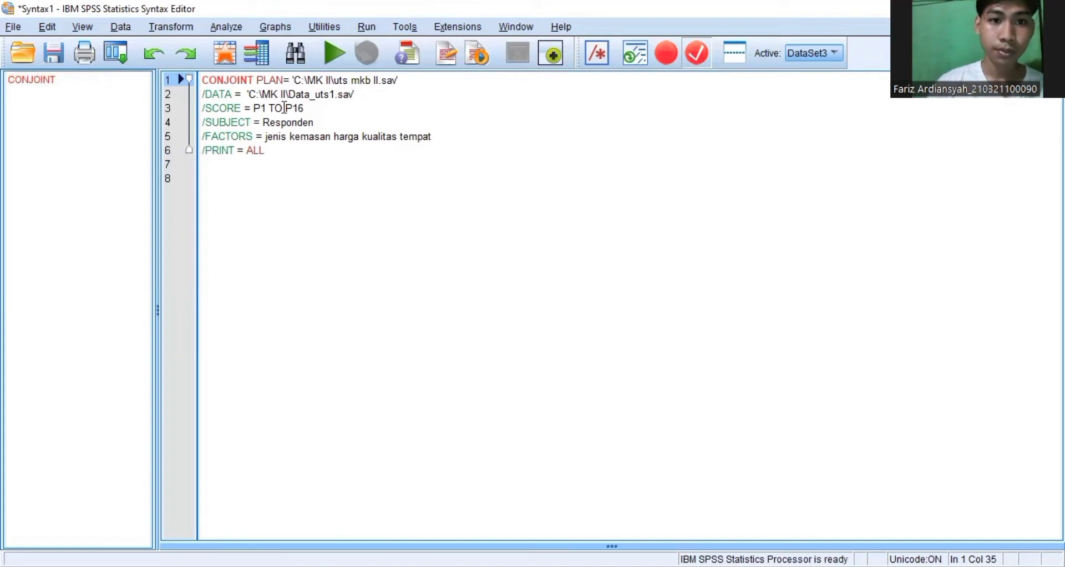
Change the file name in the /DATA line to "responden mkb II", keeping the C:\MK II folder and .sav extension.
click(305, 100)
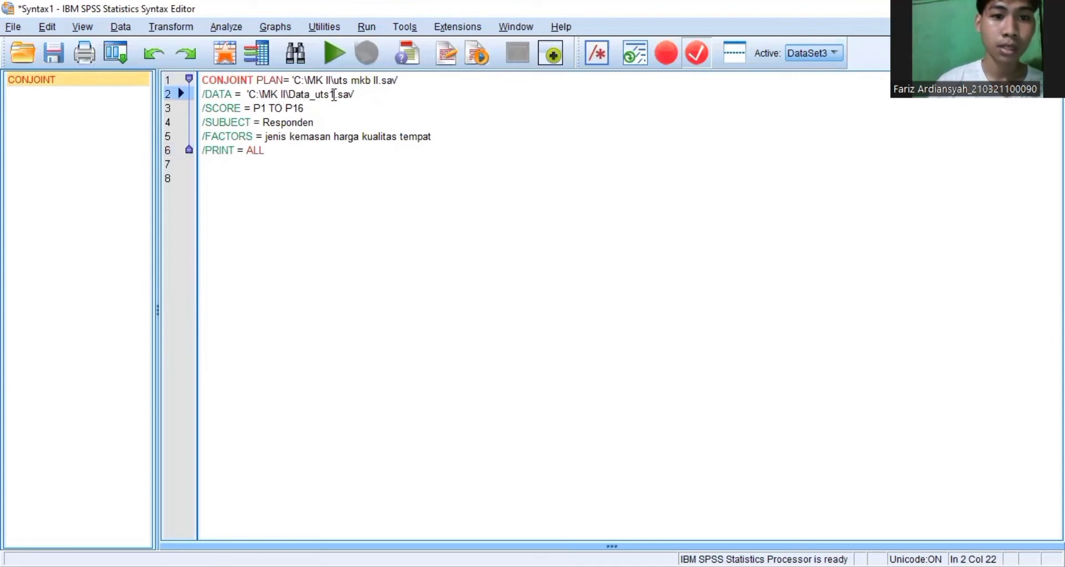
mouse_move(335, 94)
mouse_down()
mouse_move(288, 94)
mouse_move(335, 95)
mouse_up()
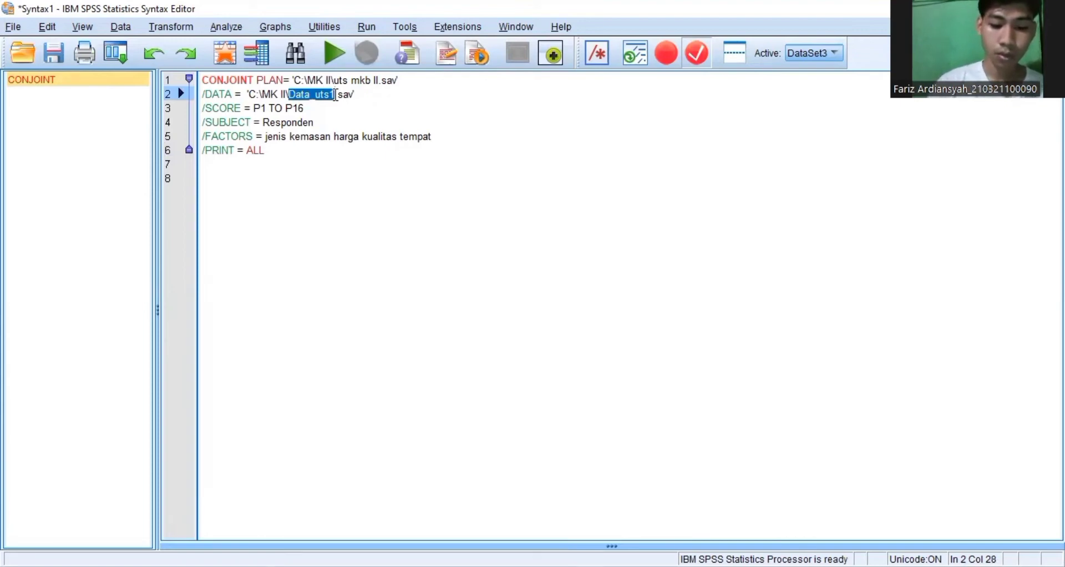
text(resp)
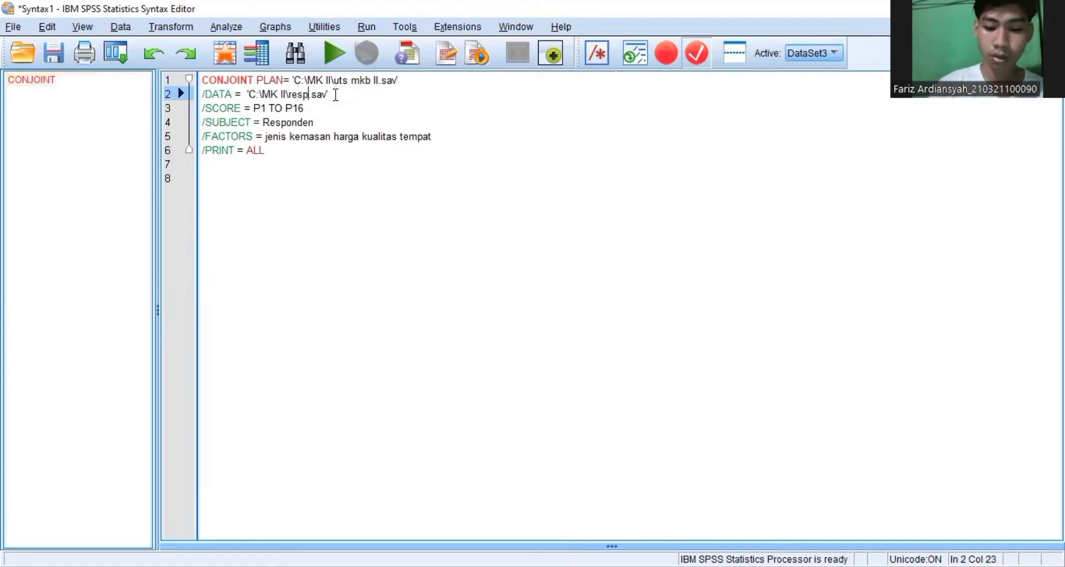
text(onden)
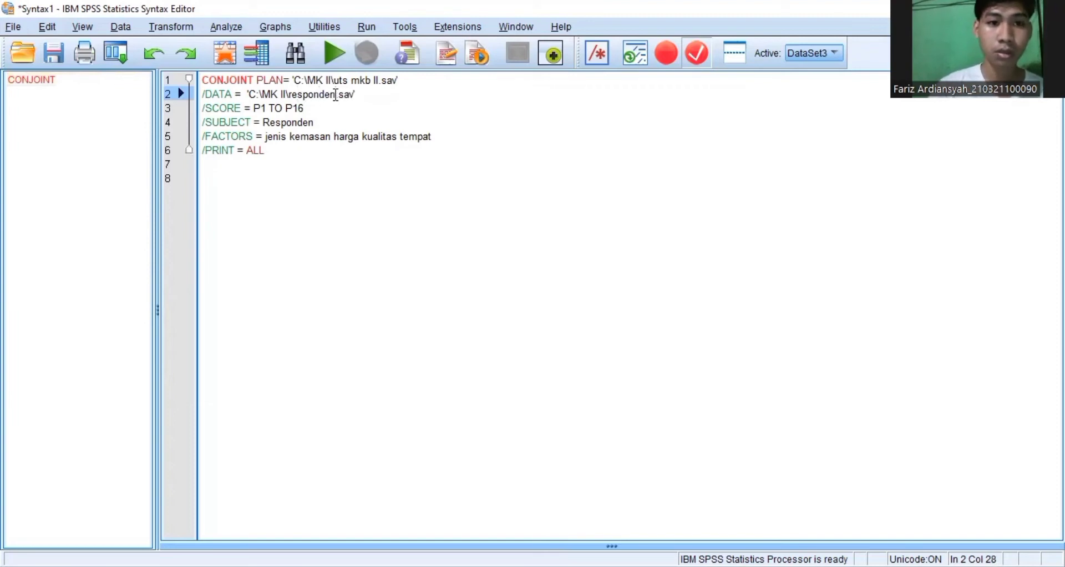
text( m)
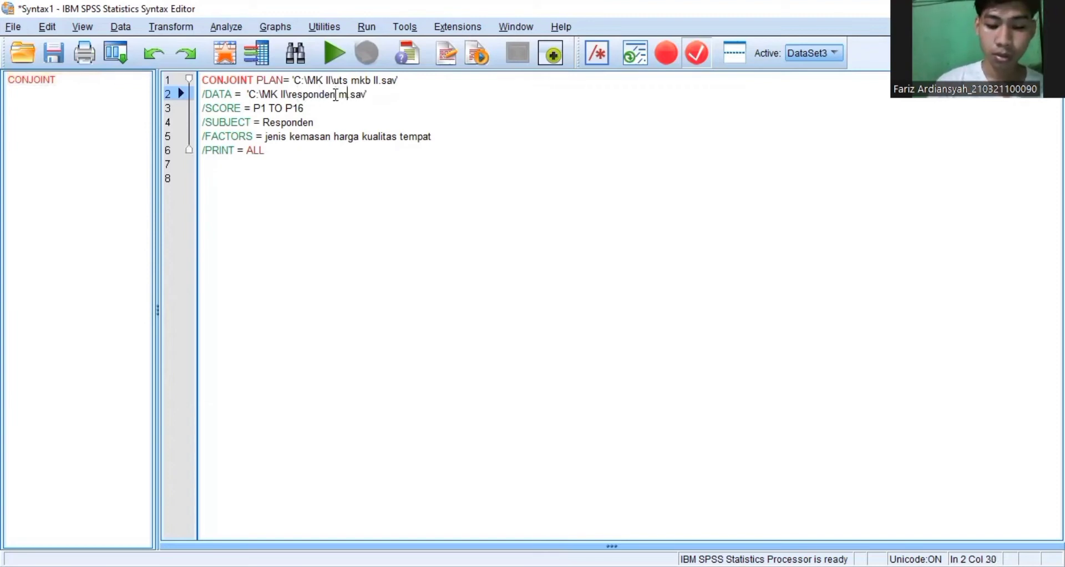
text(kb II)
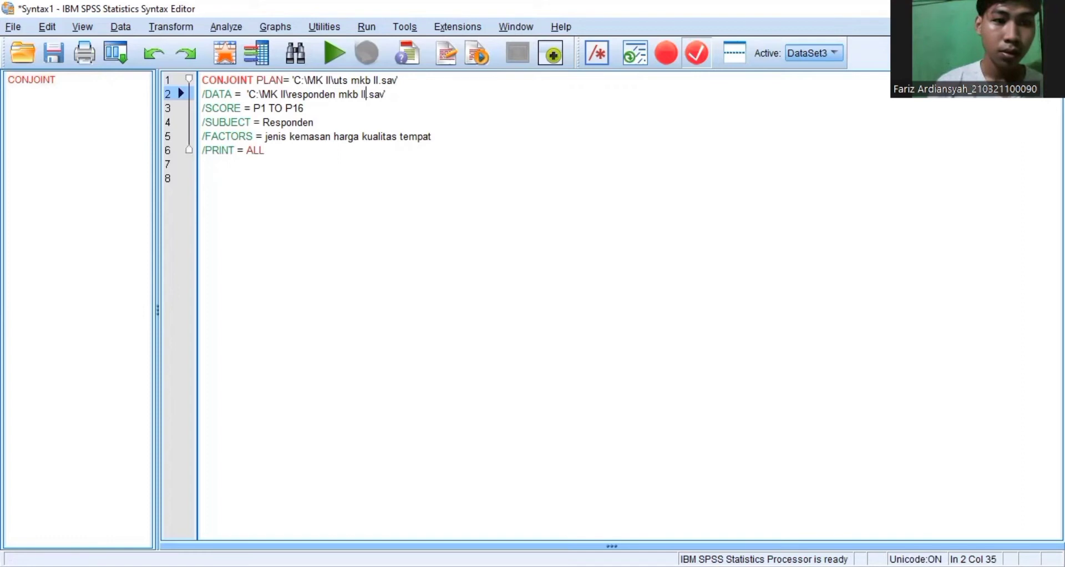
key(alt+Tab)
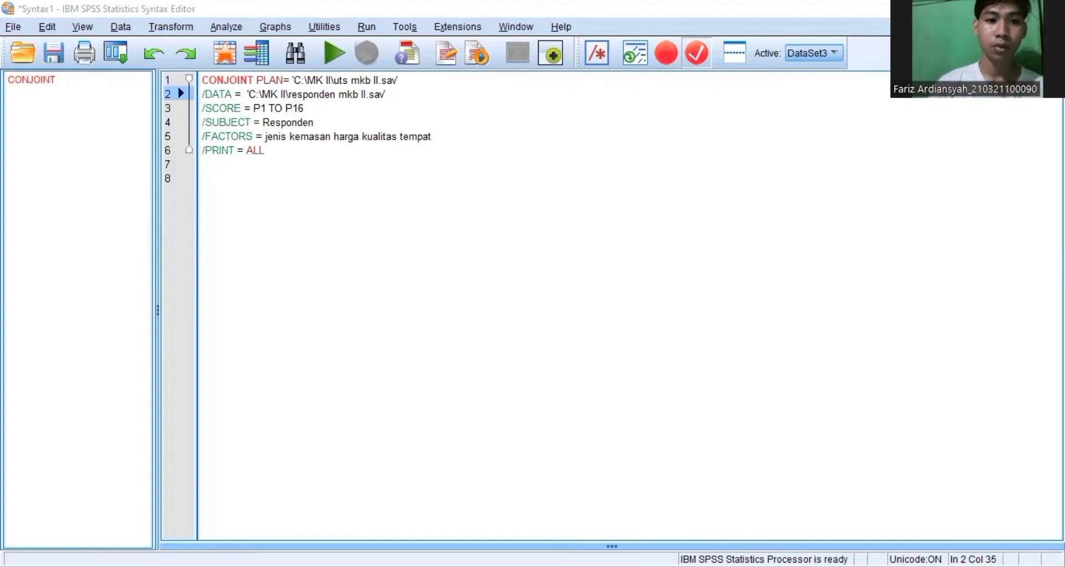
click(282, 121)
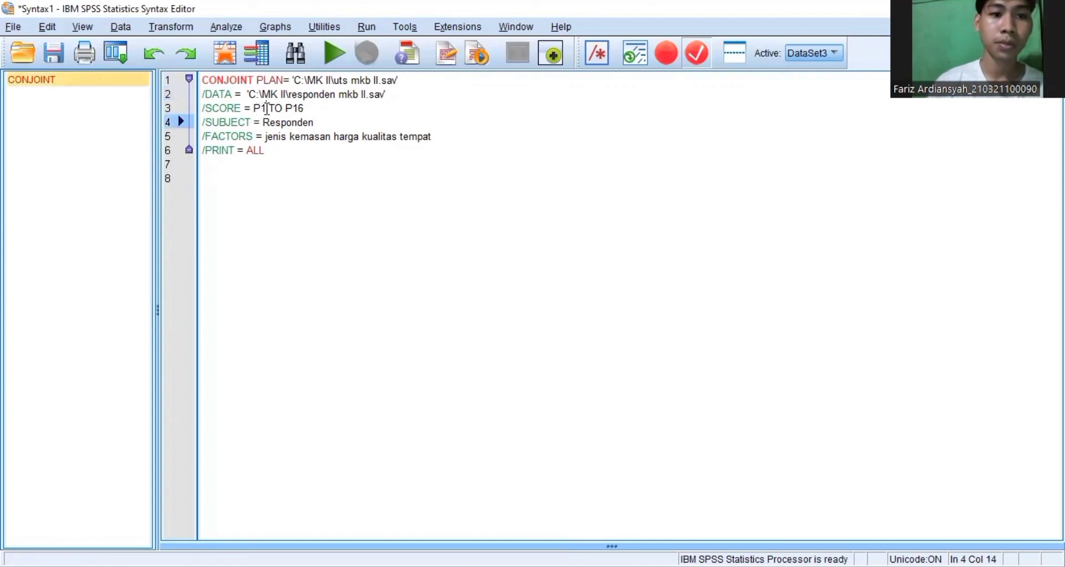
click(267, 108)
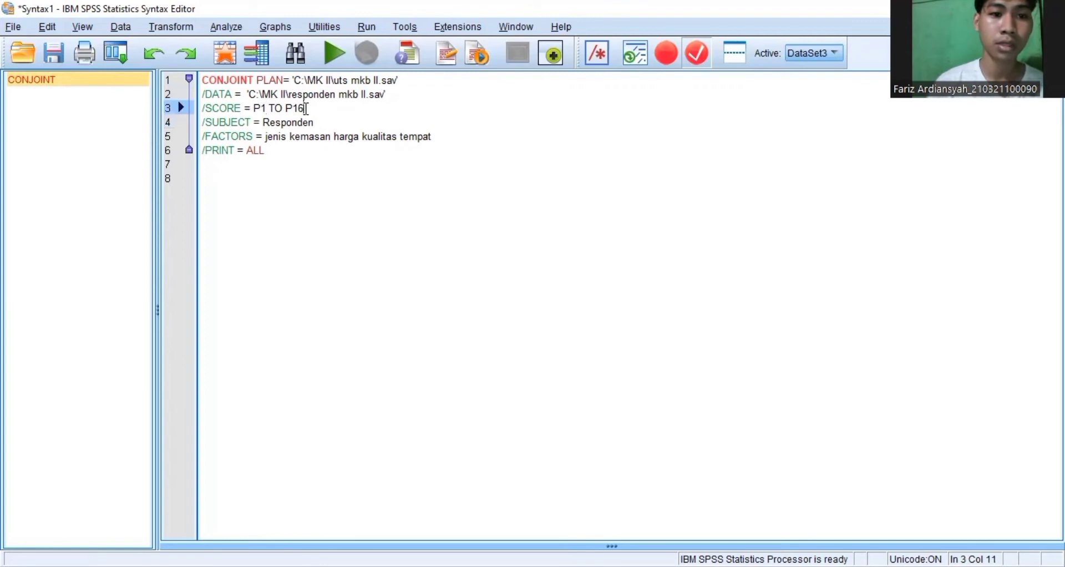
drag(202, 122, 272, 124)
click(288, 136)
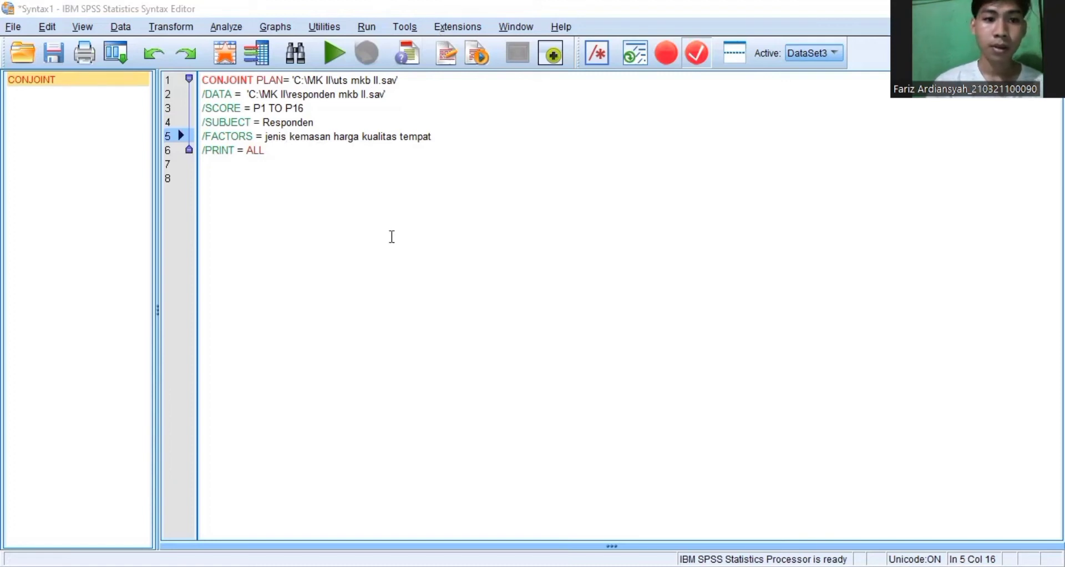
Try to run the CONJOINT syntax with the cursor on the empty last line below the command.
click(361, 212)
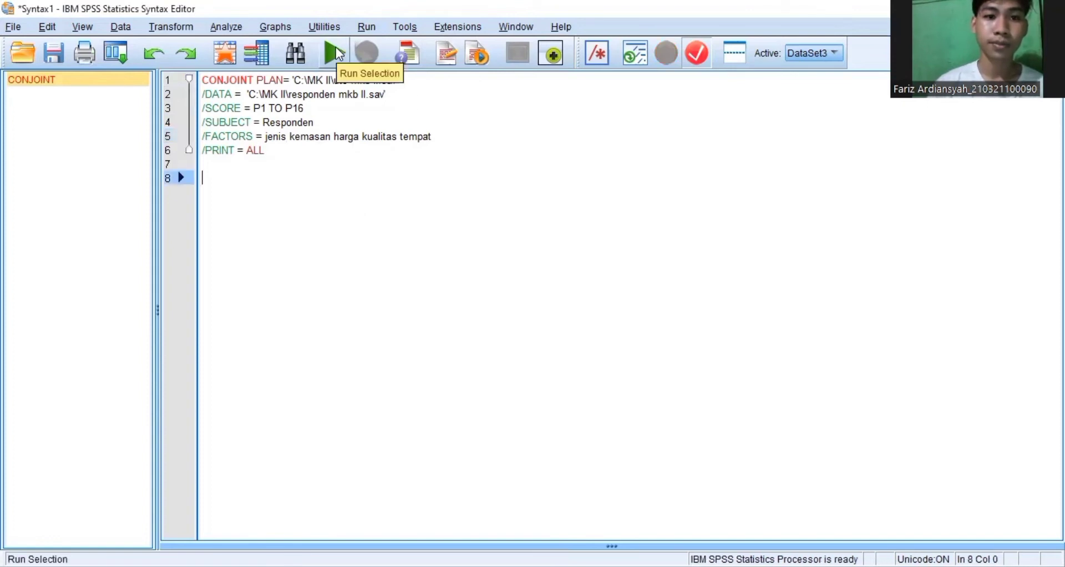
click(336, 53)
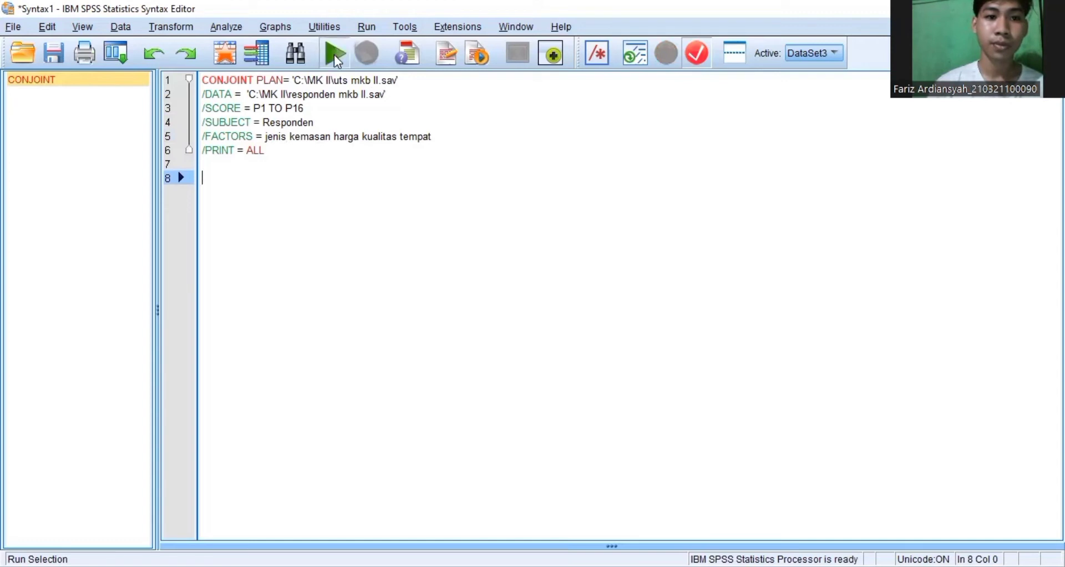
click(367, 27)
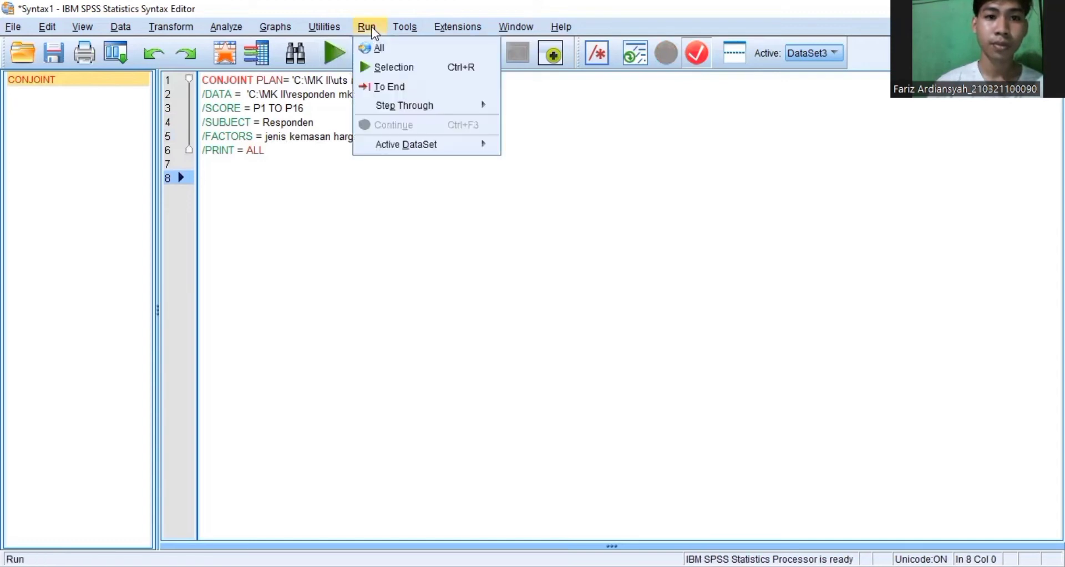
click(375, 67)
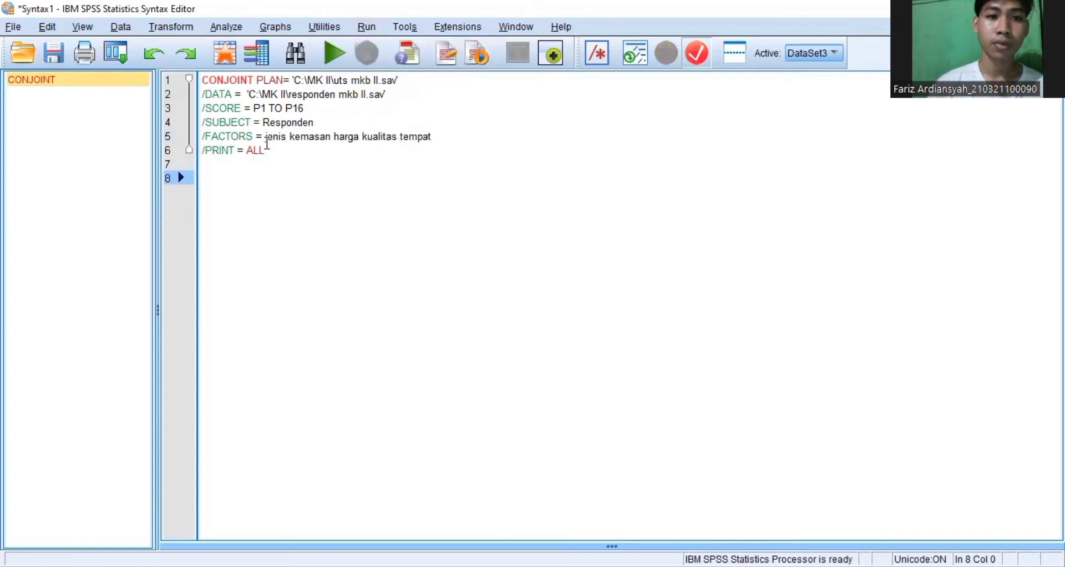
Delete the two empty lines after /PRINT = ALL and run the CONJOINT command.
key(BackSpace)
key(BackSpace)
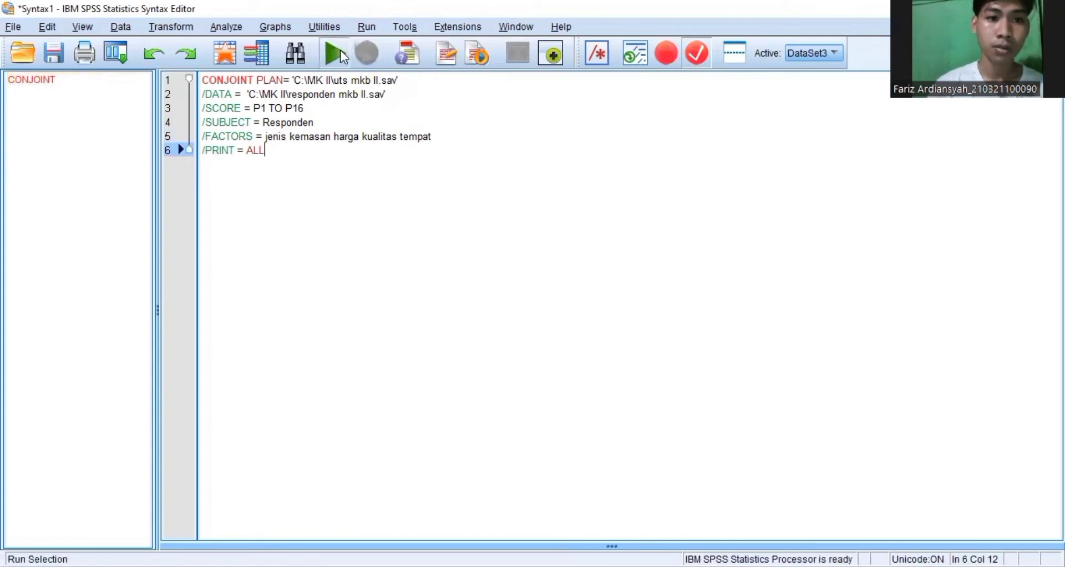
click(338, 52)
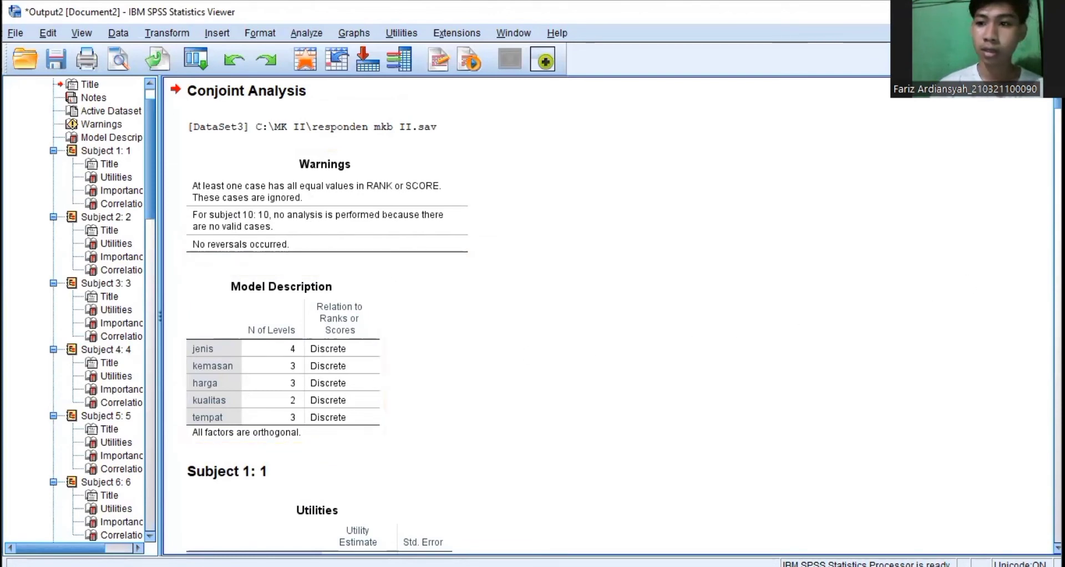
Examine the conjoint output, from the individual subjects' utilities, importance values and correlations to the Utilities table under Overall Statistics.
scroll(320, 317, down, 10)
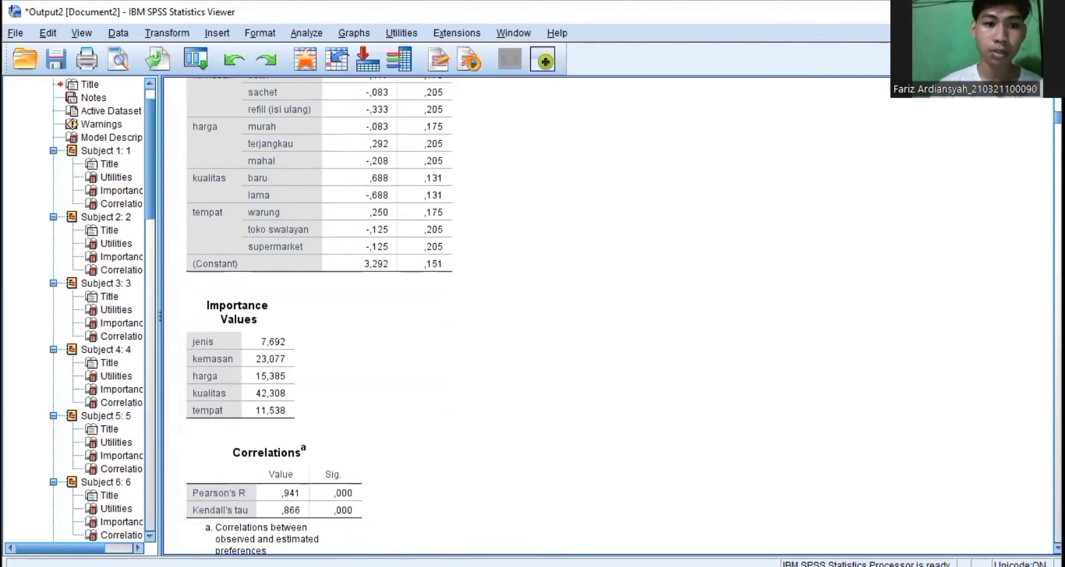
scroll(320, 316, up, 5)
scroll(320, 316, down, 3)
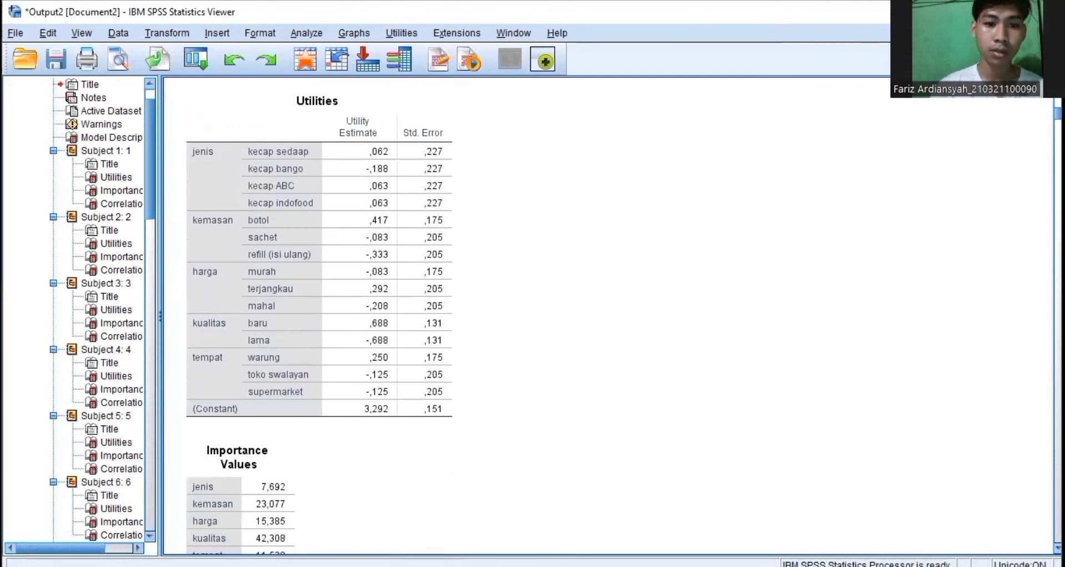
scroll(1039, 476, down, 20)
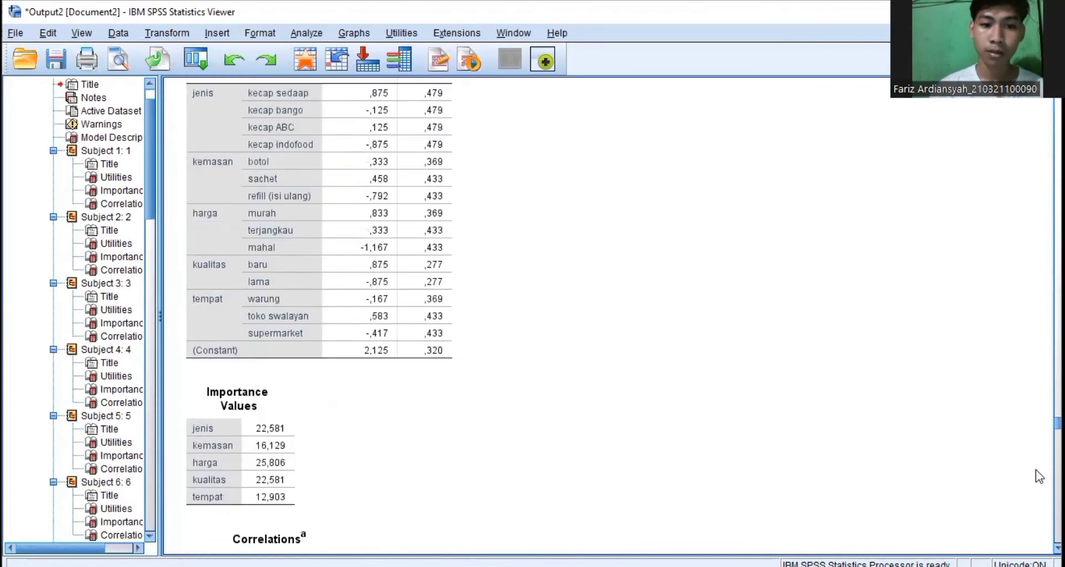
scroll(1039, 477, down, 20)
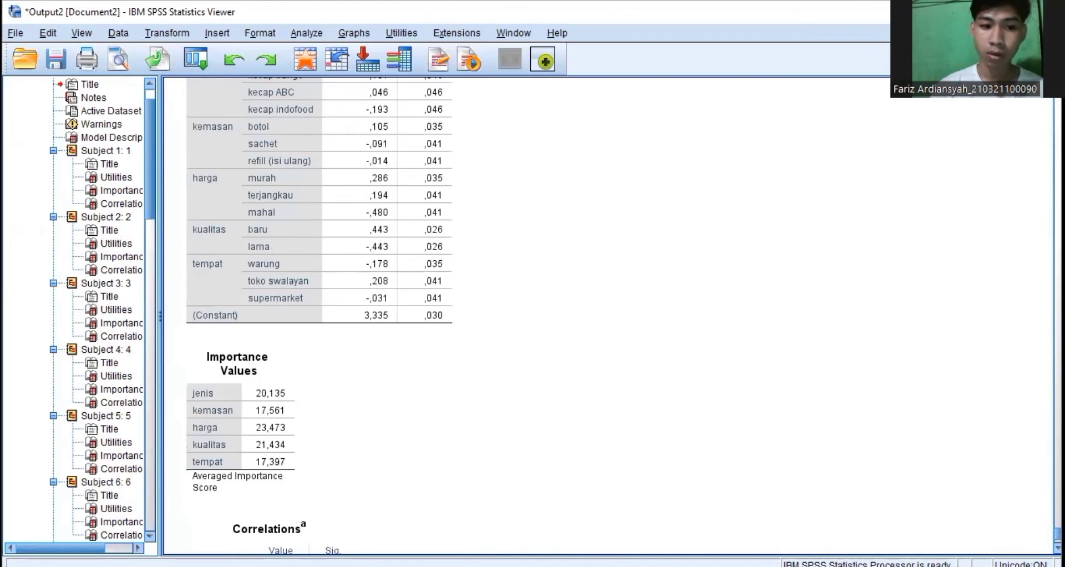
scroll(319, 314, down, 10)
scroll(319, 313, down, 1)
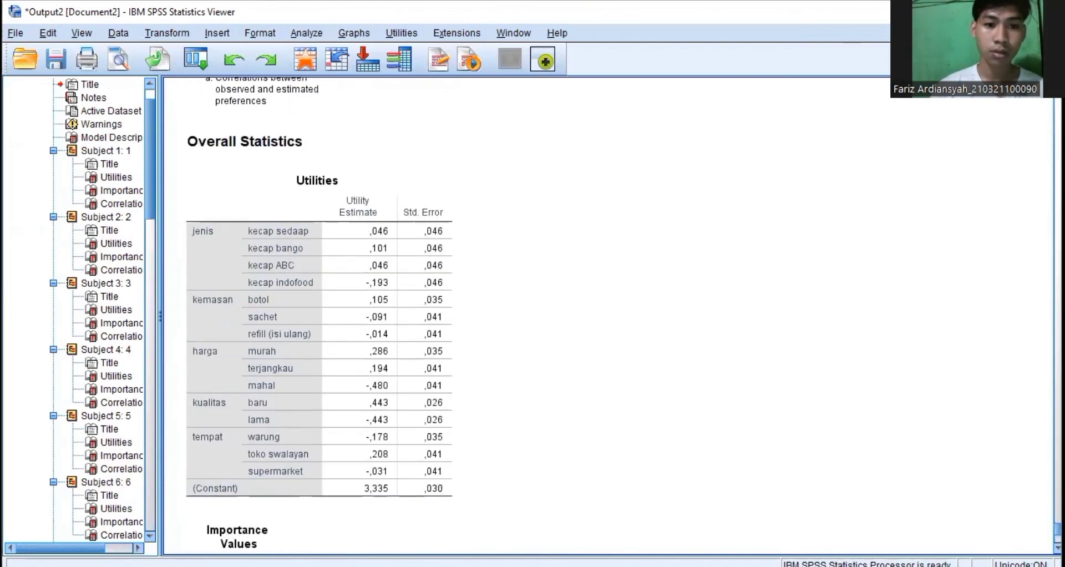
click(448, 476)
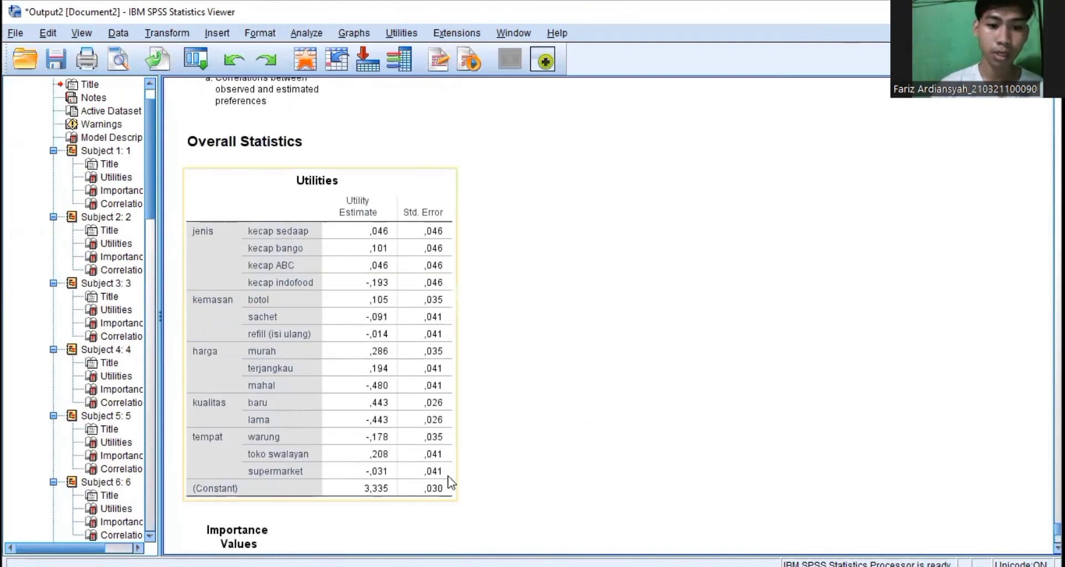
click(503, 409)
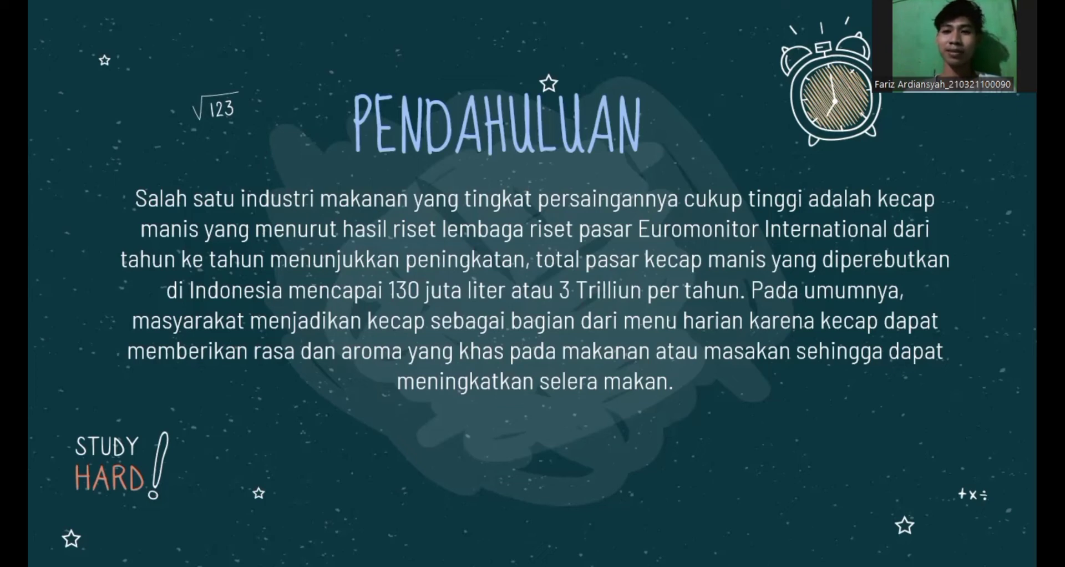
key(Right)
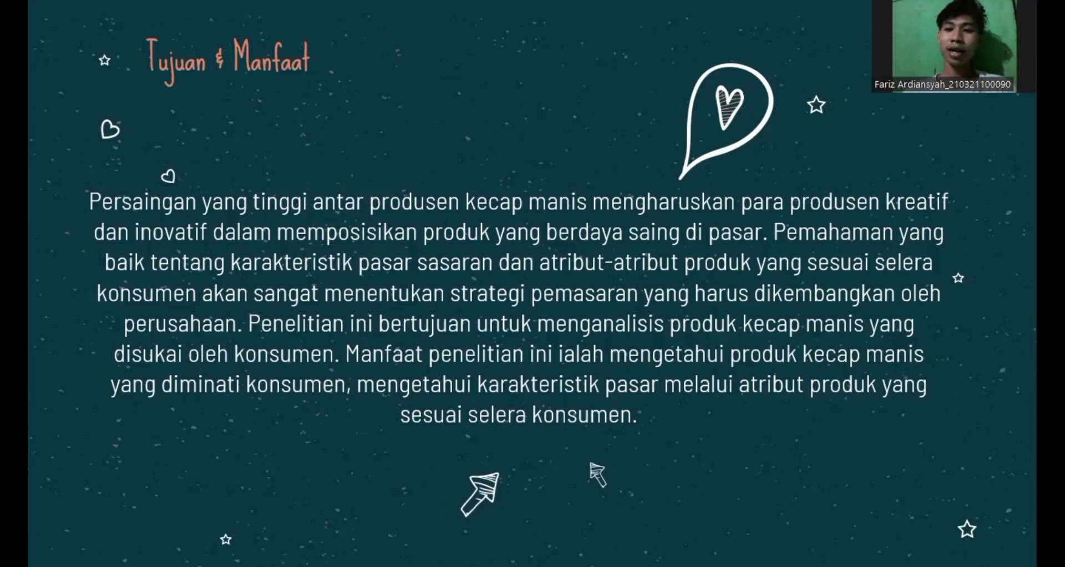
key(Right)
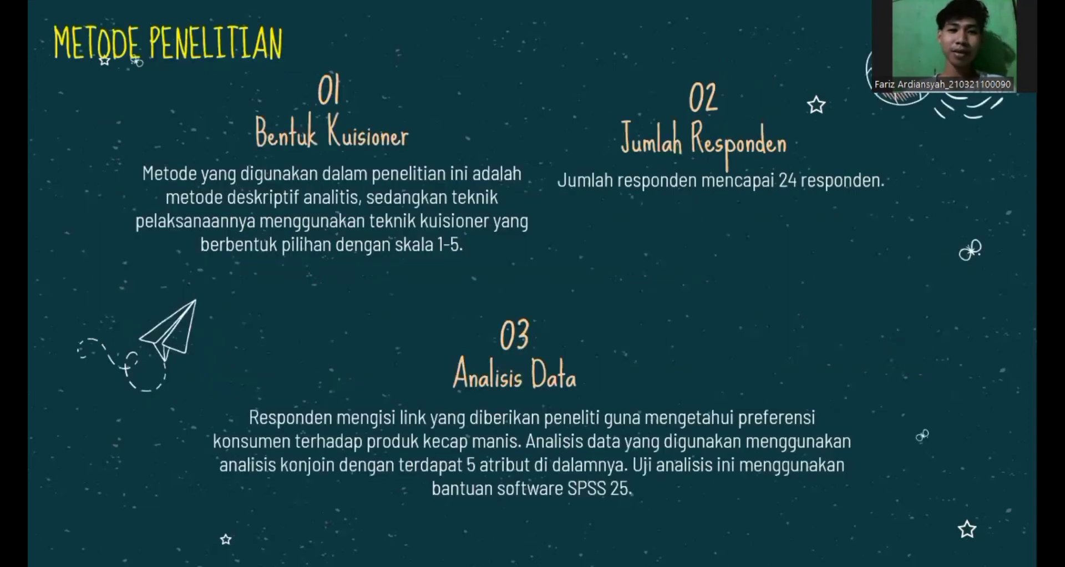